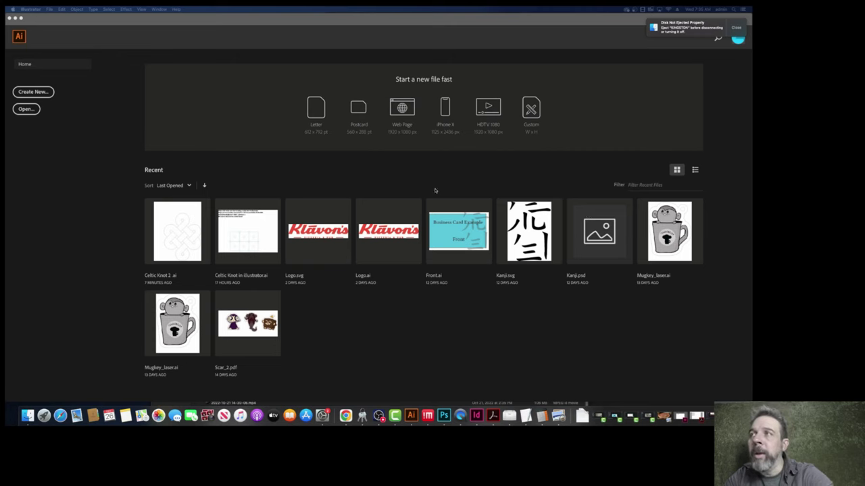
Step: Open Celtic Knot 2.ai from the Recent files on the Home screen
{"action": "left_click", "coordinate": [188, 237]}
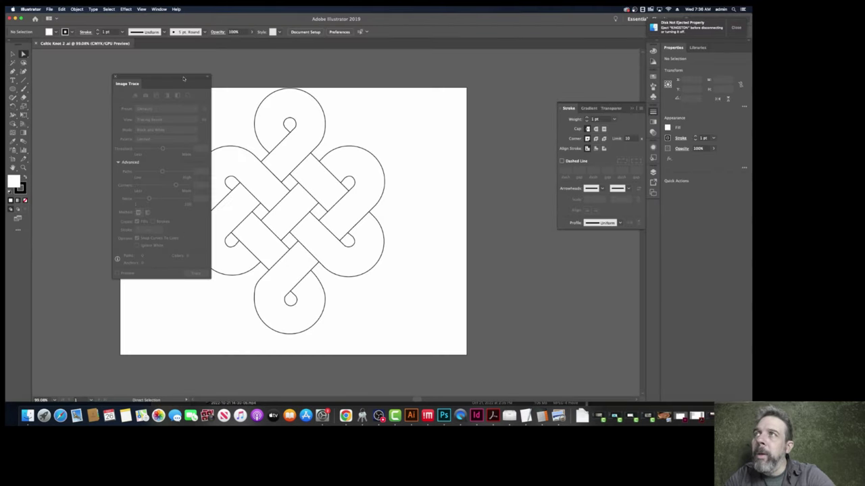
Step: Close the Image Trace panel, inspect the knot's paths in Outline view, then return to Preview
{"action": "mouse_move", "coordinate": [183, 78]}
{"action": "left_mouse_down"}
{"action": "mouse_move", "coordinate": [472, 112]}
{"action": "mouse_move", "coordinate": [504, 97]}
{"action": "left_mouse_up"}
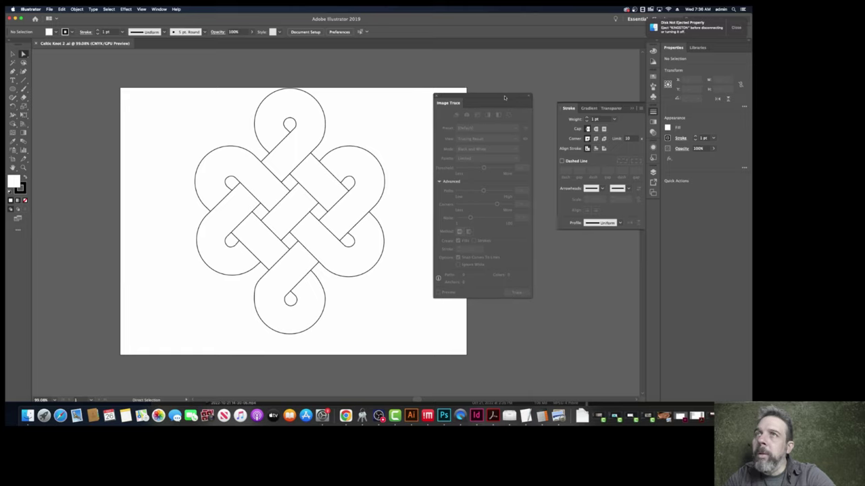
{"action": "left_click", "coordinate": [439, 95]}
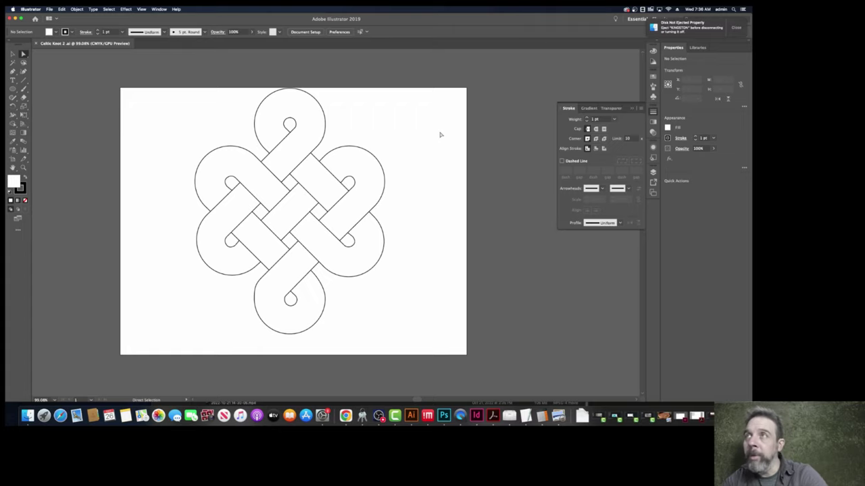
{"action": "left_click", "coordinate": [141, 8]}
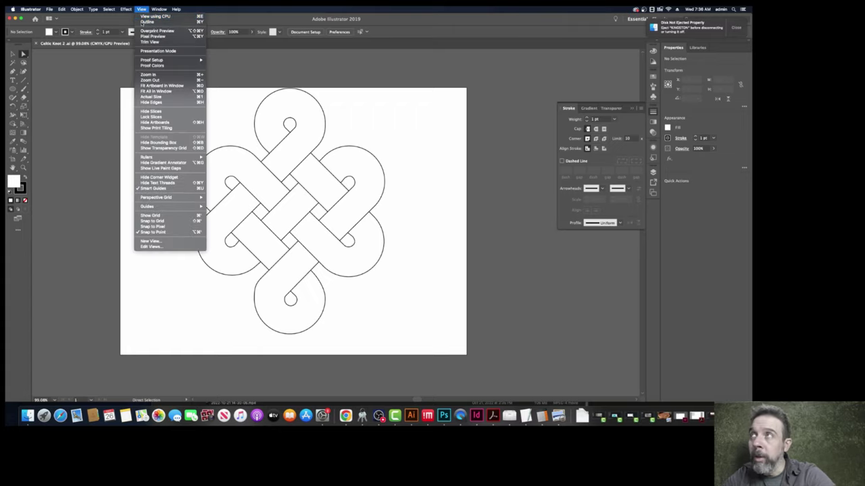
{"action": "left_click", "coordinate": [146, 22]}
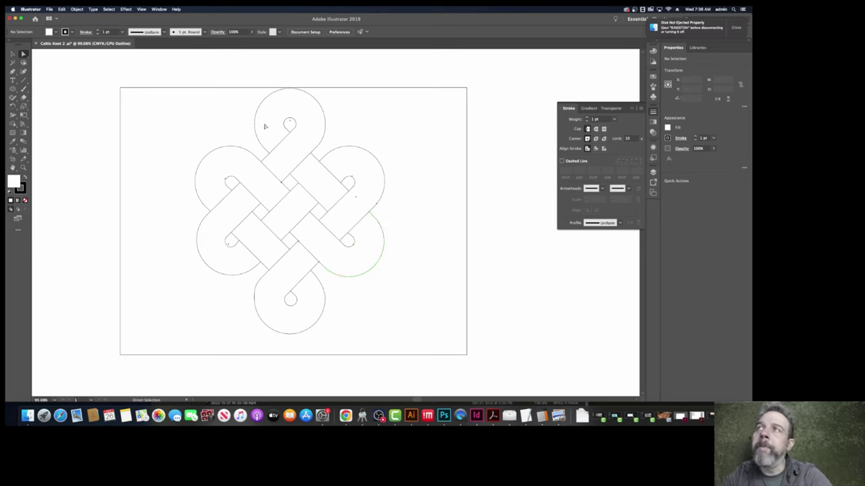
{"action": "left_click", "coordinate": [140, 9]}
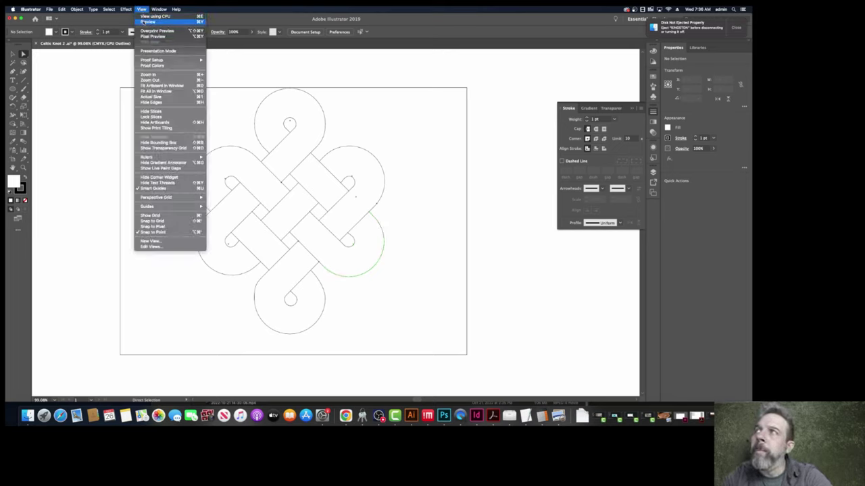
{"action": "left_click", "coordinate": [143, 22]}
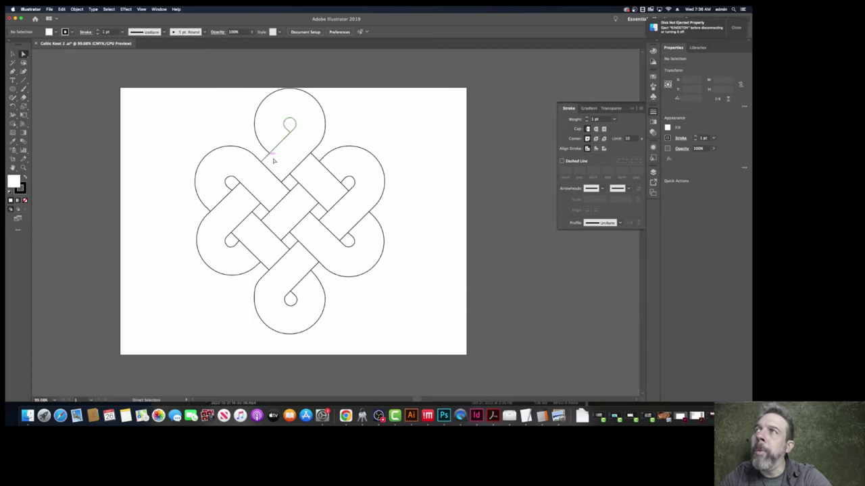
Step: Select all the knot's paths and raise their stroke weight from 1 pt to 14 pt
{"action": "left_click_drag", "start_coordinate": [169, 99], "coordinate": [408, 327]}
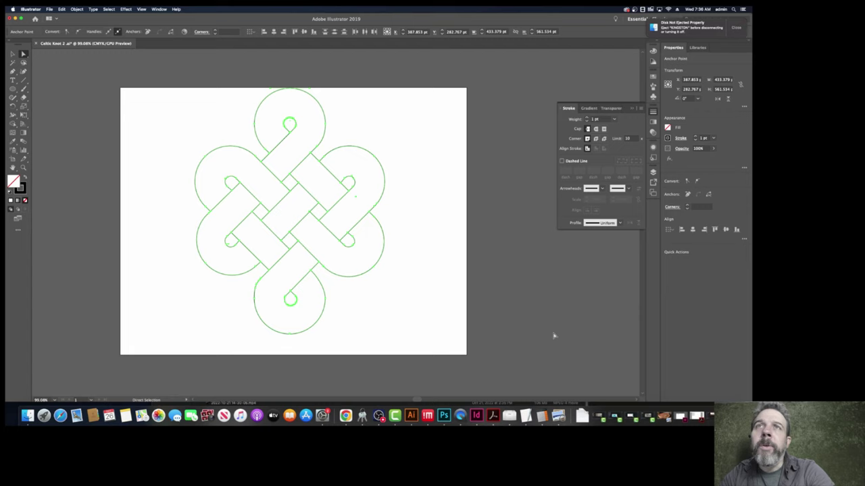
{"action": "left_click", "coordinate": [587, 119]}
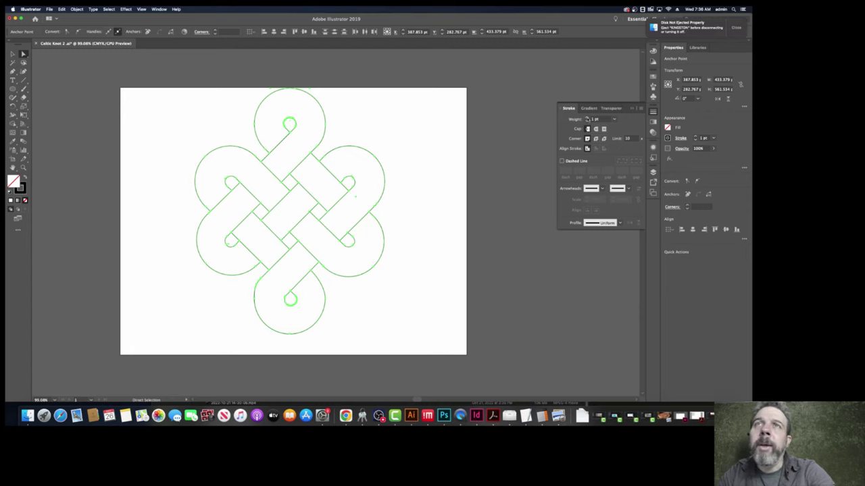
{"action": "left_click", "coordinate": [587, 118]}
{"action": "left_click", "coordinate": [587, 118]}
{"action": "left_click", "coordinate": [588, 118]}
{"action": "left_click", "coordinate": [587, 118]}
{"action": "left_click", "coordinate": [587, 118]}
{"action": "left_click", "coordinate": [587, 118]}
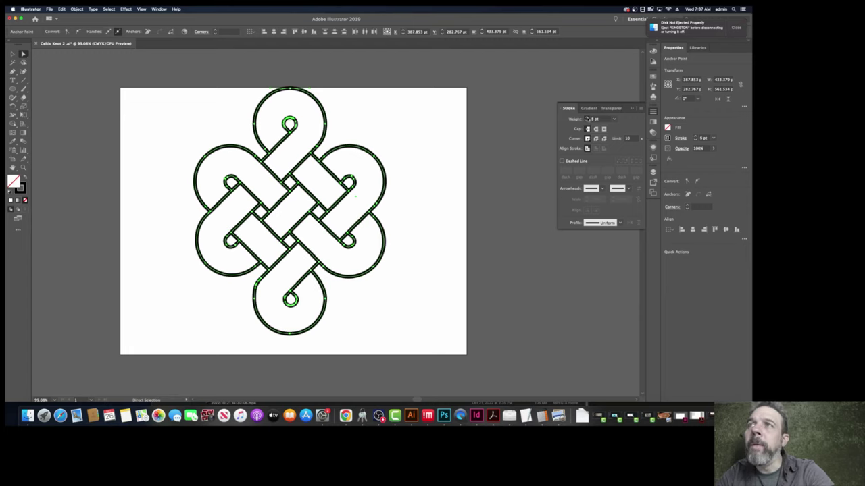
{"action": "left_click", "coordinate": [587, 118]}
{"action": "left_click", "coordinate": [588, 118]}
{"action": "left_click", "coordinate": [587, 118]}
{"action": "left_click", "coordinate": [587, 118]}
{"action": "left_click", "coordinate": [587, 118]}
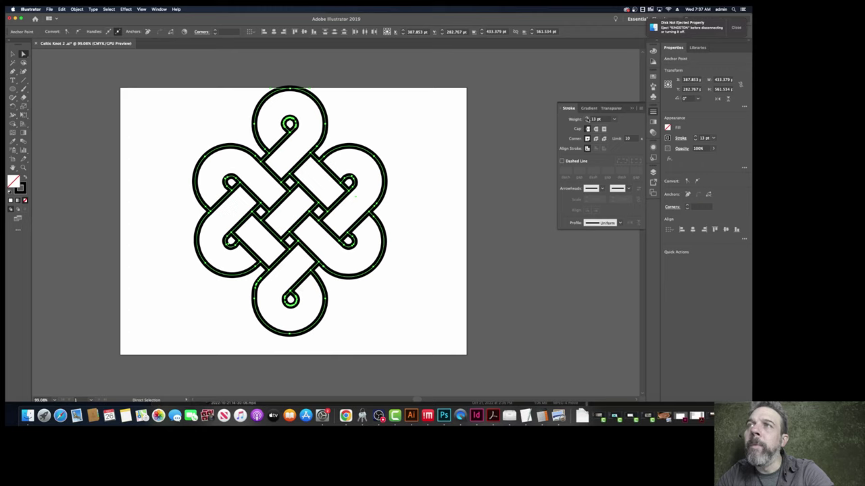
{"action": "left_click", "coordinate": [587, 119]}
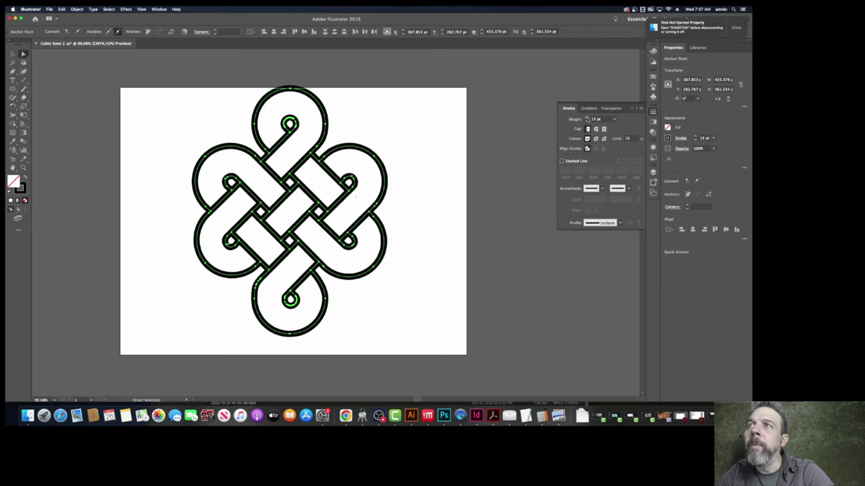
Step: Deselect to inspect the bolder strokes, then select the whole knot again
{"action": "left_click", "coordinate": [448, 285]}
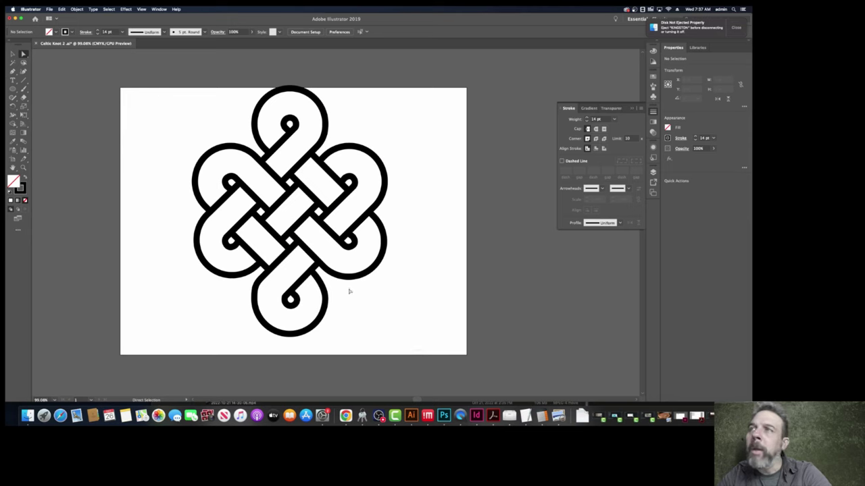
{"action": "key", "text": "super+a"}
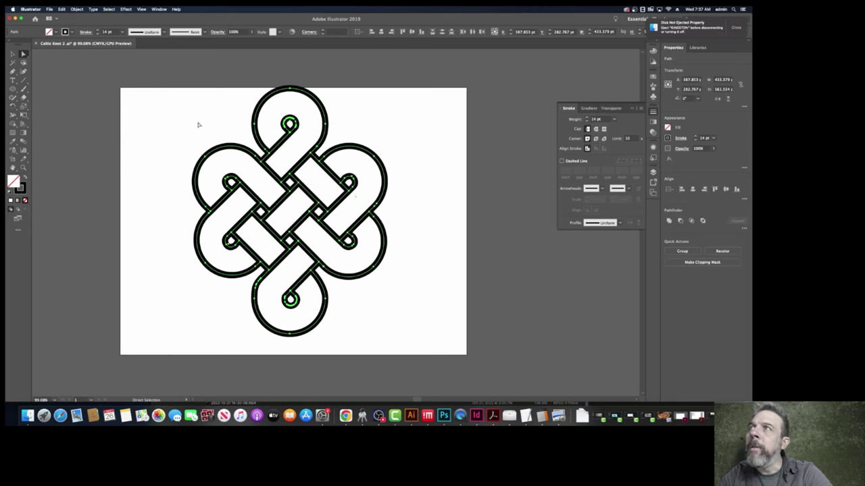
{"action": "left_click", "coordinate": [77, 9]}
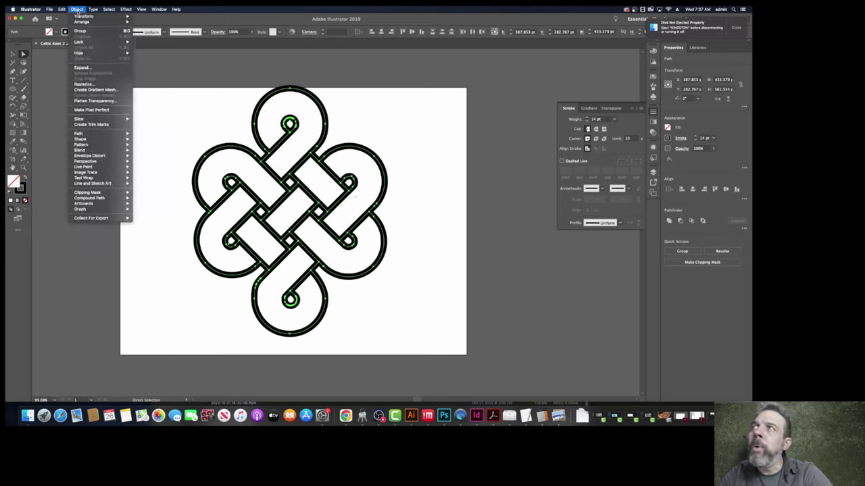
Step: Rasterize the knot at 300 ppi on white, then trace it with the [Default] preset
{"action": "left_click", "coordinate": [88, 84]}
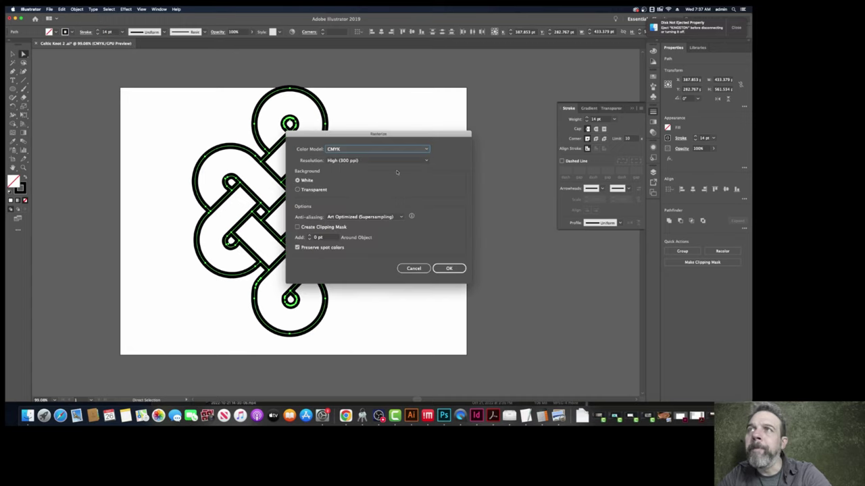
{"action": "left_click", "coordinate": [451, 270]}
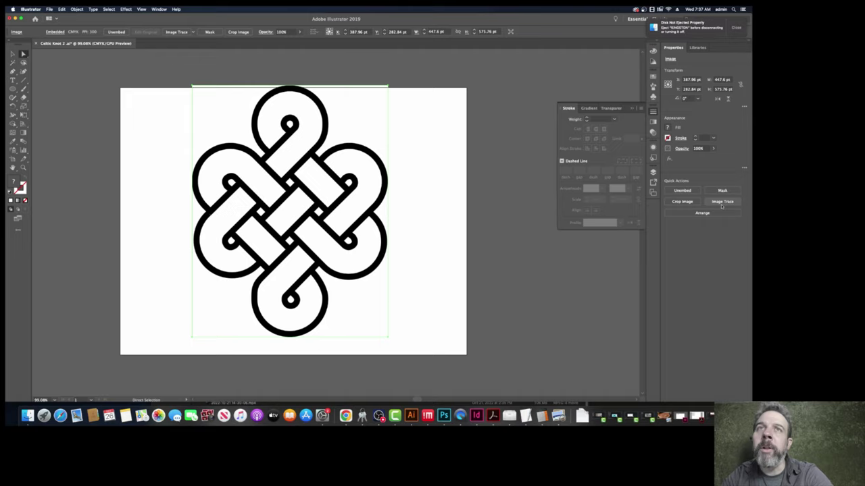
{"action": "left_click", "coordinate": [721, 202]}
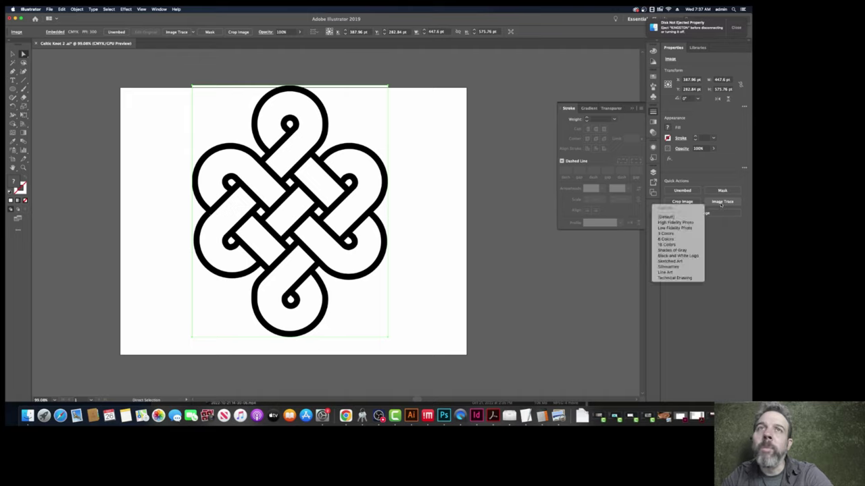
{"action": "left_click", "coordinate": [678, 217]}
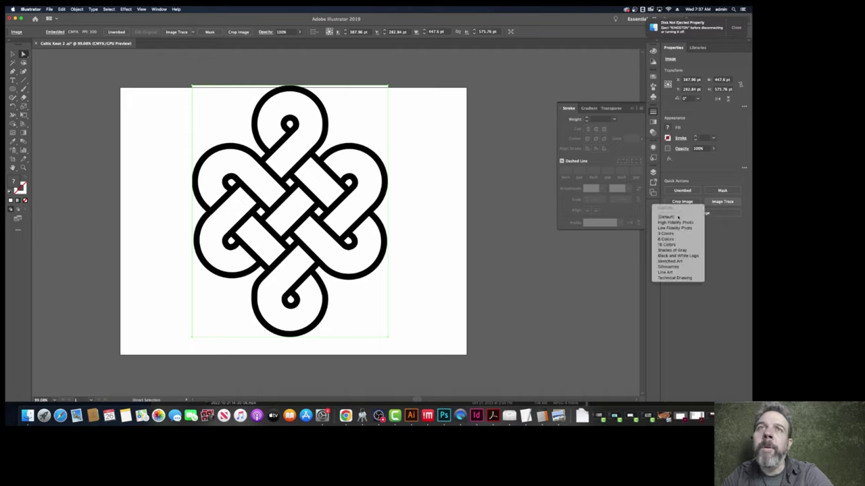
{"action": "left_click", "coordinate": [454, 221]}
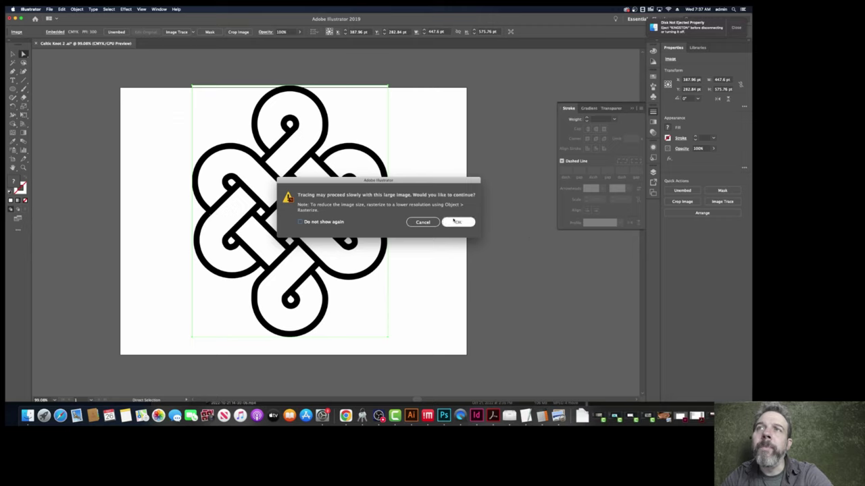
{"action": "left_click", "coordinate": [454, 222]}
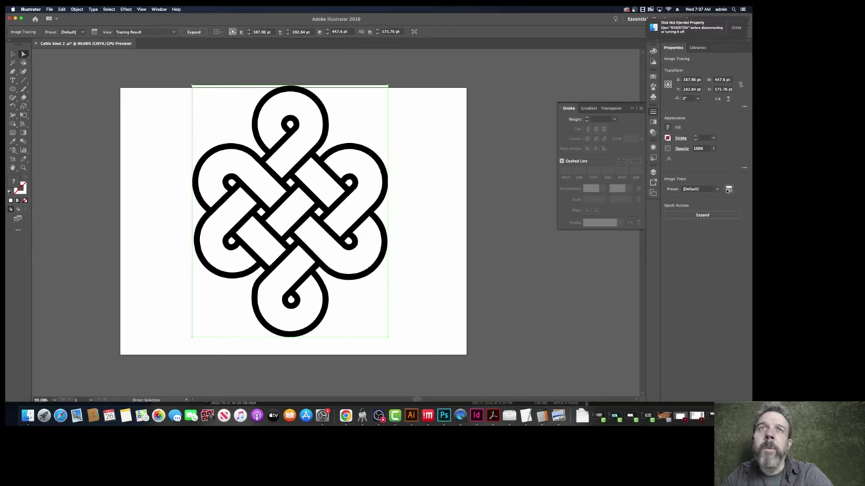
Step: Enable Ignore White in Image Trace and expand the trace into editable vector paths
{"action": "left_click", "coordinate": [728, 190]}
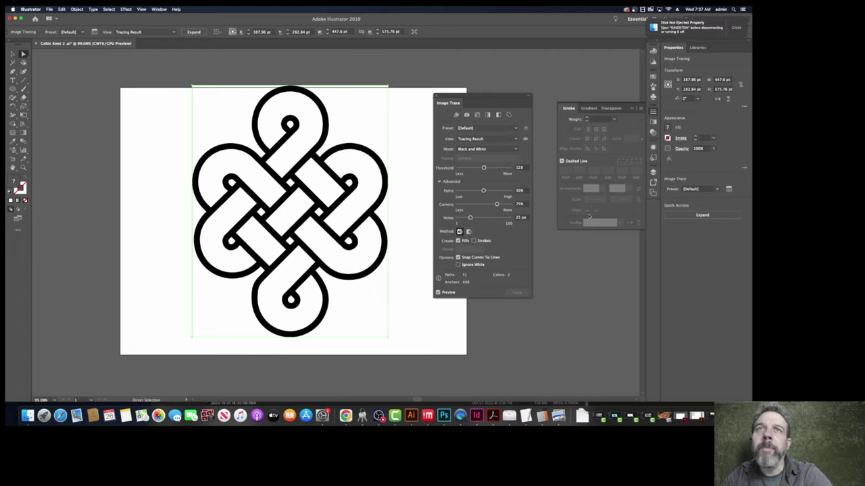
{"action": "left_click", "coordinate": [476, 264]}
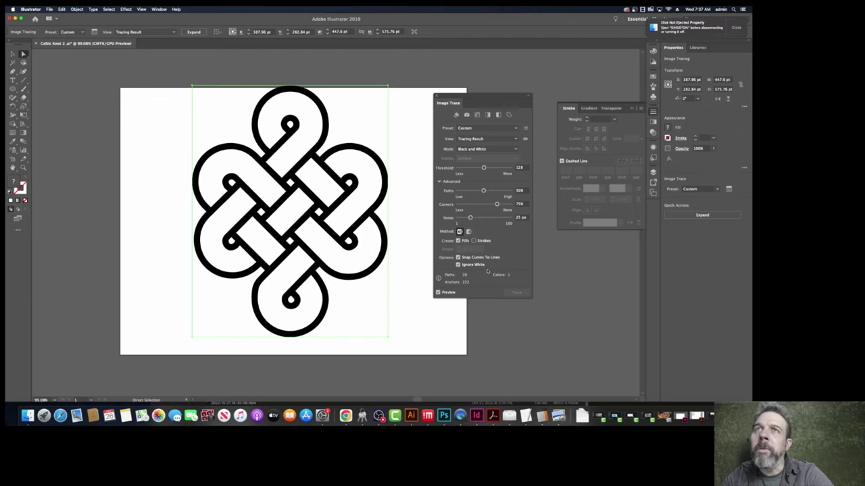
{"action": "left_click", "coordinate": [686, 218]}
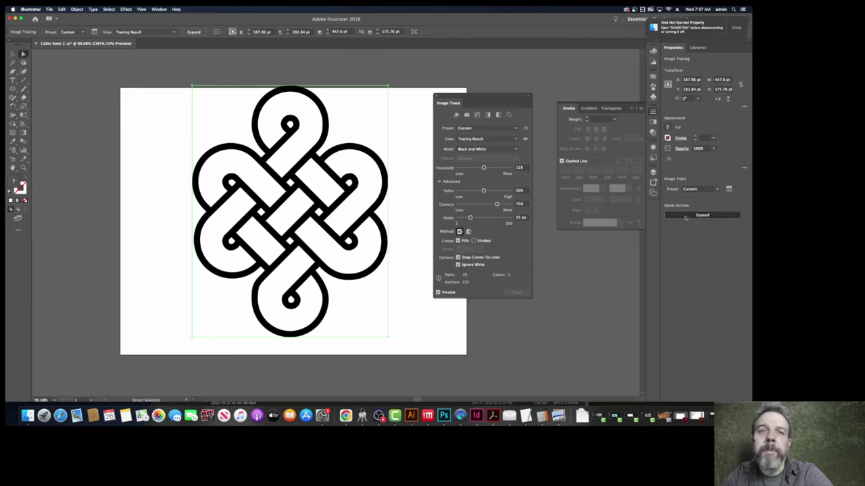
{"action": "left_click", "coordinate": [141, 10]}
{"action": "left_click", "coordinate": [159, 19]}
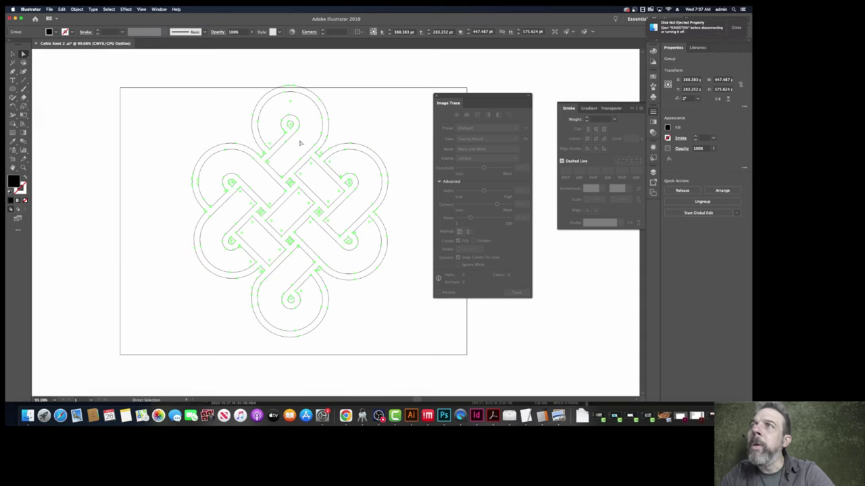
{"action": "left_click", "coordinate": [365, 125]}
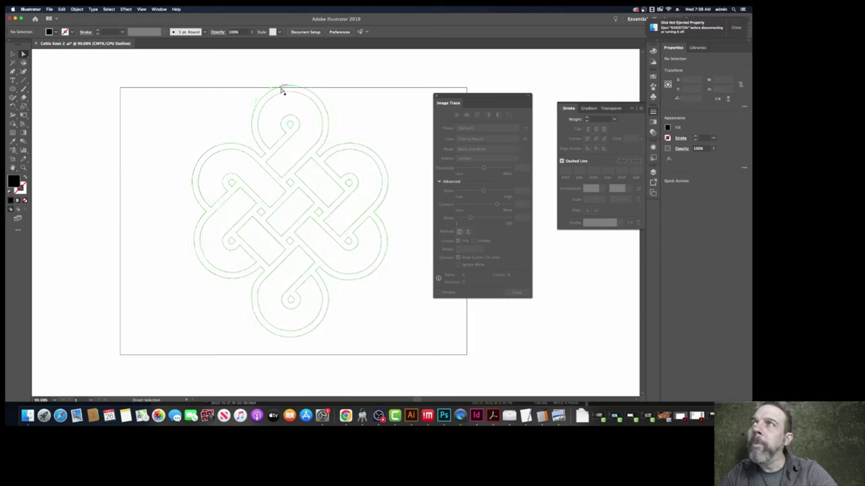
{"action": "left_click", "coordinate": [286, 121]}
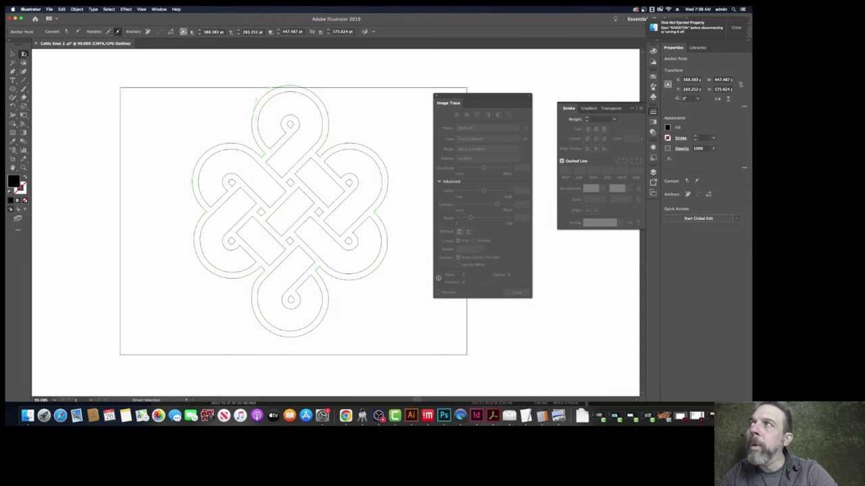
{"action": "key", "text": "v"}
{"action": "left_click", "coordinate": [142, 10]}
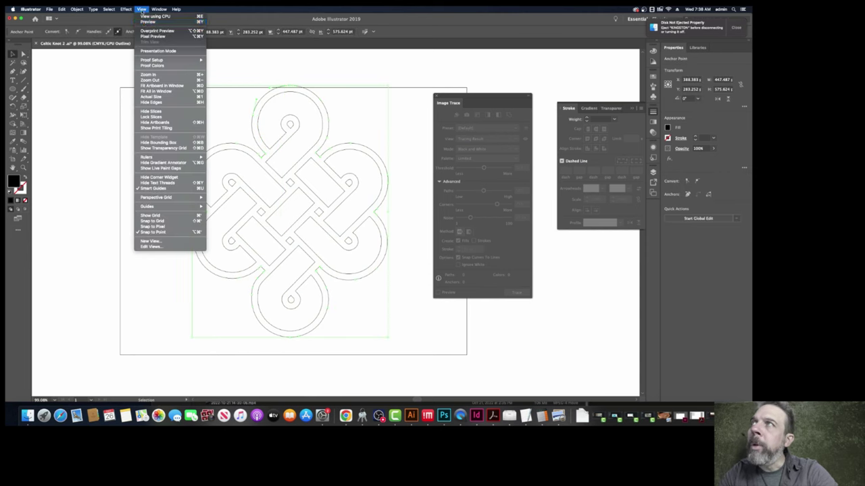
{"action": "left_click", "coordinate": [148, 22]}
{"action": "left_click", "coordinate": [203, 98]}
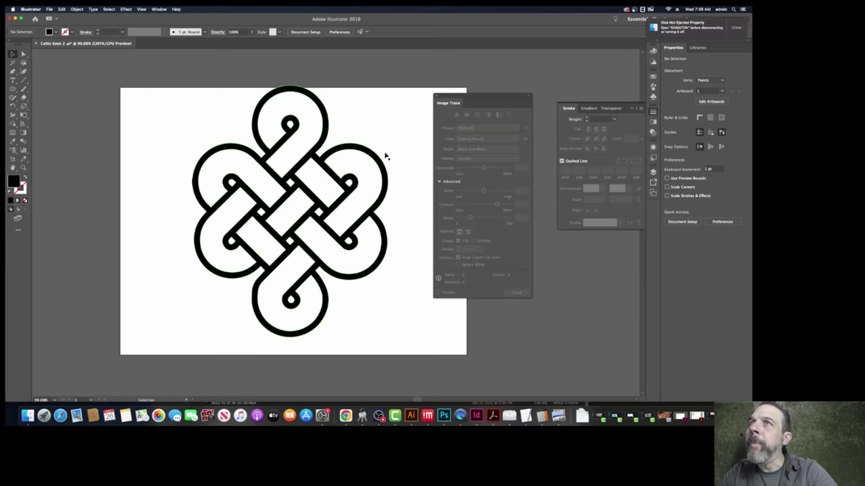
Step: Alt-drag a duplicate of the knot group onto the pasteboard left of the artboard
{"action": "left_click_drag", "start_coordinate": [459, 103], "coordinate": [637, 183]}
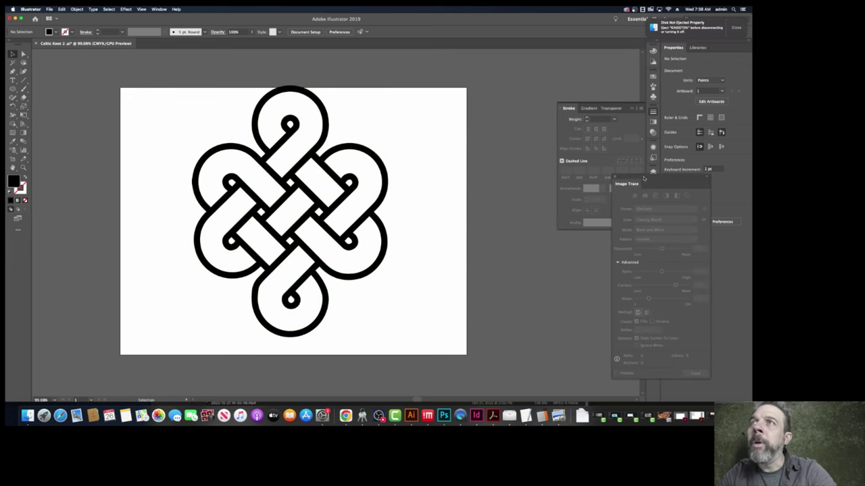
{"action": "left_click", "coordinate": [382, 207]}
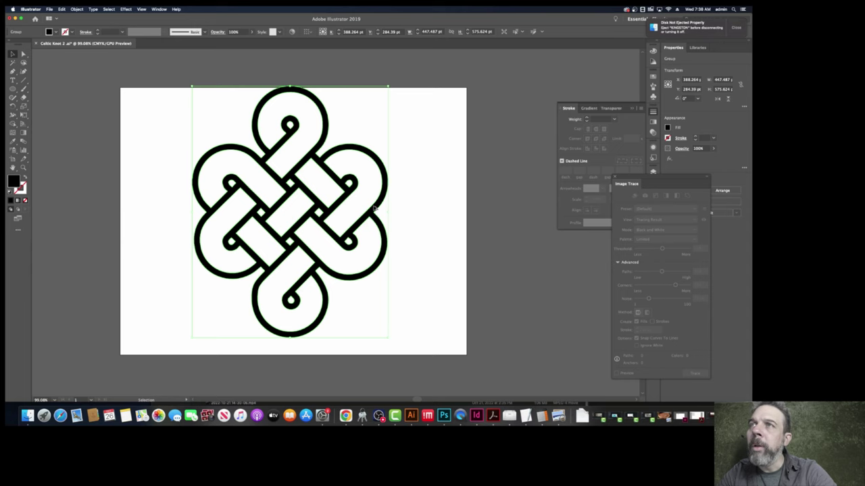
{"action": "left_click_drag", "start_coordinate": [375, 209], "coordinate": [559, 221]}
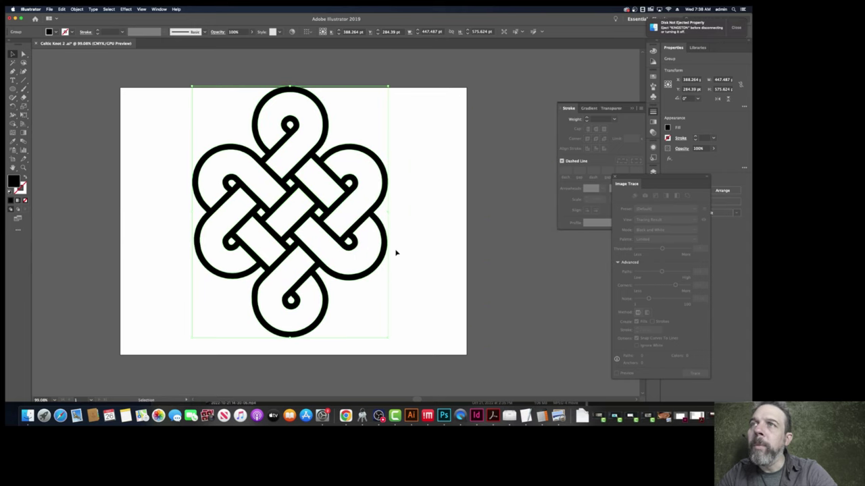
{"action": "scroll", "coordinate": [397, 253], "scroll_direction": "down", "scroll_amount": 4}
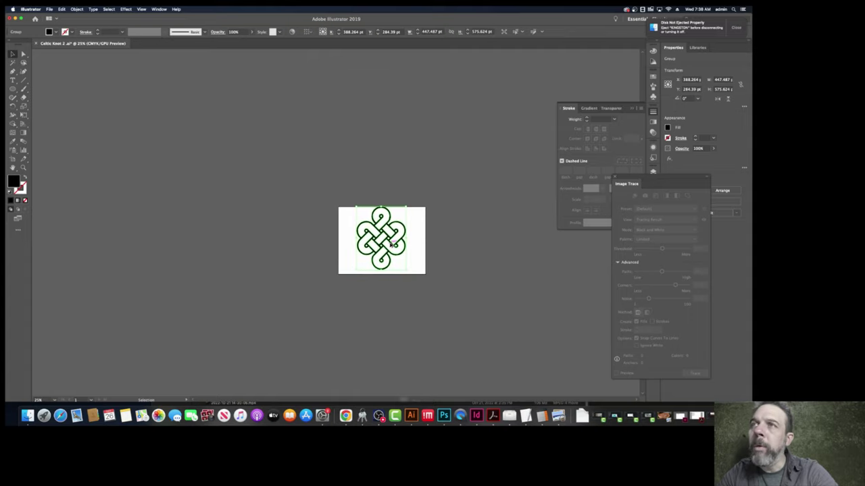
{"action": "left_click_drag", "start_coordinate": [393, 243], "coordinate": [316, 247]}
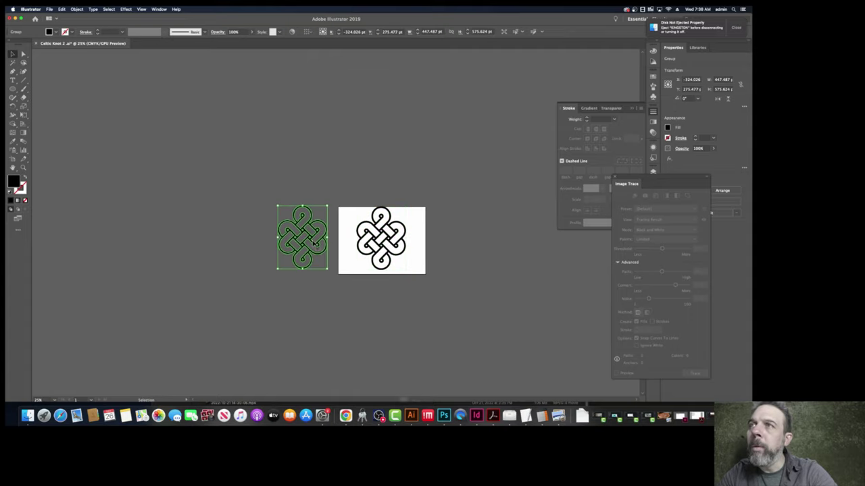
{"action": "scroll", "coordinate": [311, 242], "scroll_direction": "up", "scroll_amount": 3}
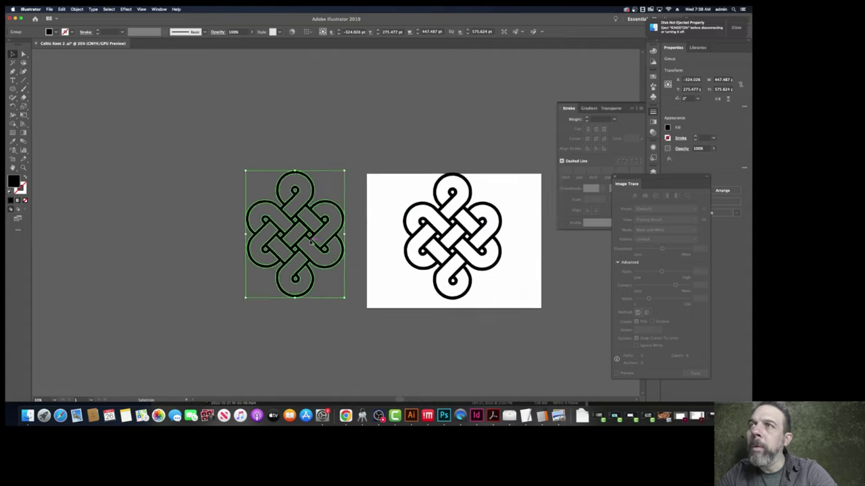
{"action": "left_click", "coordinate": [382, 292]}
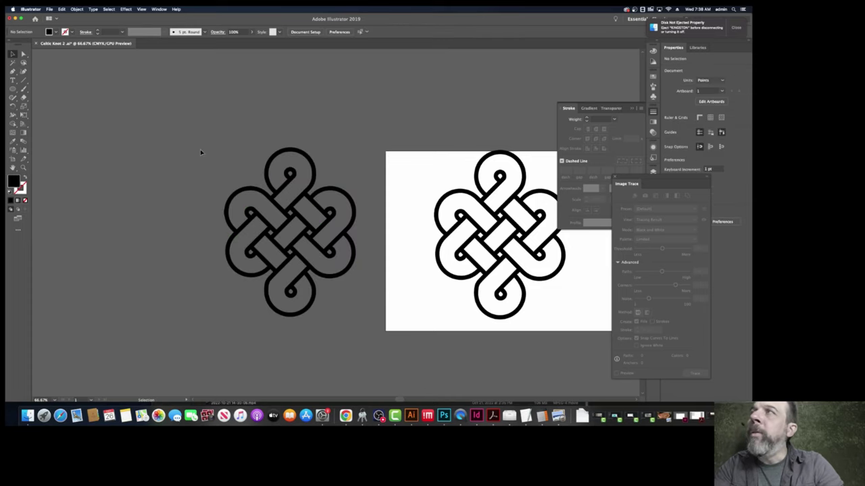
{"action": "left_click", "coordinate": [23, 54]}
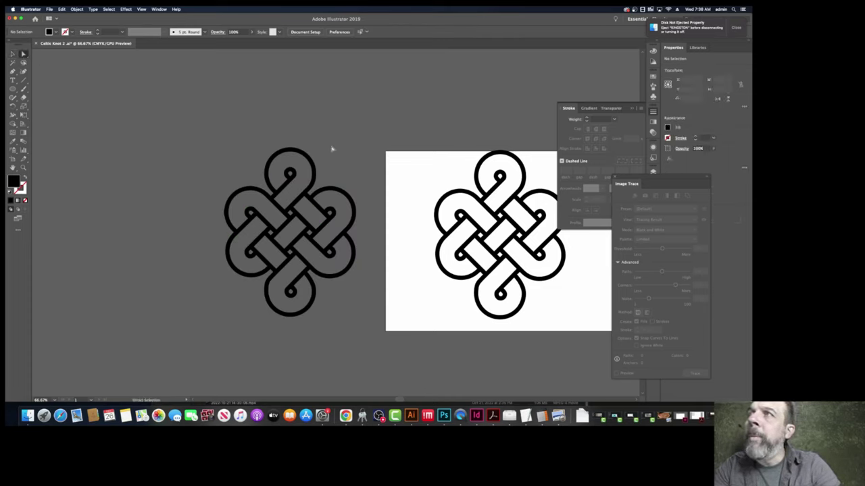
Step: In Outline view, delete the inner strands of the copy's top, upper and diagonal loops
{"action": "left_click", "coordinate": [142, 9]}
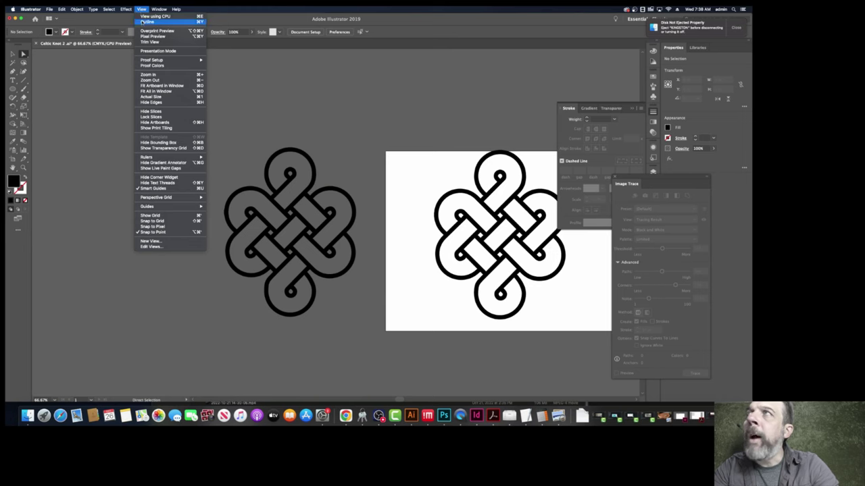
{"action": "left_click", "coordinate": [145, 21]}
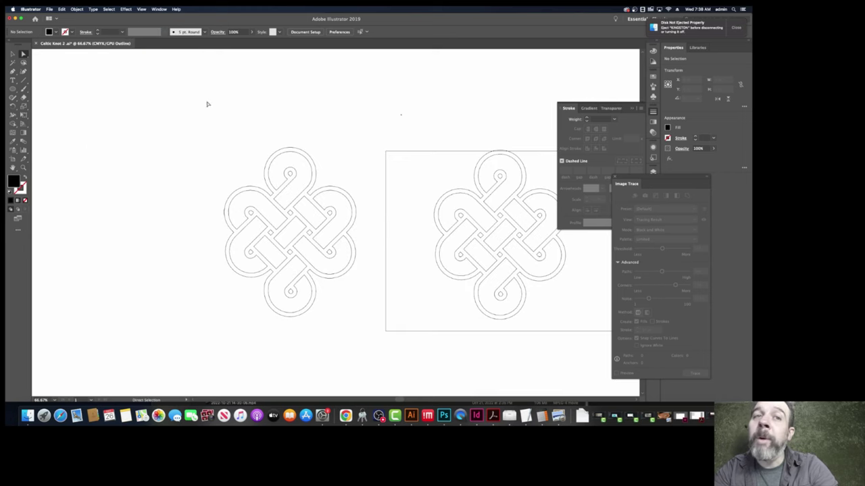
{"action": "left_click", "coordinate": [309, 164]}
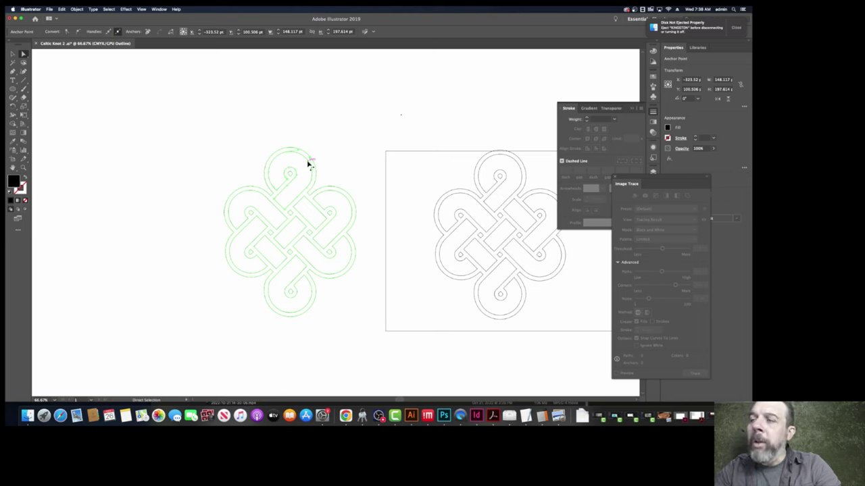
{"action": "key", "text": "super+equal"}
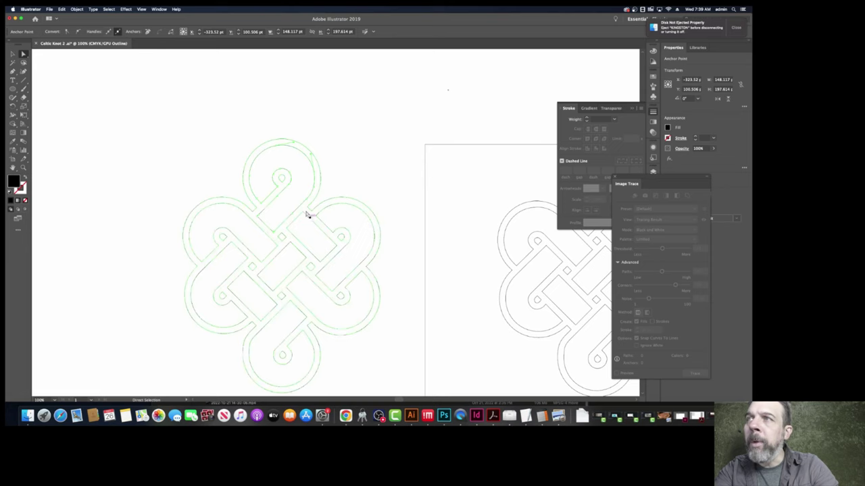
{"action": "key", "text": "Delete"}
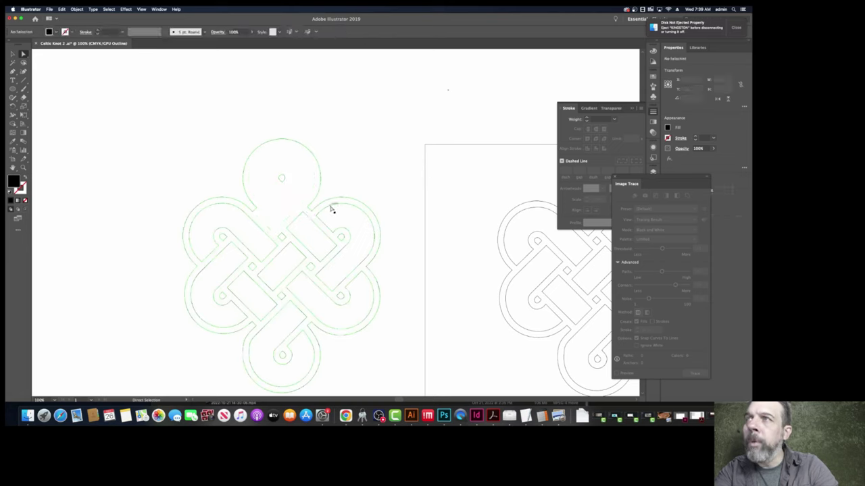
{"action": "left_click", "coordinate": [330, 207]}
{"action": "key", "text": "Delete"}
{"action": "left_click", "coordinate": [318, 228]}
{"action": "key", "text": "Delete"}
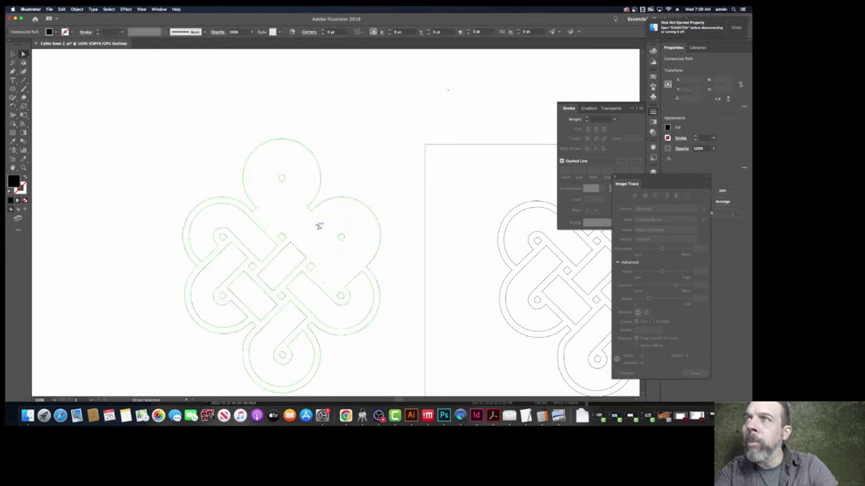
{"action": "left_click", "coordinate": [304, 255]}
{"action": "key", "text": "Delete"}
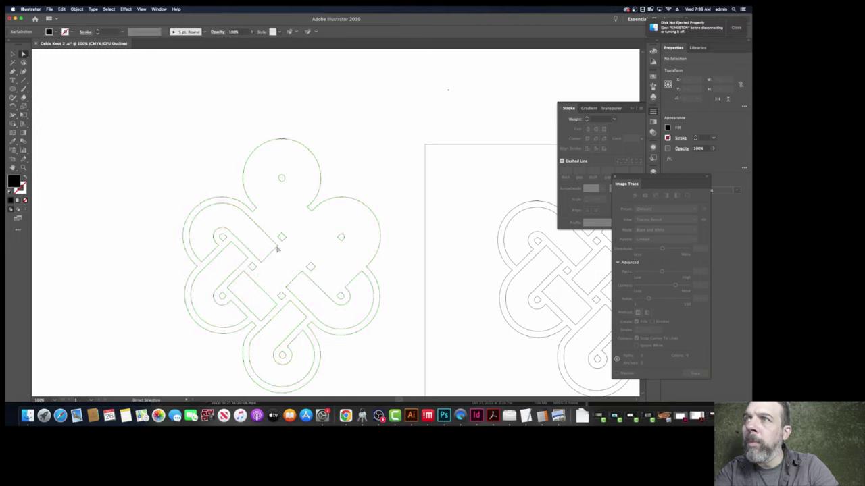
{"action": "left_click", "coordinate": [274, 251]}
{"action": "key", "text": "Delete"}
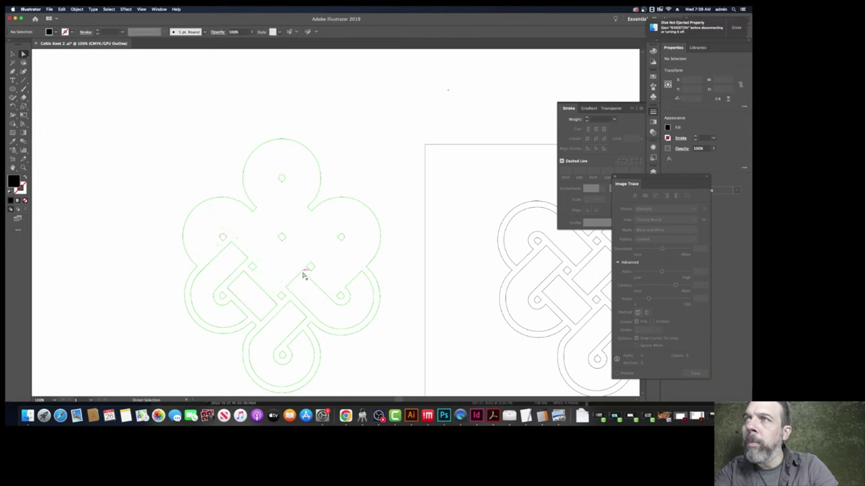
Step: Delete the remaining lower and left inner strands, leaving a flower silhouette with small holes
{"action": "left_click", "coordinate": [302, 276]}
{"action": "key", "text": "Delete"}
{"action": "left_click", "coordinate": [291, 304]}
{"action": "key", "text": "Delete"}
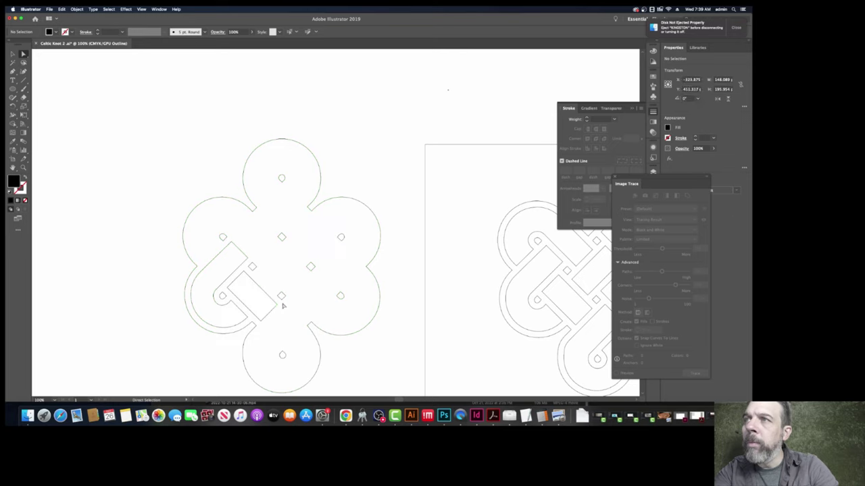
{"action": "left_click", "coordinate": [277, 304]}
{"action": "key", "text": "Delete"}
{"action": "left_click", "coordinate": [237, 271]}
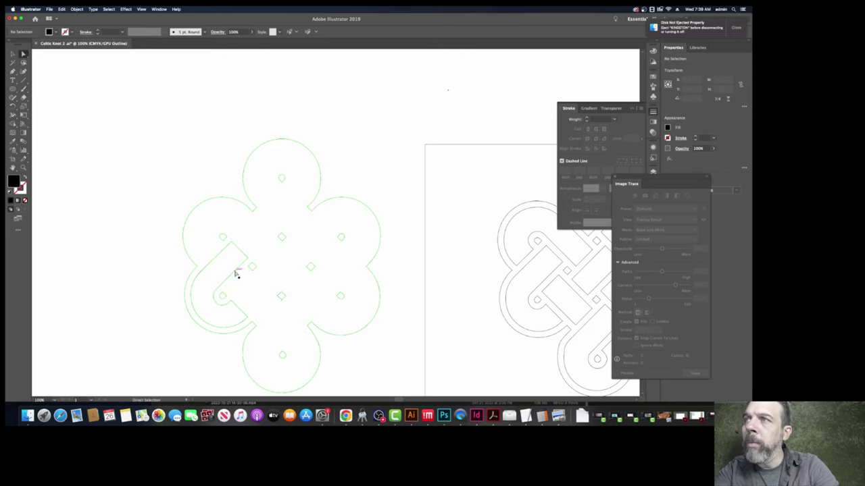
{"action": "key", "text": "Delete"}
{"action": "scroll", "coordinate": [237, 270], "scroll_direction": "down", "scroll_amount": 3}
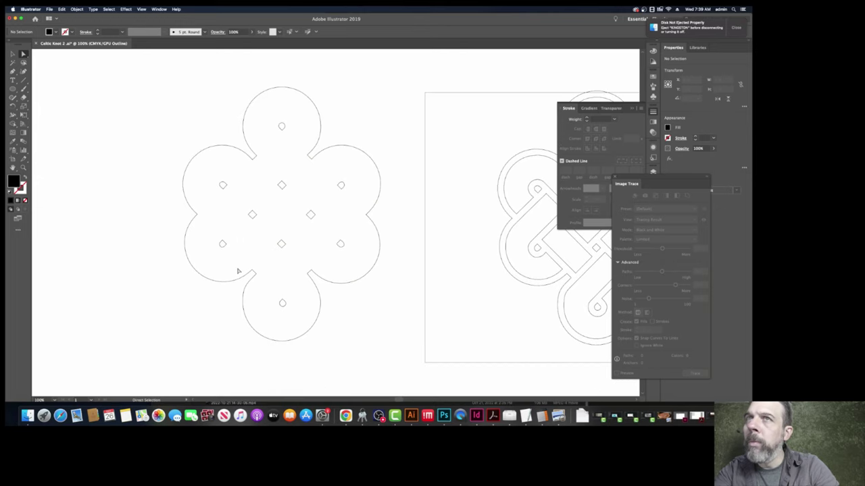
{"action": "left_click_drag", "start_coordinate": [361, 309], "coordinate": [282, 326]}
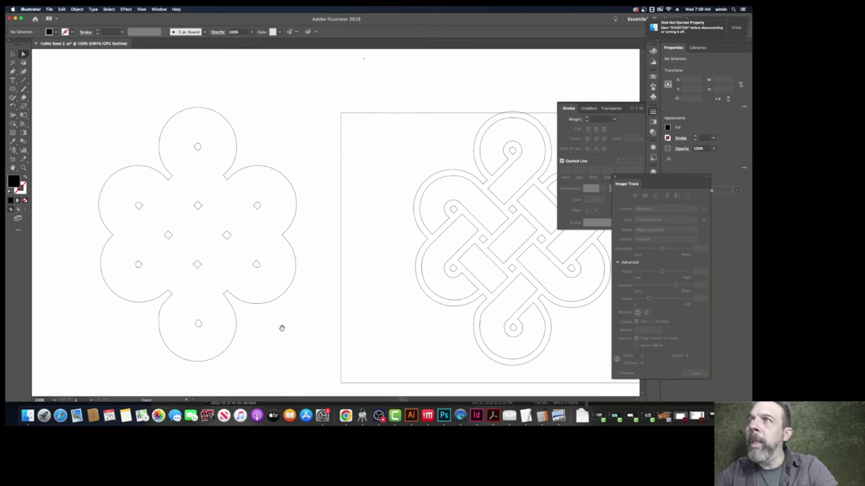
{"action": "left_click", "coordinate": [291, 184]}
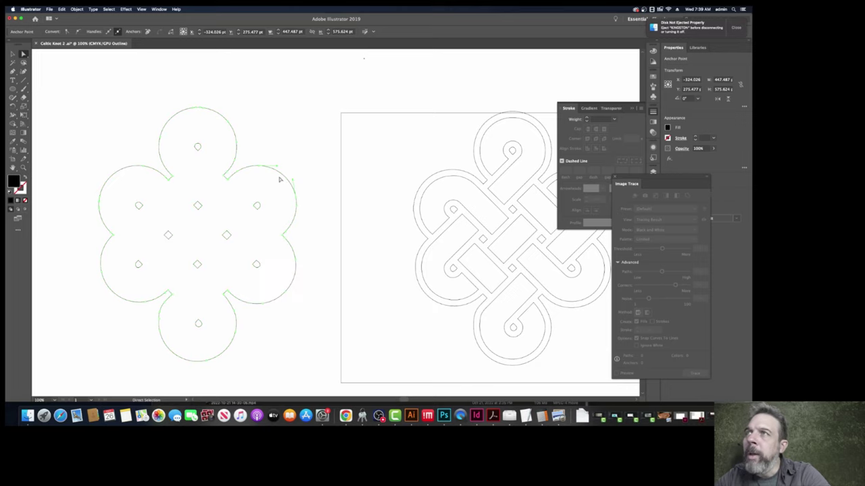
{"action": "scroll", "coordinate": [275, 180], "scroll_direction": "down", "scroll_amount": 2}
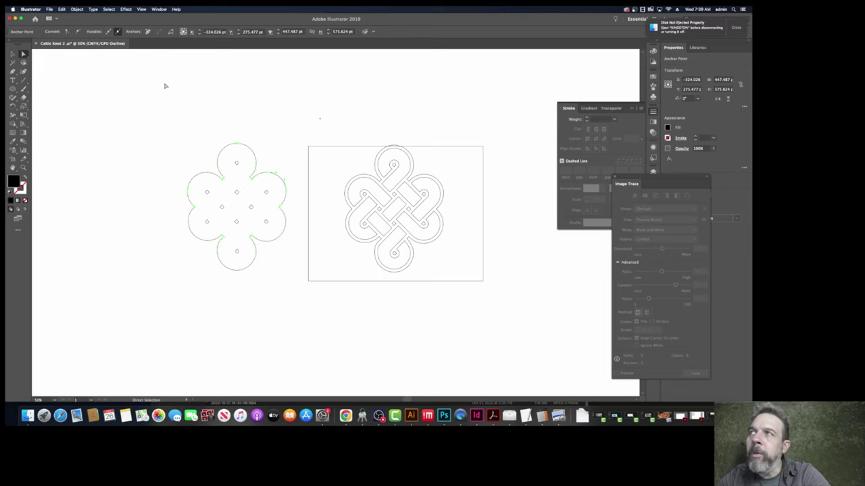
Step: Duplicate the flower silhouette to its left and delete the copy's inner holes
{"action": "key", "text": "v"}
{"action": "left_click", "coordinate": [256, 156]}
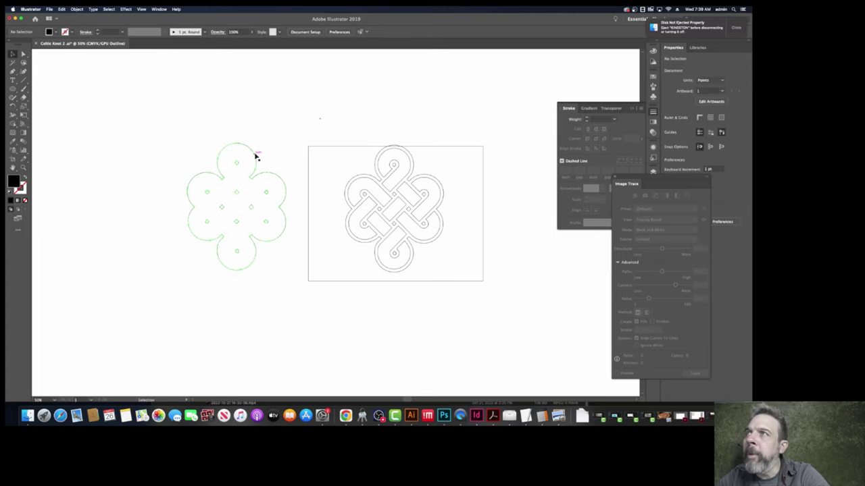
{"action": "left_click_drag", "start_coordinate": [256, 156], "coordinate": [143, 156], "text": "alt"}
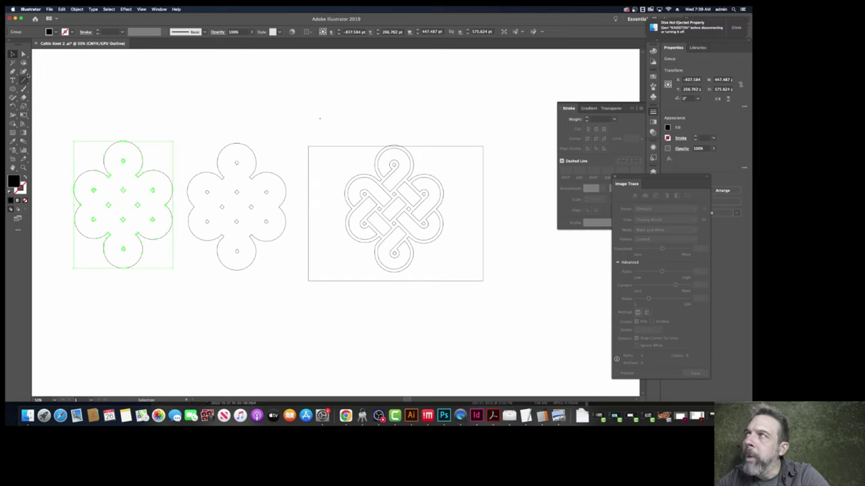
{"action": "left_click", "coordinate": [23, 54]}
{"action": "left_click", "coordinate": [170, 135]}
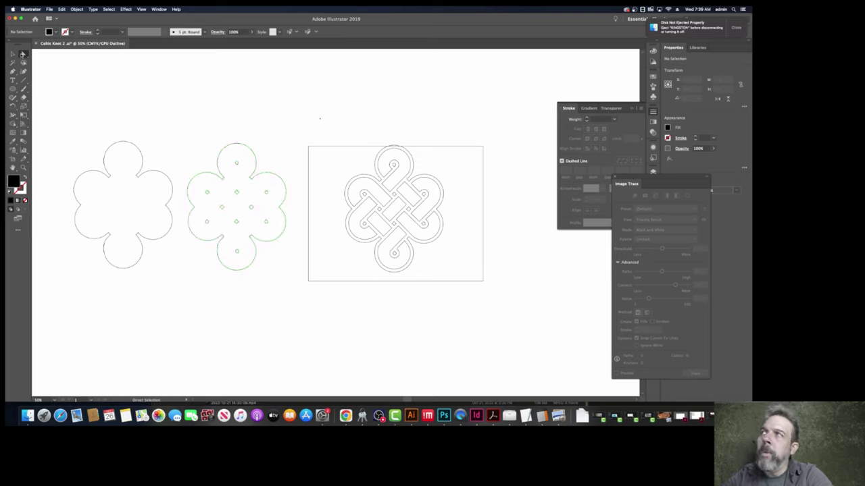
{"action": "key", "text": "v"}
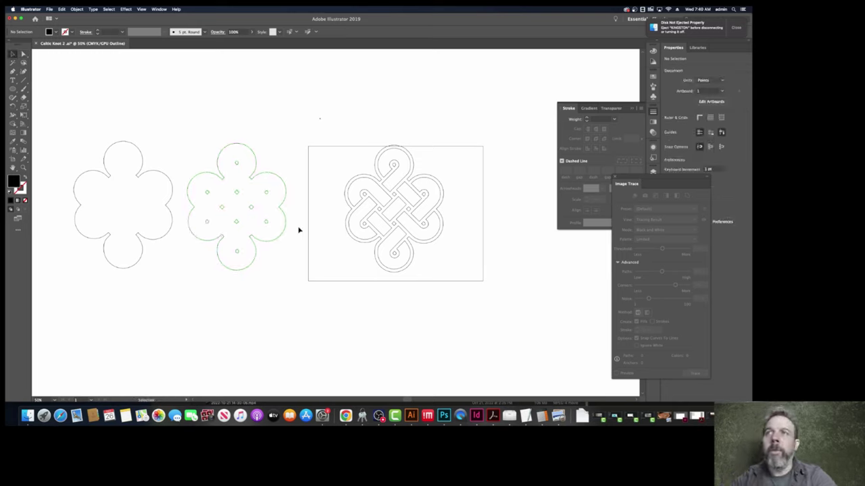
Step: Add an Offset Path of about 0.125 around the leftmost plain flower outline
{"action": "left_click", "coordinate": [161, 175]}
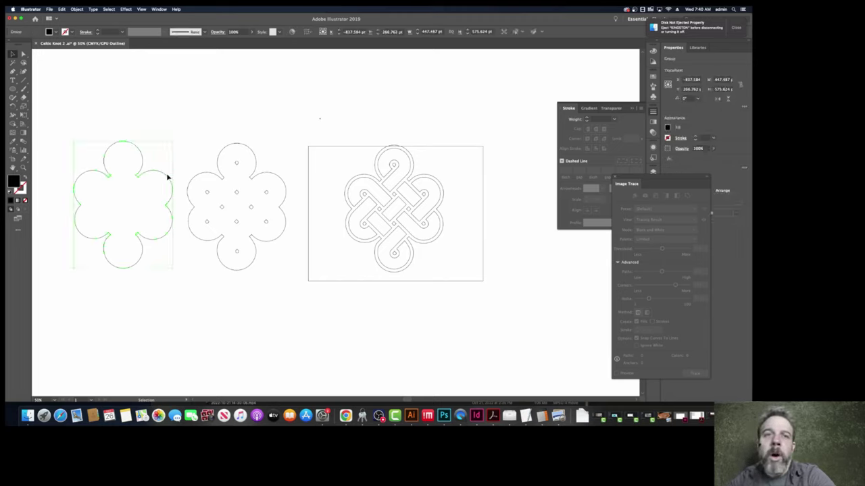
{"action": "left_click", "coordinate": [75, 9]}
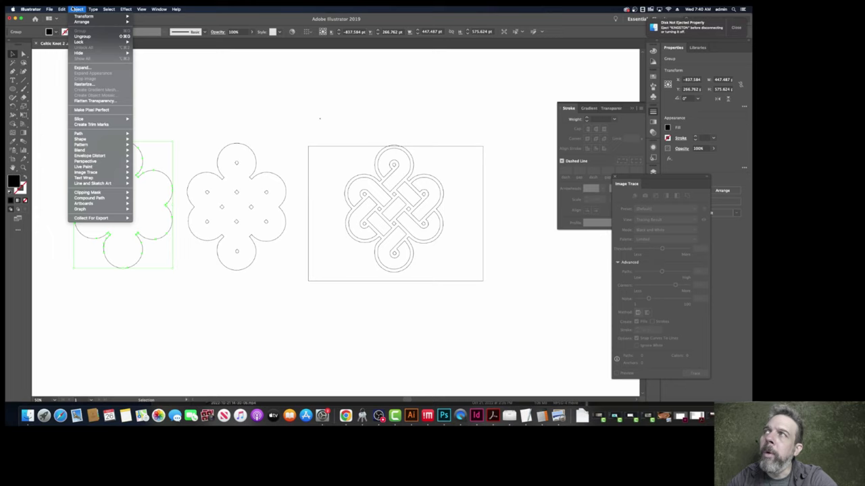
{"action": "mouse_move", "coordinate": [105, 135]}
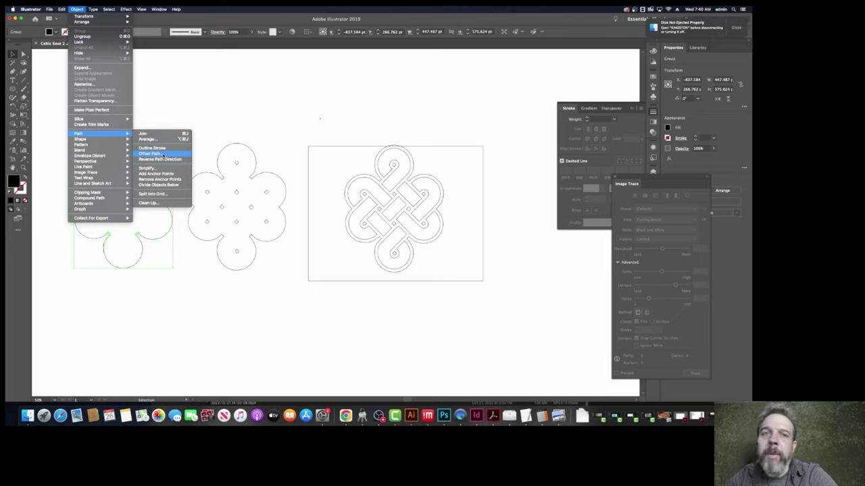
{"action": "left_click", "coordinate": [162, 156]}
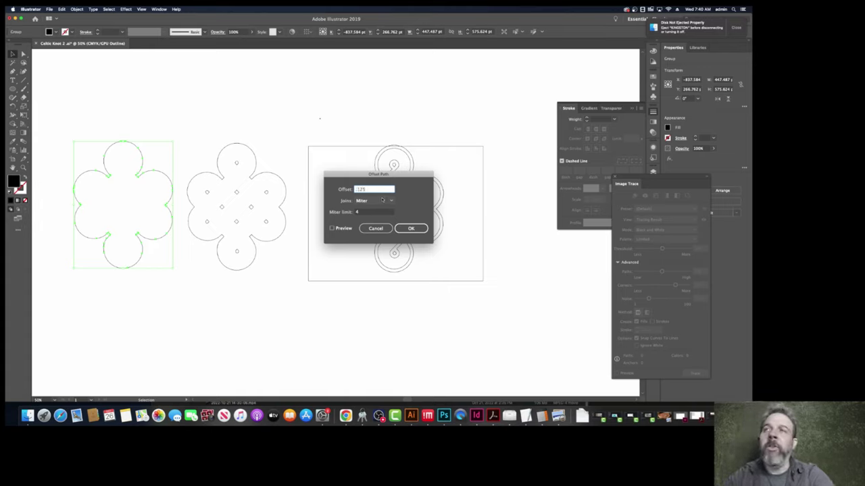
{"action": "left_click", "coordinate": [410, 228]}
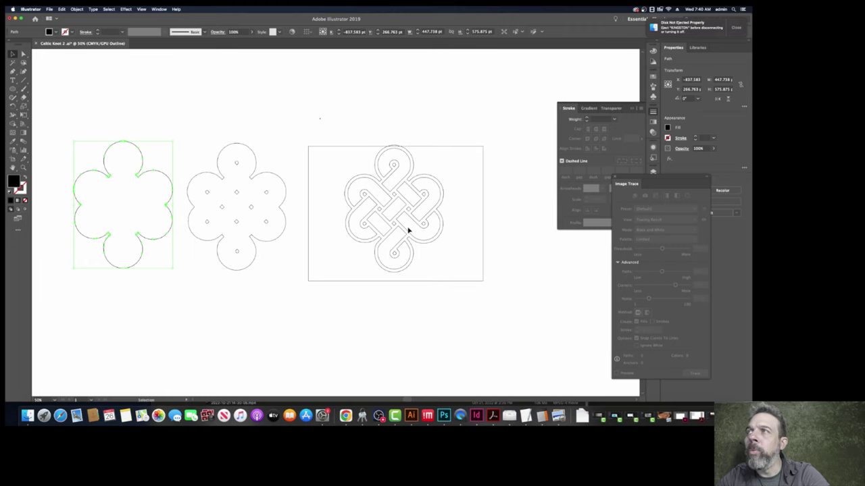
{"action": "left_click", "coordinate": [175, 233]}
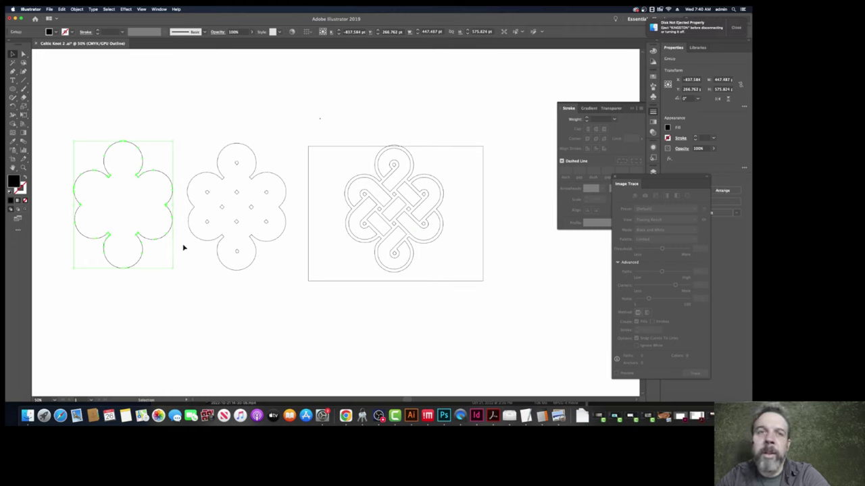
Step: Start editing the artboard from Document Setup, then exit artboard editing
{"action": "left_click", "coordinate": [48, 9]}
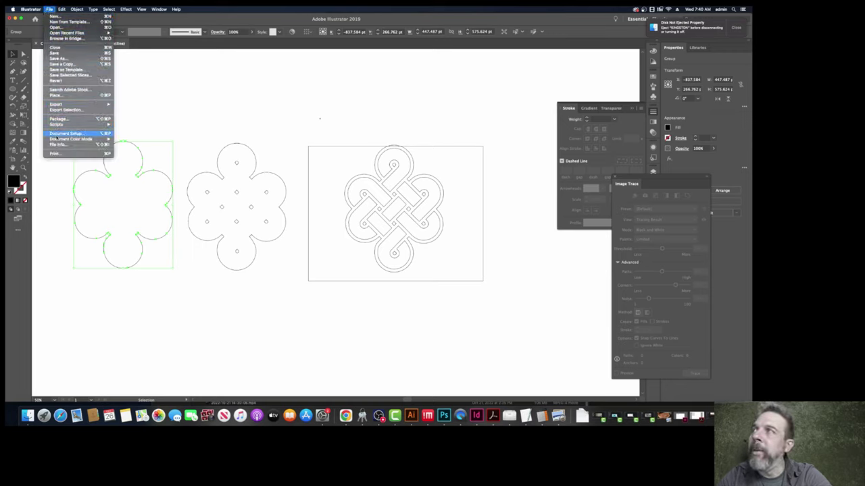
{"action": "left_click", "coordinate": [101, 134]}
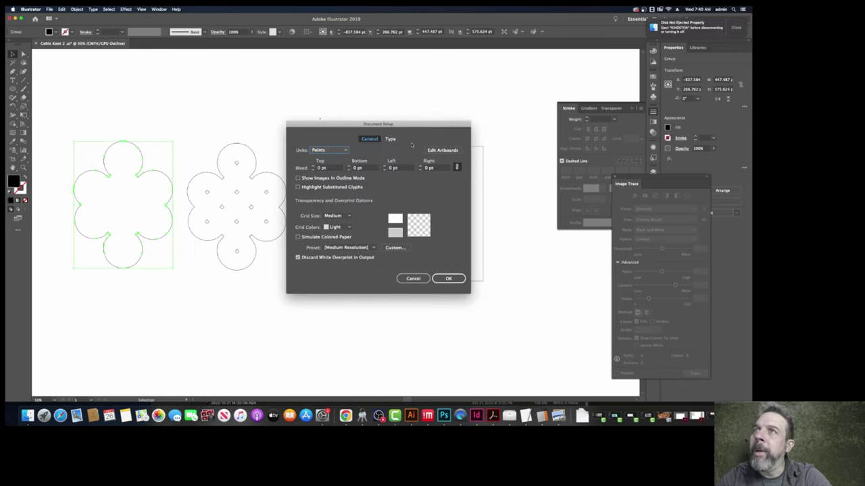
{"action": "left_click", "coordinate": [432, 151]}
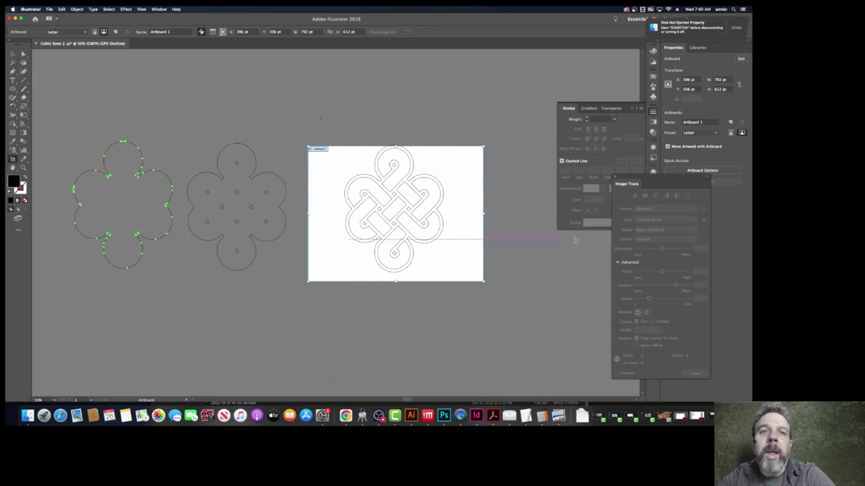
{"action": "key", "text": "Escape"}
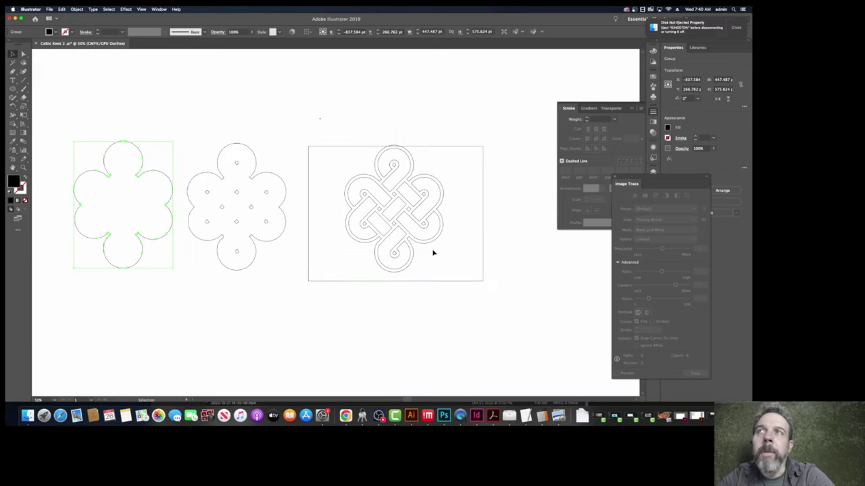
Step: Show rulers and switch the ruler units from points to inches
{"action": "left_click", "coordinate": [141, 9]}
{"action": "mouse_move", "coordinate": [168, 160]}
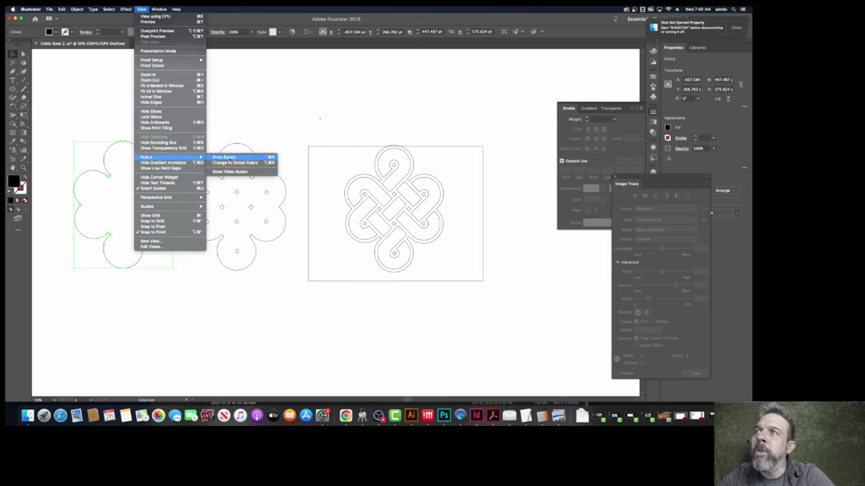
{"action": "left_click", "coordinate": [230, 158]}
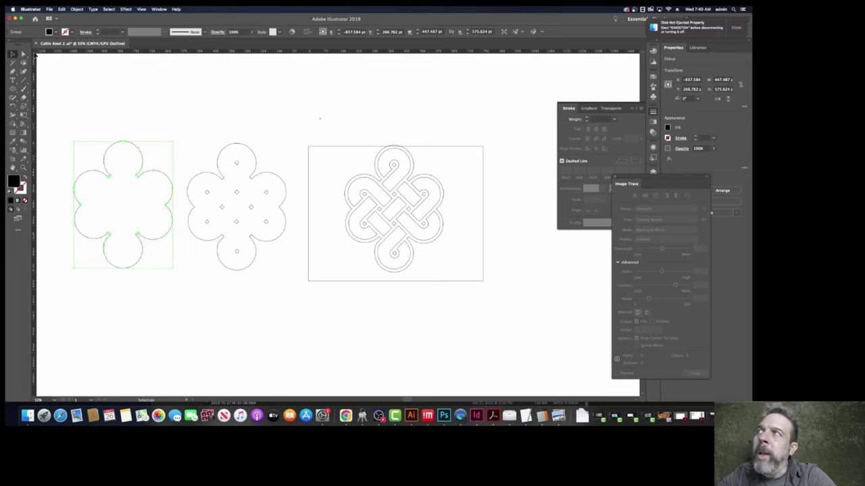
{"action": "right_click", "coordinate": [38, 55]}
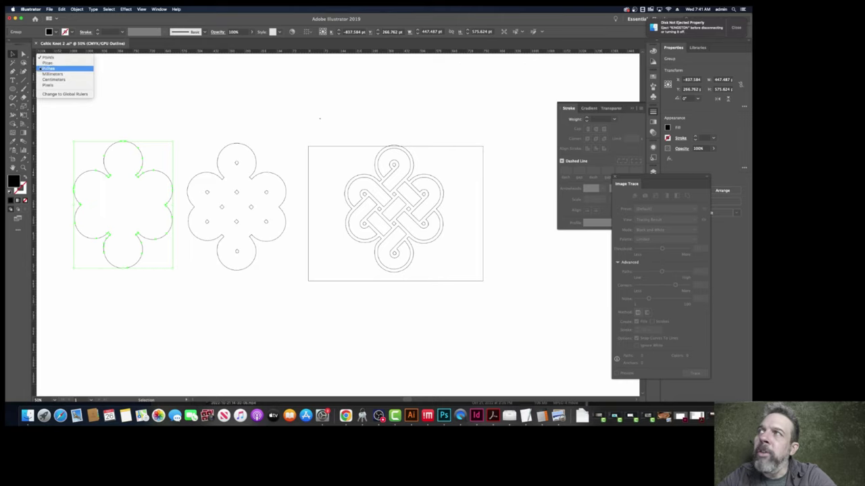
{"action": "left_click", "coordinate": [41, 68]}
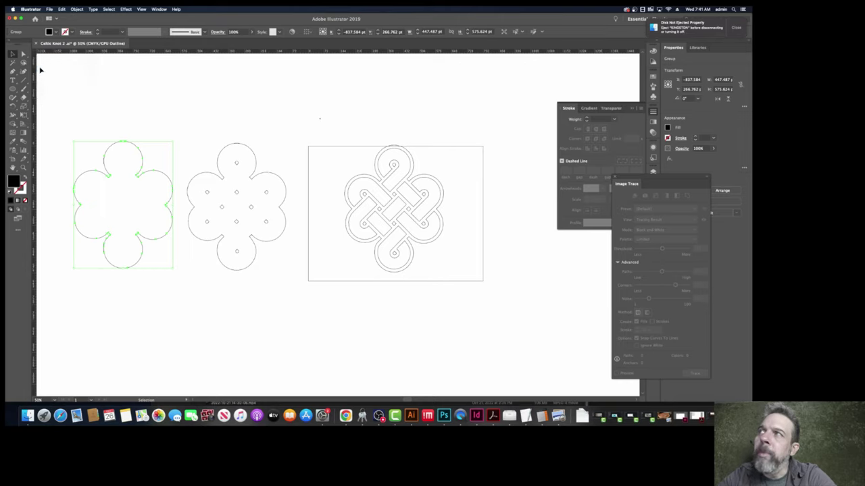
{"action": "left_click", "coordinate": [52, 8]}
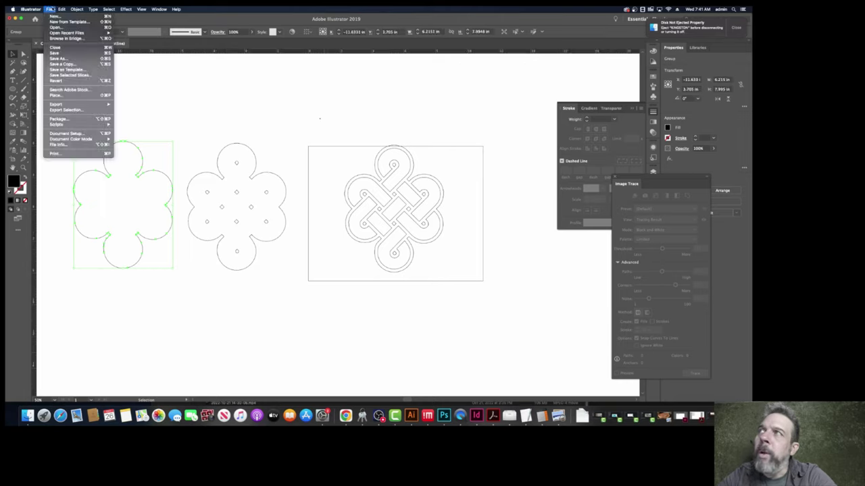
{"action": "left_click", "coordinate": [56, 134]}
Step: Resize Artboard 1 to 4 in wide by 6 in tall, then exit artboard editing
{"action": "left_click", "coordinate": [442, 150]}
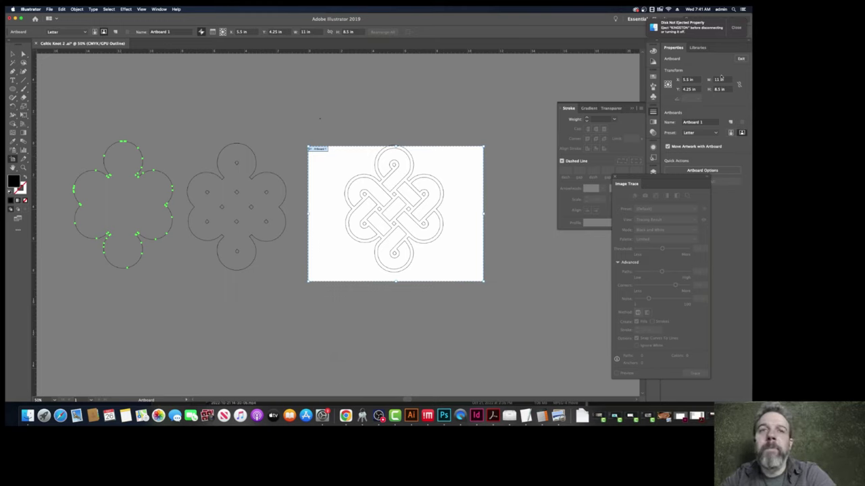
{"action": "left_click", "coordinate": [726, 79]}
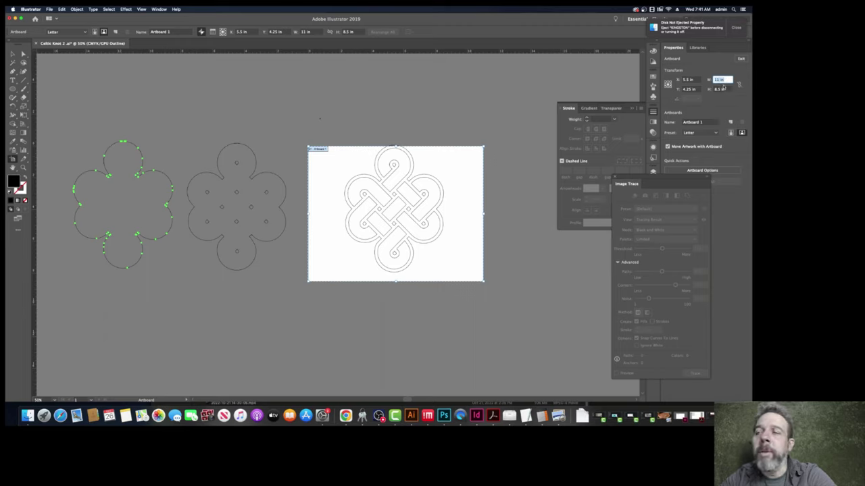
{"action": "type", "text": "8"}
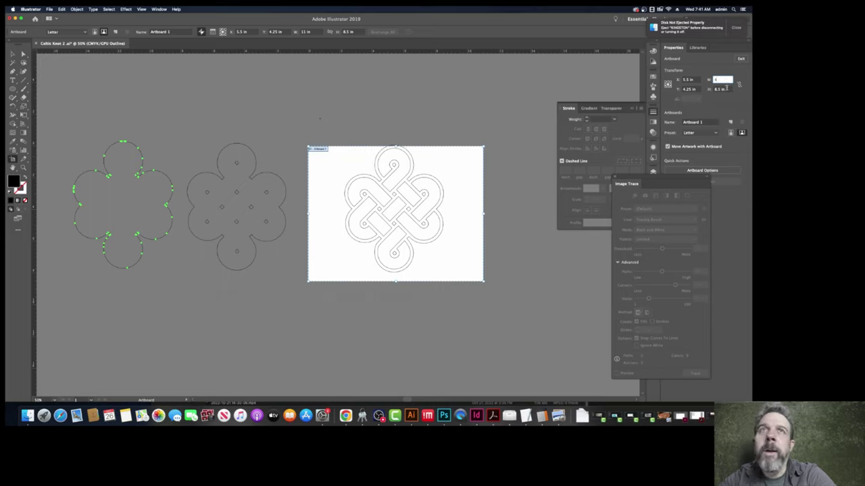
{"action": "key", "text": "Tab"}
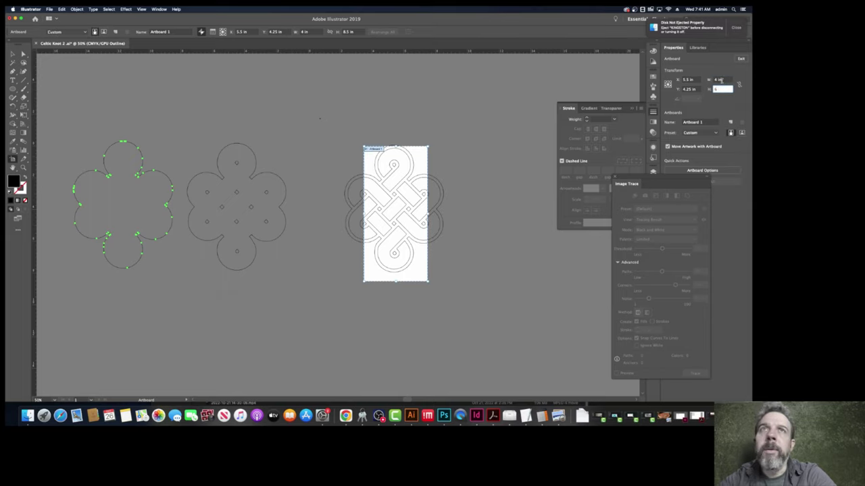
{"action": "type", "text": "6"}
{"action": "left_click", "coordinate": [719, 80]}
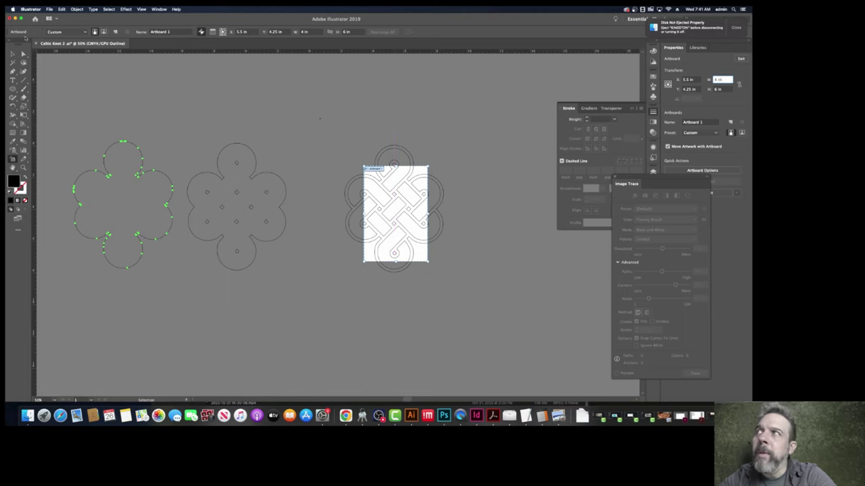
{"action": "key", "text": "Escape"}
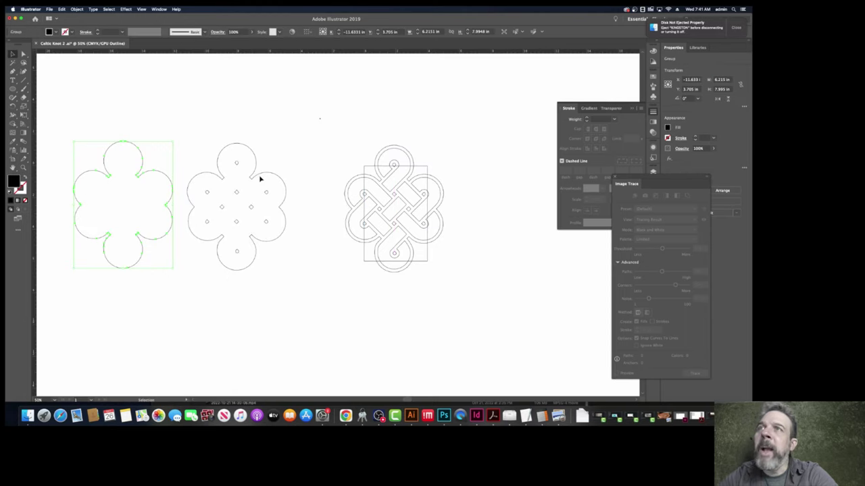
Step: Scale all three designs down together and fit the Celtic knot inside the 4 × 6 in artboard
{"action": "scroll", "coordinate": [348, 202], "scroll_direction": "down", "scroll_amount": 2}
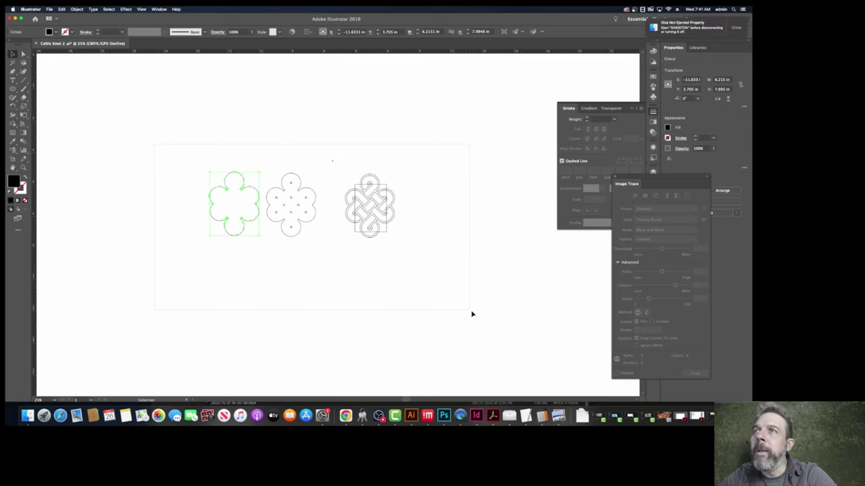
{"action": "key", "text": "super+a"}
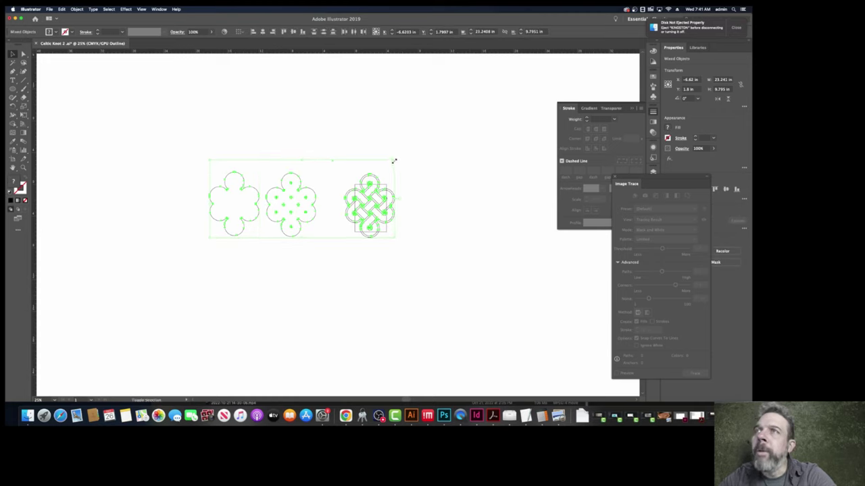
{"action": "left_click_drag", "start_coordinate": [394, 161], "coordinate": [356, 188]}
{"action": "left_click_drag", "start_coordinate": [303, 222], "coordinate": [366, 217]}
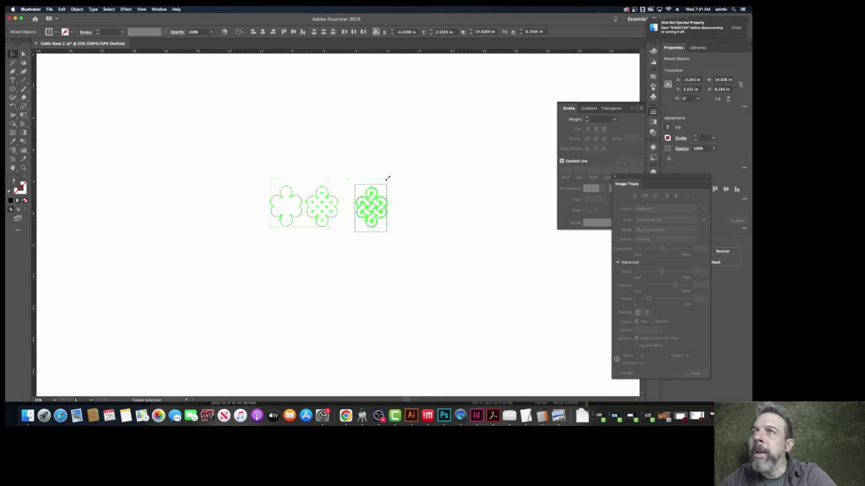
{"action": "left_click_drag", "start_coordinate": [387, 178], "coordinate": [387, 212]}
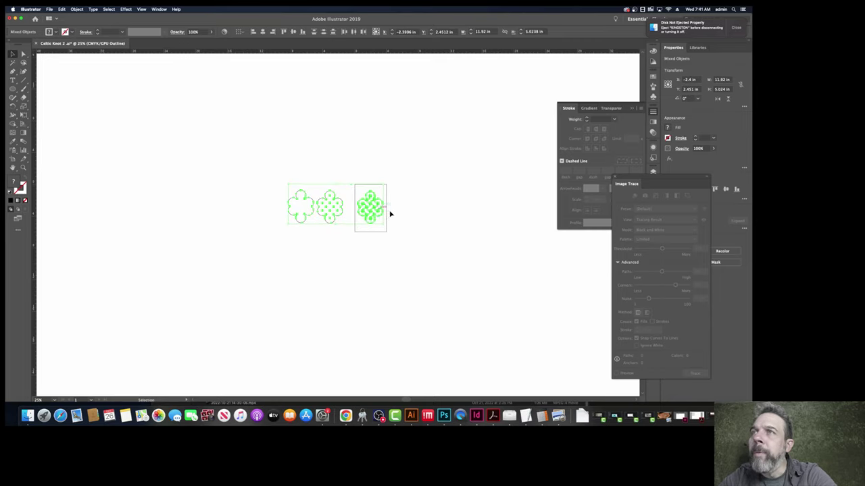
{"action": "scroll", "coordinate": [370, 208], "scroll_direction": "up", "scroll_amount": 4}
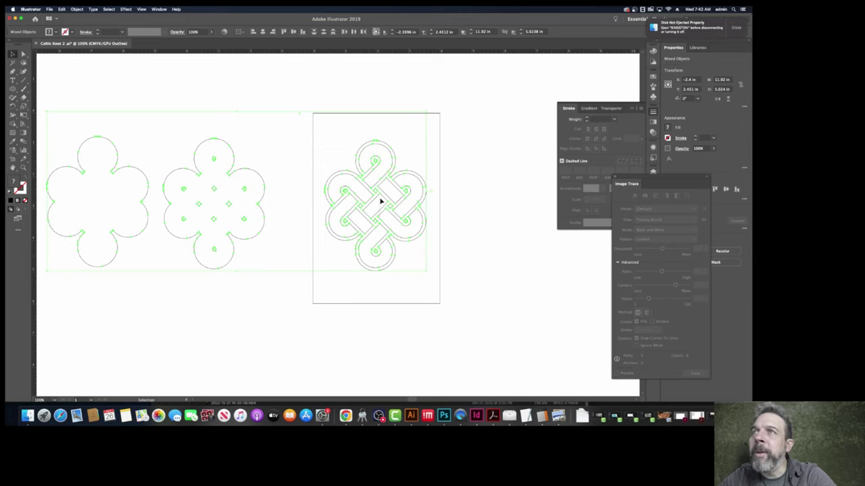
{"action": "left_click", "coordinate": [381, 204]}
{"action": "left_click", "coordinate": [465, 228]}
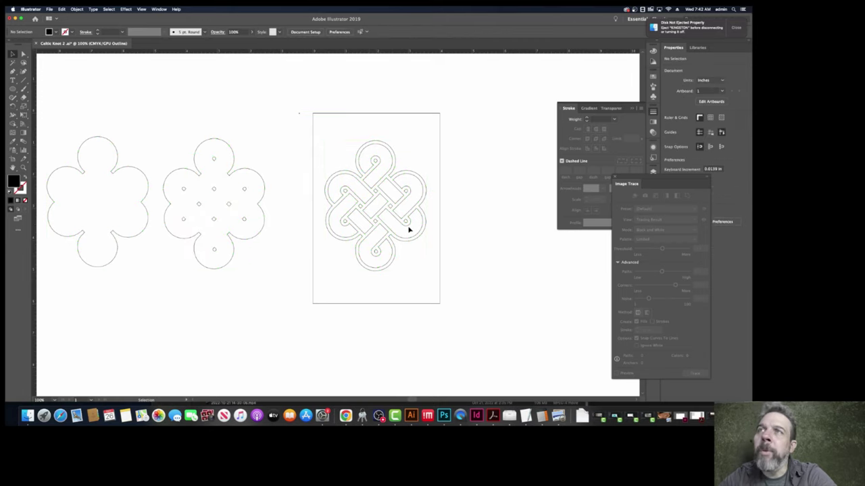
{"action": "scroll", "coordinate": [404, 227], "scroll_direction": "down", "scroll_amount": 2}
{"action": "scroll", "coordinate": [406, 247], "scroll_direction": "up", "scroll_amount": 1}
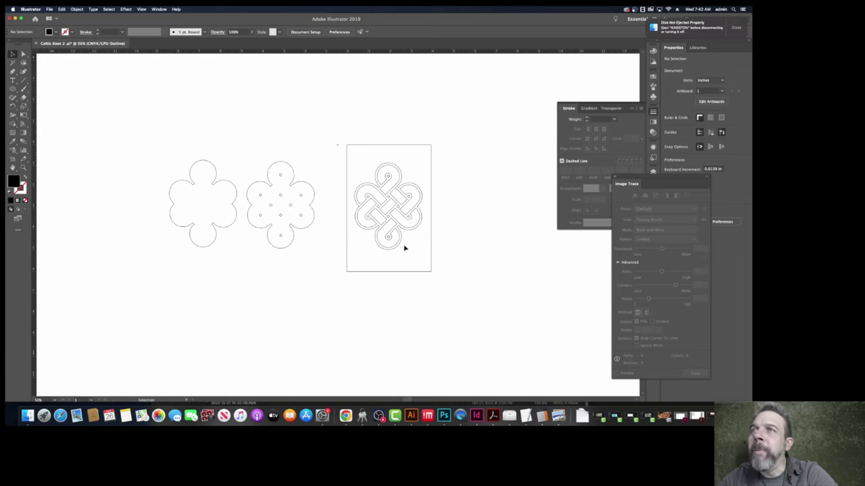
{"action": "scroll", "coordinate": [404, 248], "scroll_direction": "up", "scroll_amount": 1}
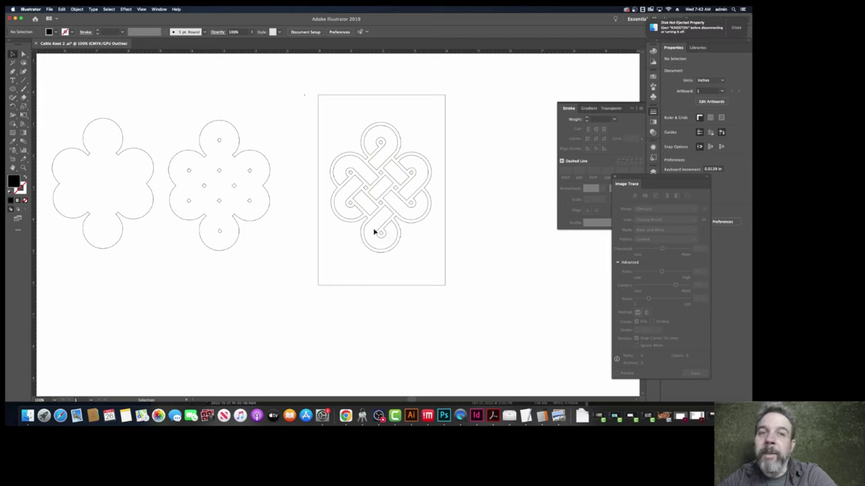
Step: Add a 0.25 in Offset Path around the plain flower shape, then select the new outline
{"action": "left_click", "coordinate": [139, 149]}
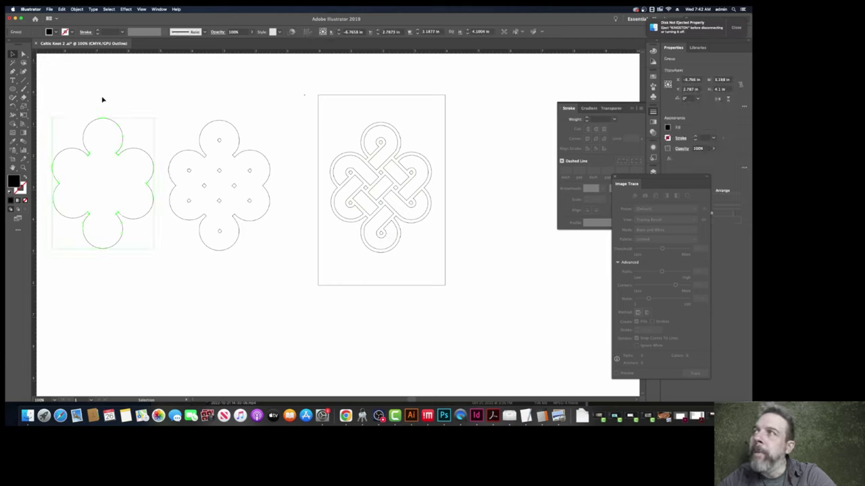
{"action": "left_click", "coordinate": [76, 9]}
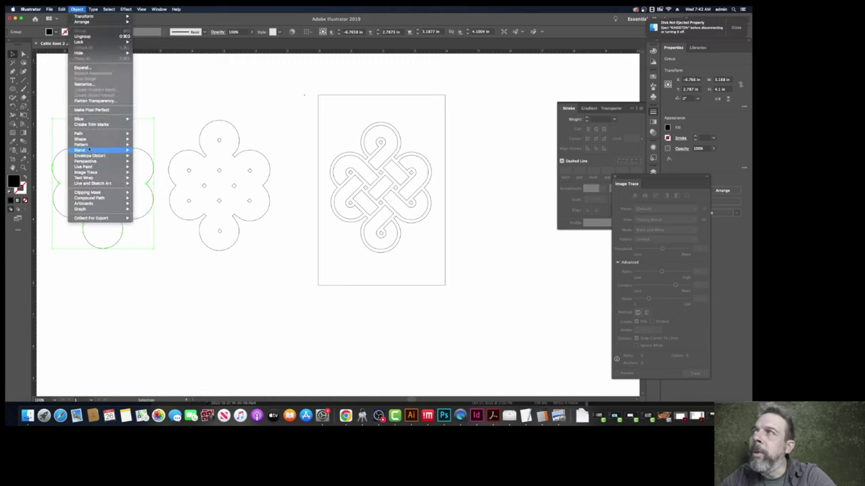
{"action": "mouse_move", "coordinate": [89, 135]}
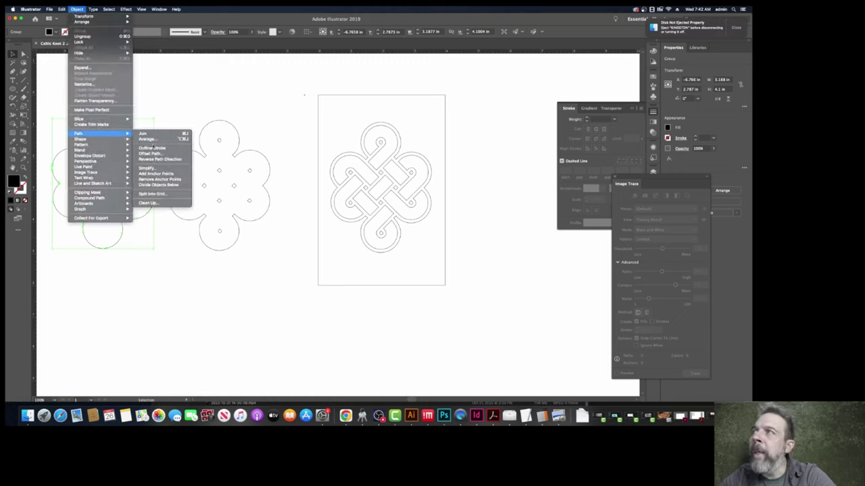
{"action": "left_click", "coordinate": [170, 148]}
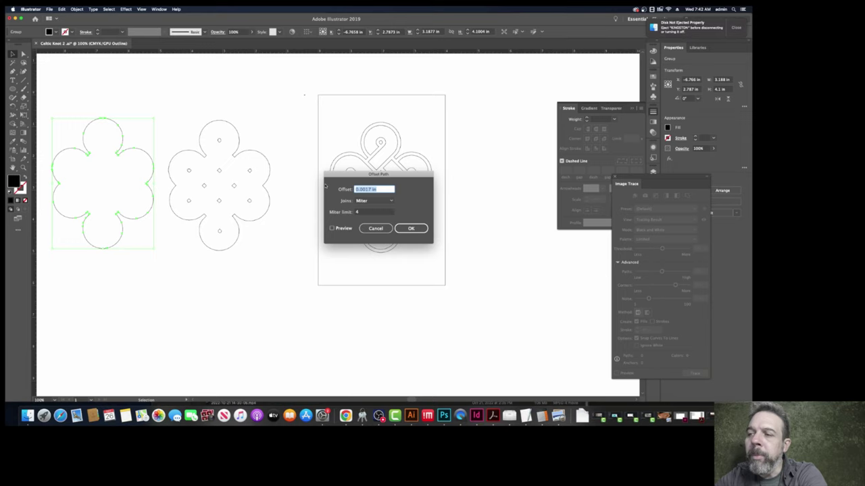
{"action": "type", "text": "25"}
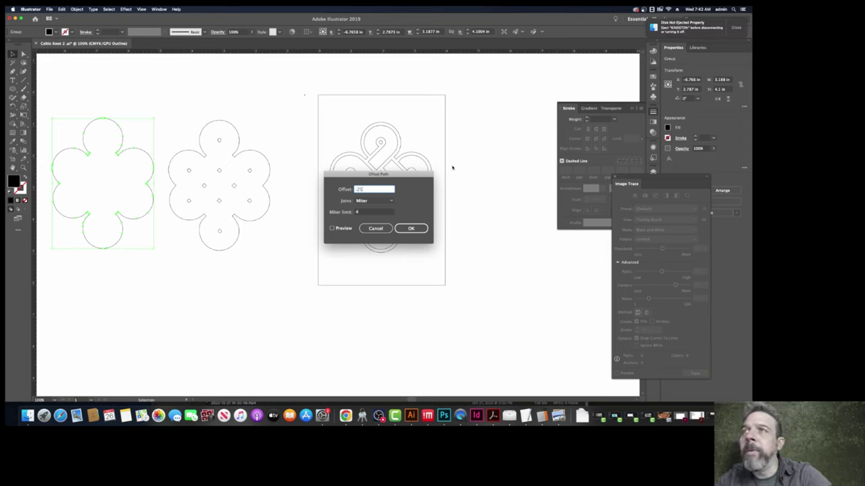
{"action": "left_click", "coordinate": [332, 228]}
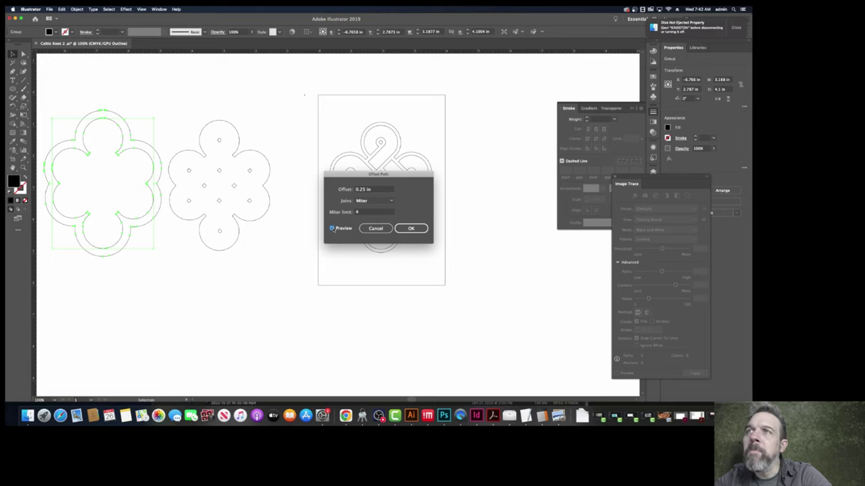
{"action": "left_click", "coordinate": [409, 229]}
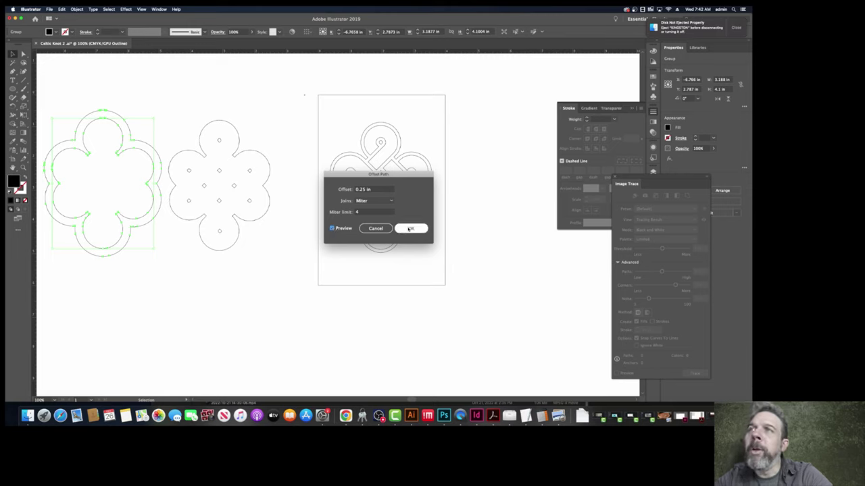
{"action": "left_click", "coordinate": [208, 292]}
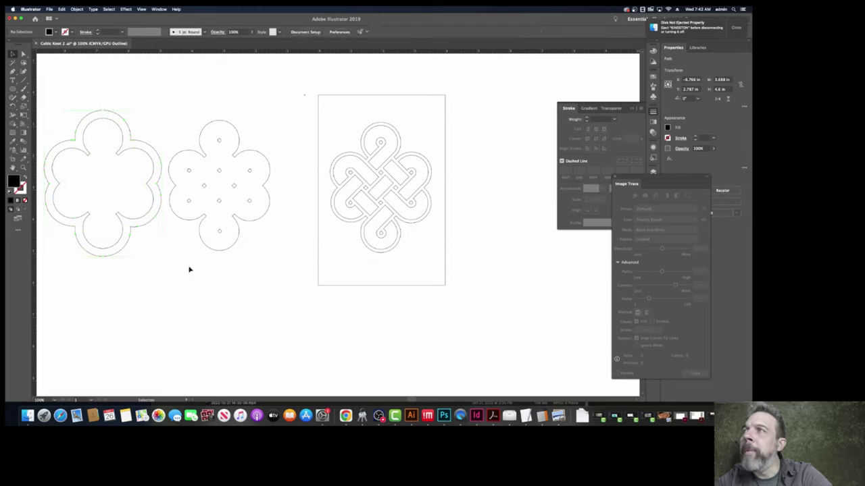
{"action": "left_click", "coordinate": [152, 222]}
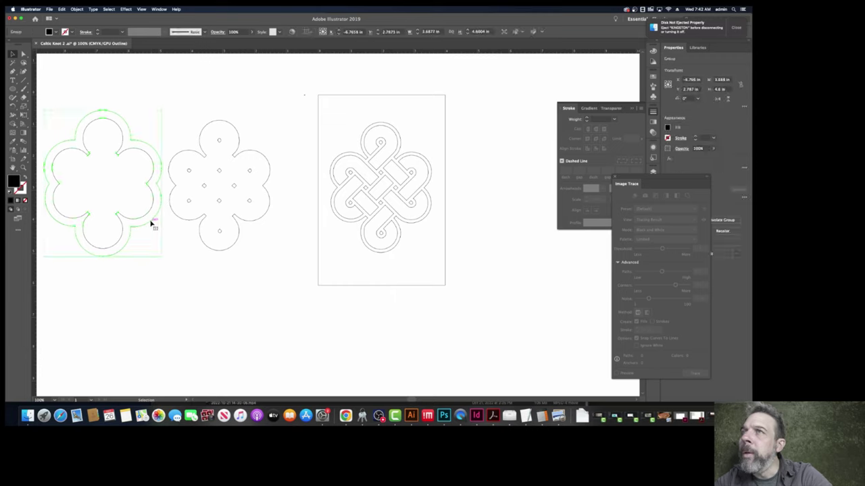
Step: Move the offset flower to the lower left and delete its inner path
{"action": "left_click_drag", "start_coordinate": [153, 225], "coordinate": [179, 316]}
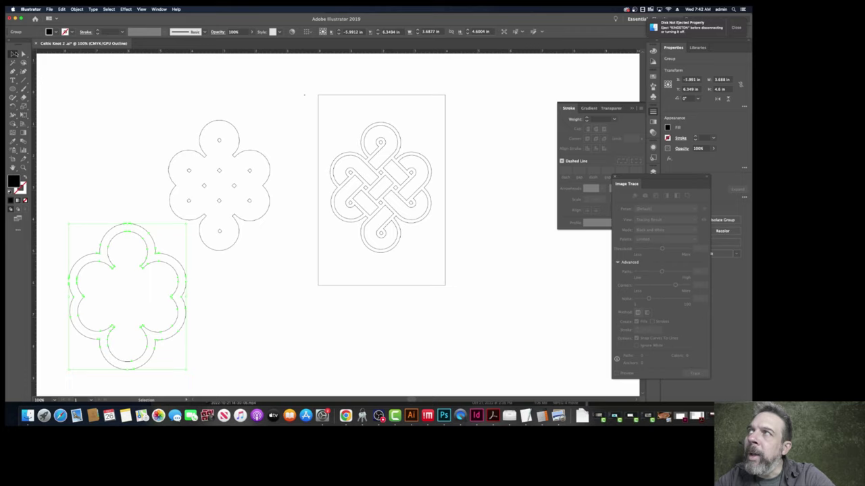
{"action": "key", "text": "a"}
{"action": "left_click", "coordinate": [135, 222]}
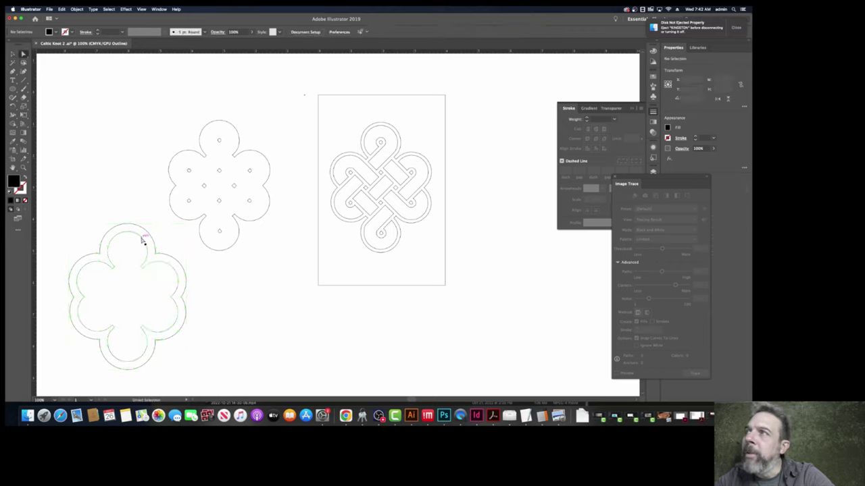
{"action": "left_click", "coordinate": [143, 241]}
{"action": "key", "text": "Delete"}
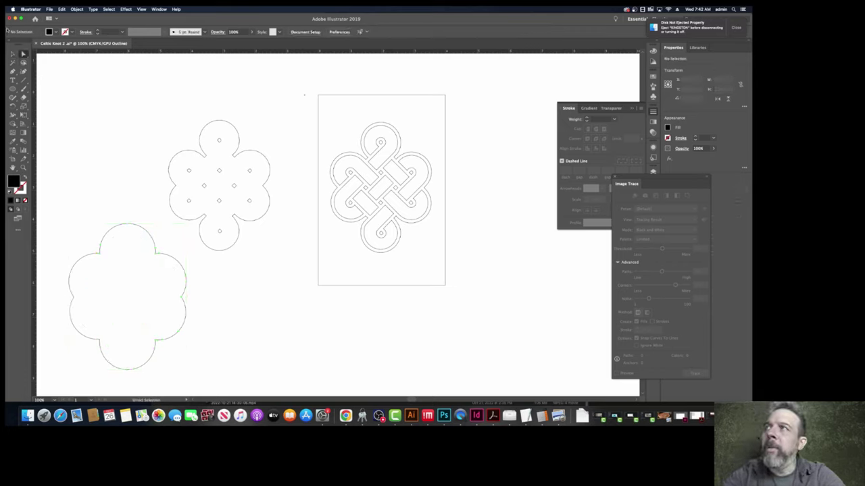
Step: Place the flower outline over the Celtic knot and deselect it
{"action": "left_click", "coordinate": [12, 53]}
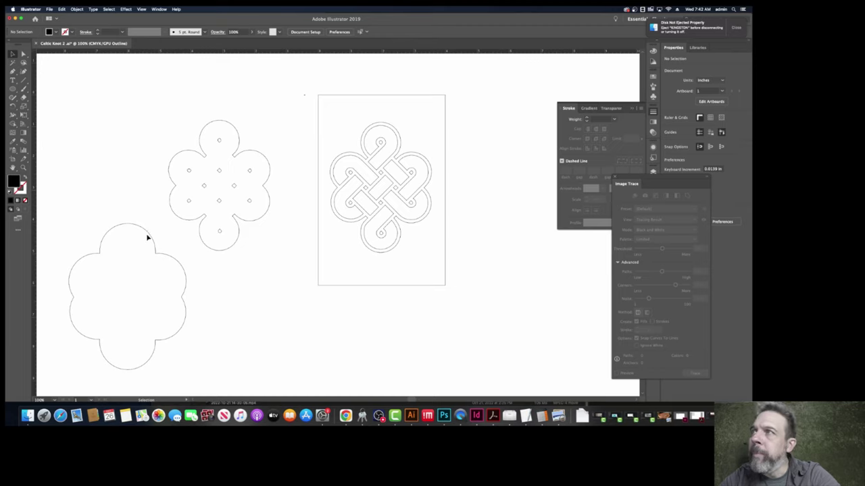
{"action": "left_click_drag", "start_coordinate": [151, 236], "coordinate": [402, 127]}
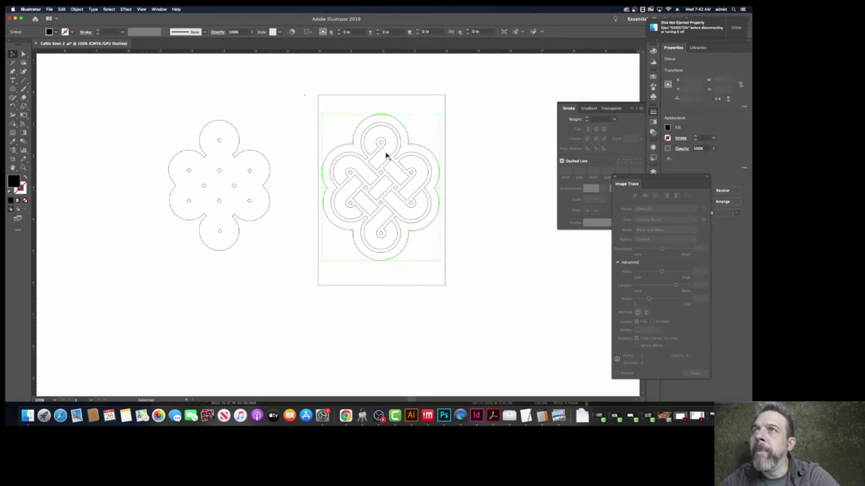
{"action": "left_click", "coordinate": [414, 273]}
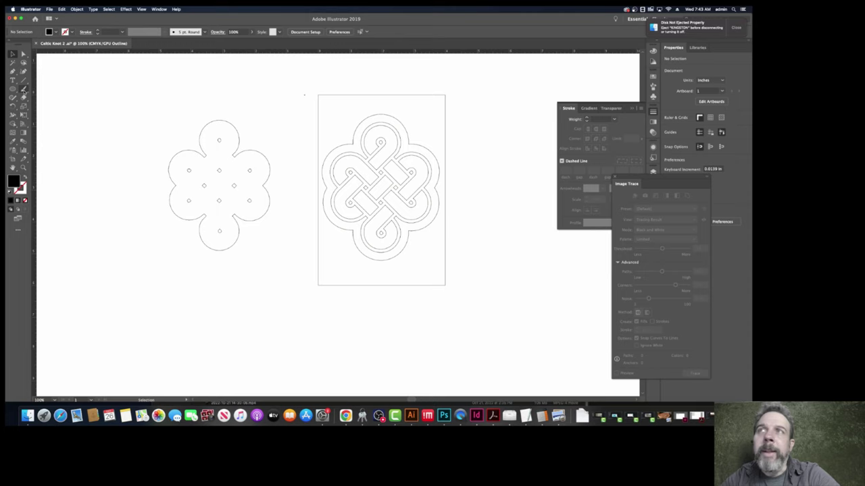
Step: Draw a small circle below the artboard and size it to 0.5 in by 0.5 in
{"action": "left_click", "coordinate": [13, 89]}
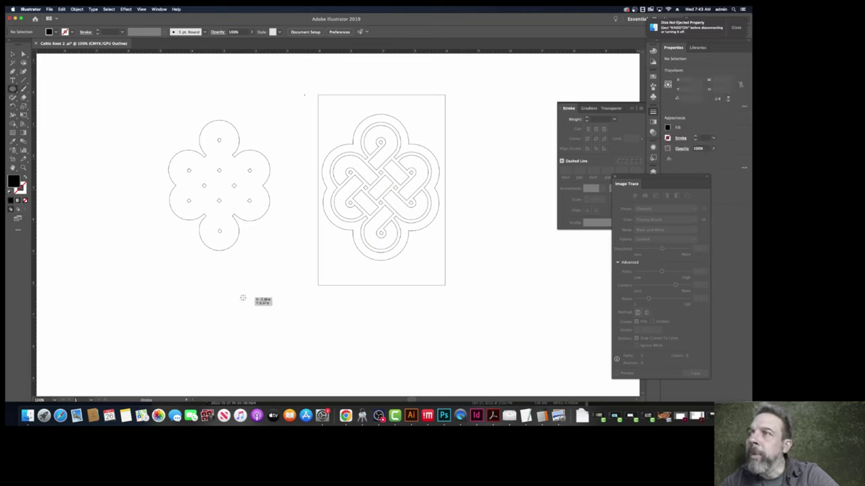
{"action": "left_click_drag", "start_coordinate": [242, 297], "coordinate": [252, 307]}
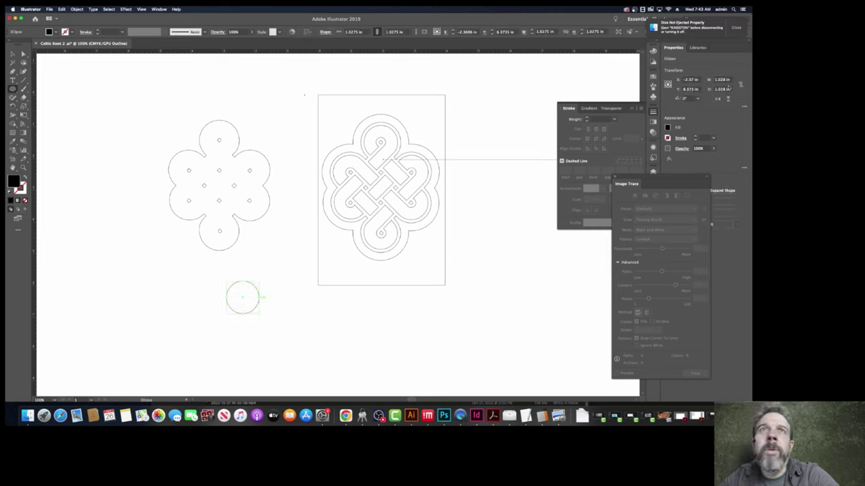
{"action": "left_click", "coordinate": [711, 80]}
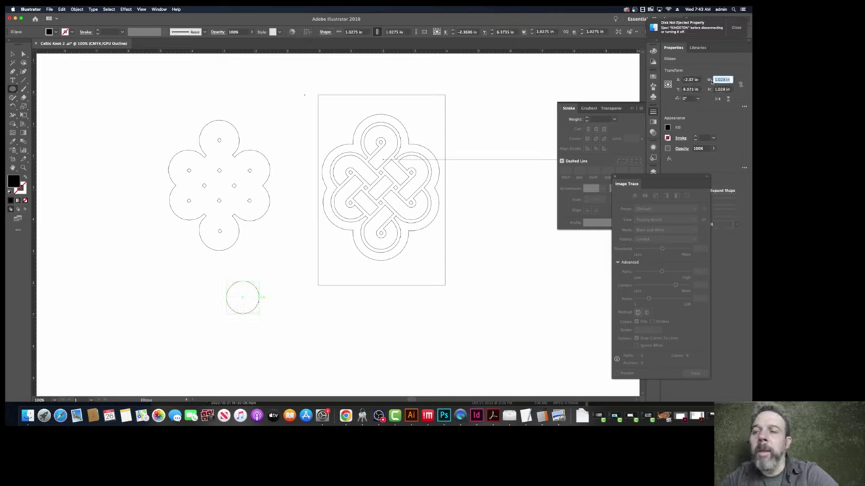
{"action": "type", "text": "1"}
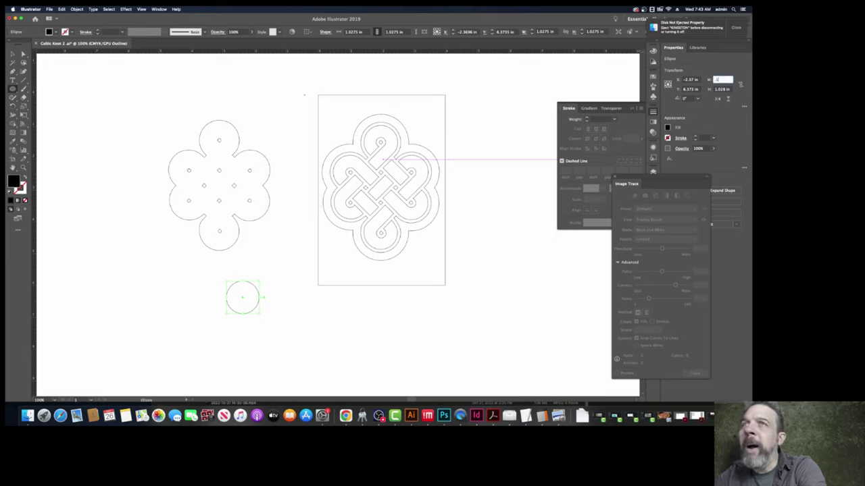
{"action": "key", "text": "Tab"}
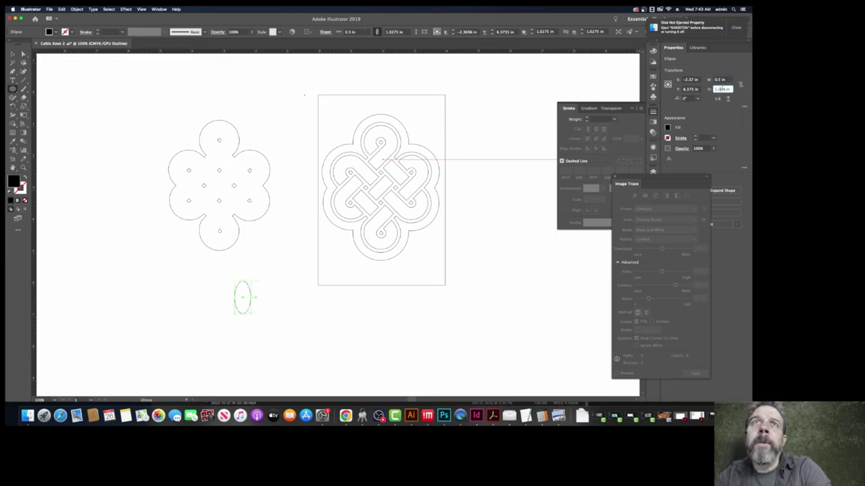
{"action": "type", "text": "1"}
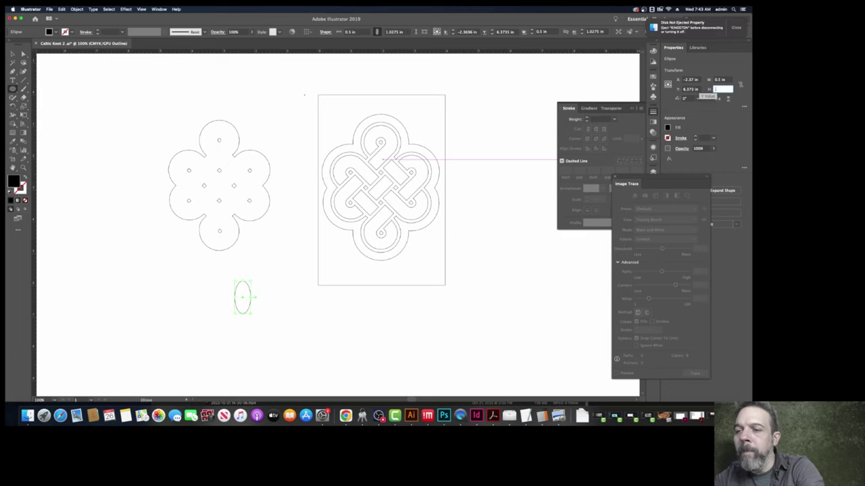
{"action": "type", "text": ".5"}
{"action": "key", "text": "Return"}
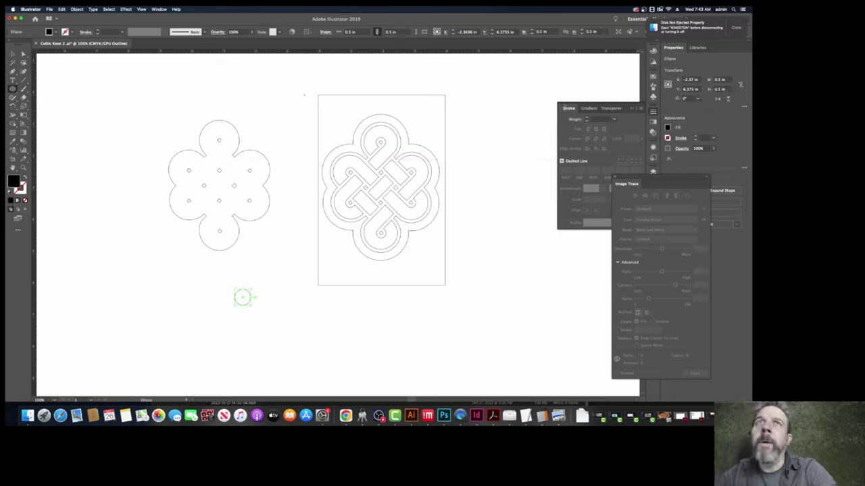
Step: Duplicate the circle to its right and resize the copy to 0.25 in by 0.25 in
{"action": "key", "text": "v"}
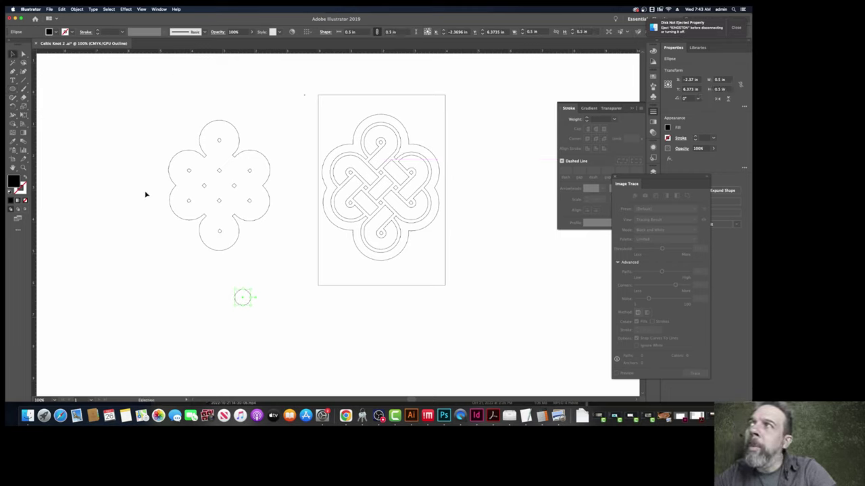
{"action": "left_click", "coordinate": [247, 309]}
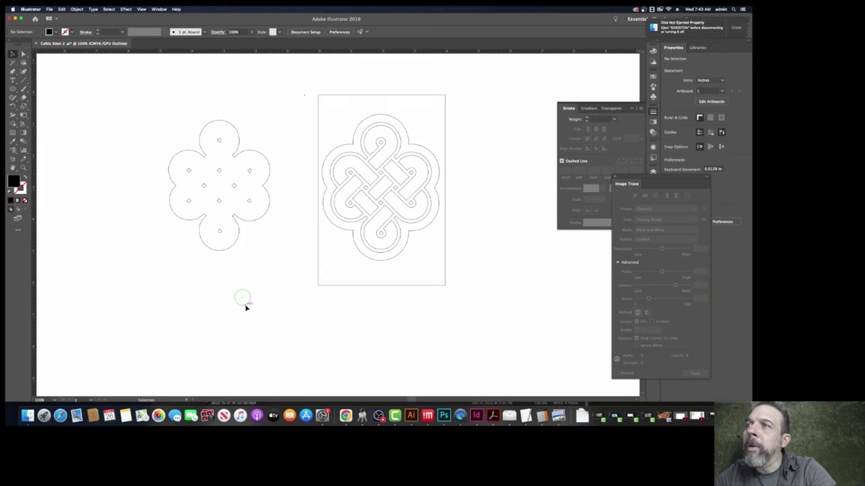
{"action": "left_click_drag", "start_coordinate": [248, 309], "coordinate": [286, 314]}
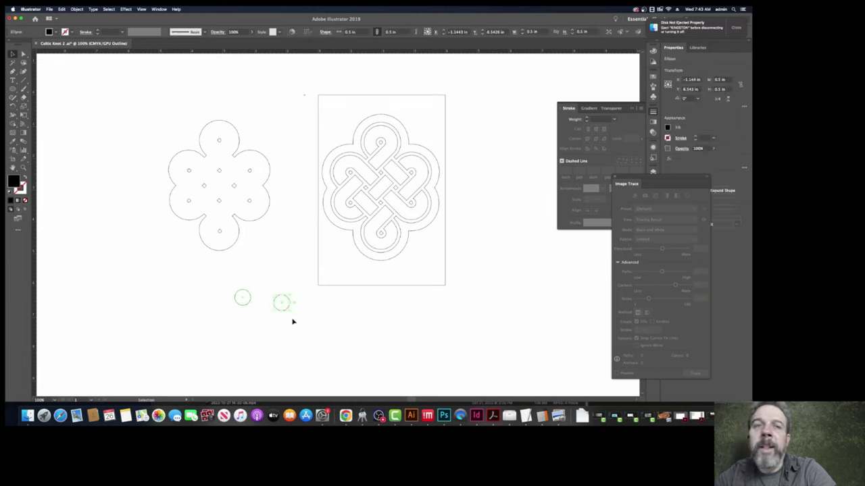
{"action": "left_click", "coordinate": [722, 79]}
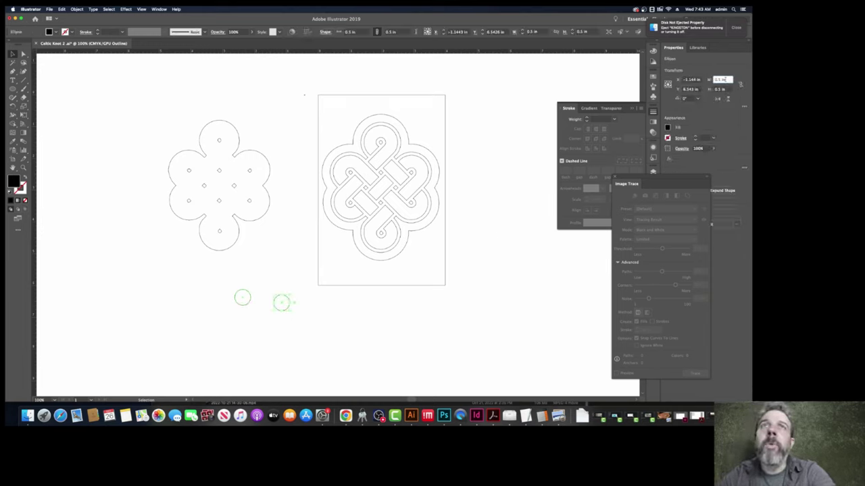
{"action": "type", "text": "1"}
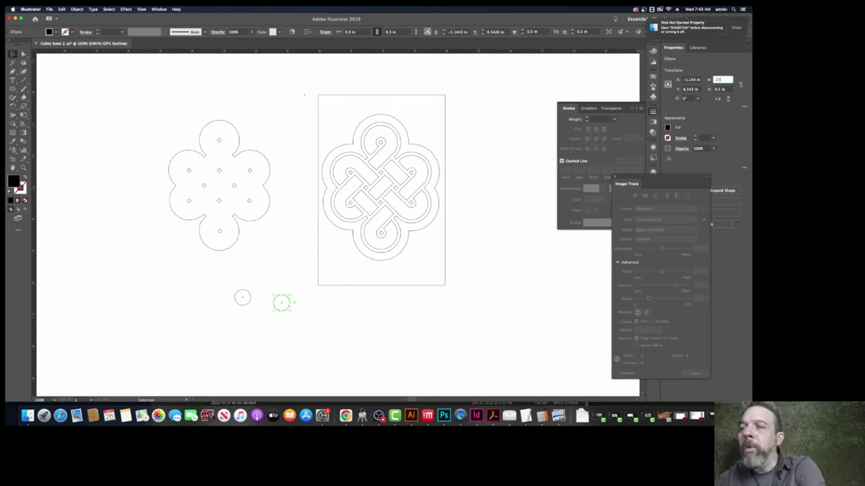
{"action": "key", "text": "Tab"}
{"action": "type", "text": "1"}
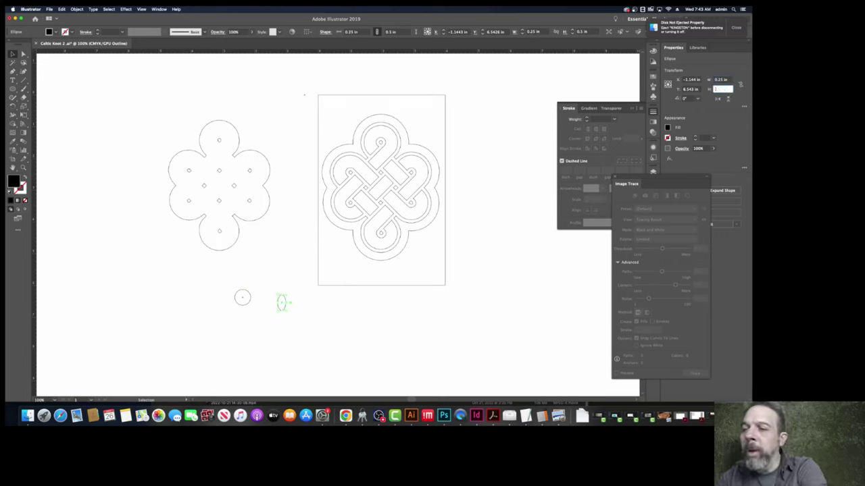
{"action": "key", "text": "Return"}
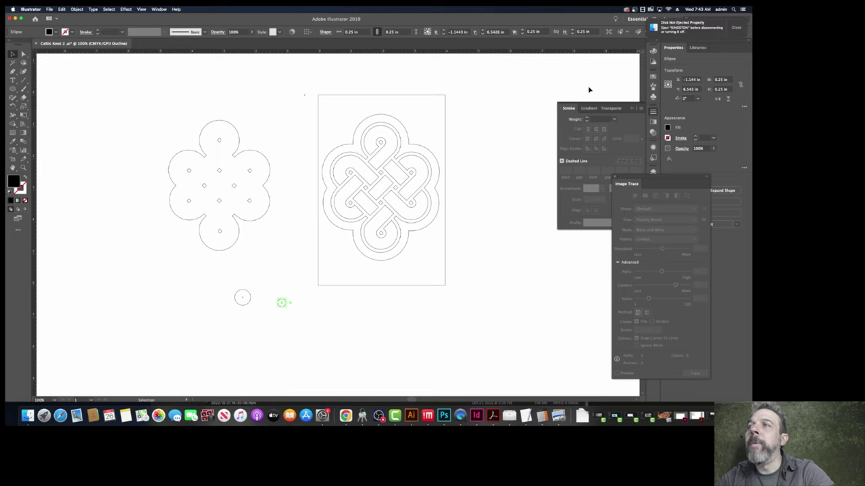
Step: Centre the 0.25 in circle inside the 0.5 in circle and select both
{"action": "left_click", "coordinate": [324, 309]}
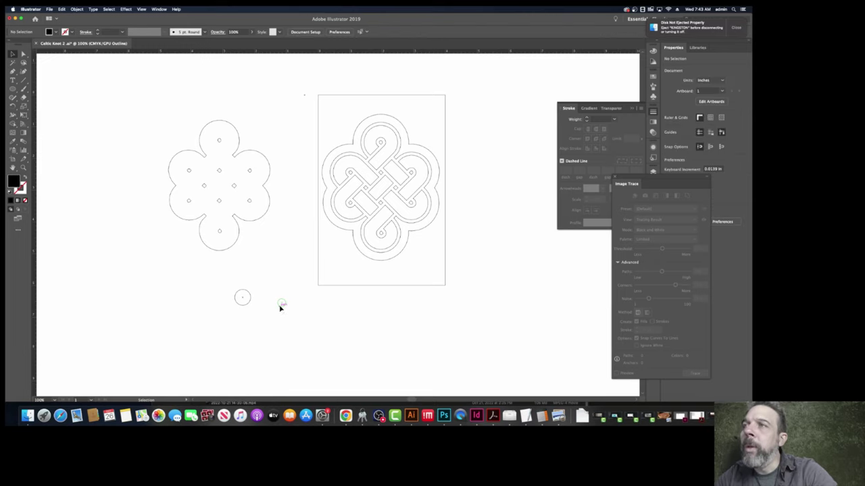
{"action": "left_click_drag", "start_coordinate": [280, 308], "coordinate": [242, 302]}
{"action": "scroll", "coordinate": [264, 301], "scroll_direction": "up", "scroll_amount": 3}
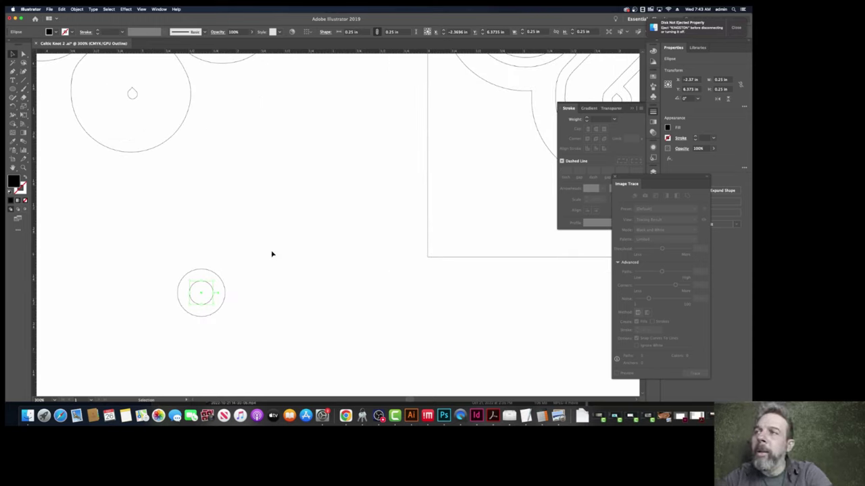
{"action": "left_click_drag", "start_coordinate": [272, 253], "coordinate": [187, 312]}
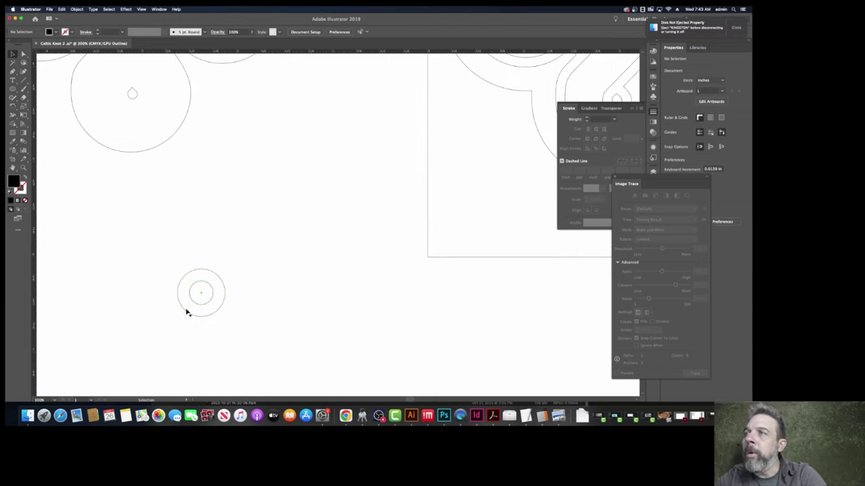
{"action": "left_click", "coordinate": [224, 285]}
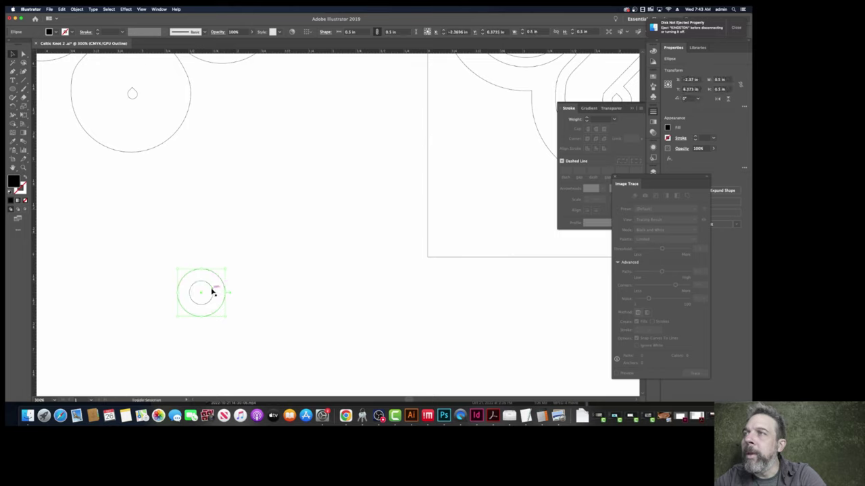
{"action": "left_click", "coordinate": [213, 291], "text": "shift"}
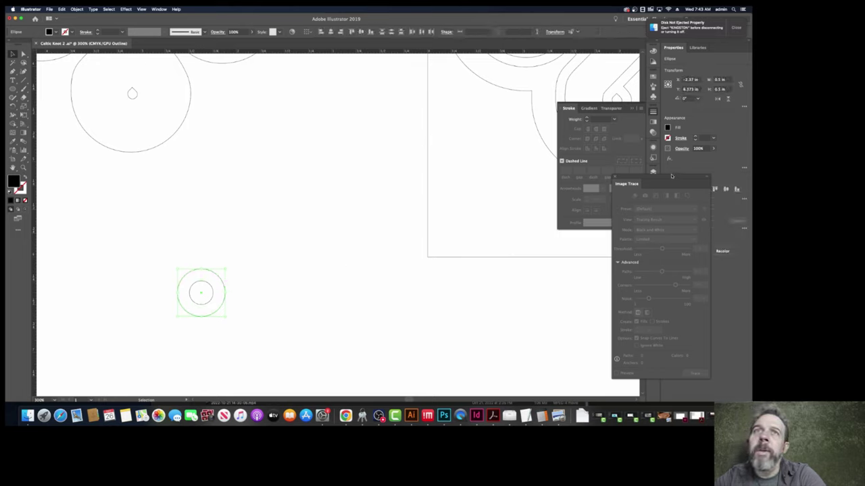
Step: Move the Image Trace panel aside and open the Pathfinder panel near the circles
{"action": "left_click_drag", "start_coordinate": [672, 176], "coordinate": [545, 212]}
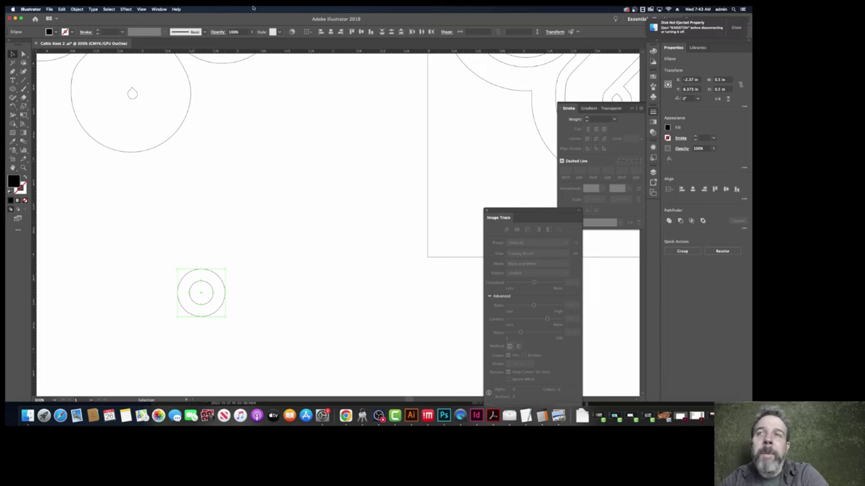
{"action": "left_click", "coordinate": [160, 10]}
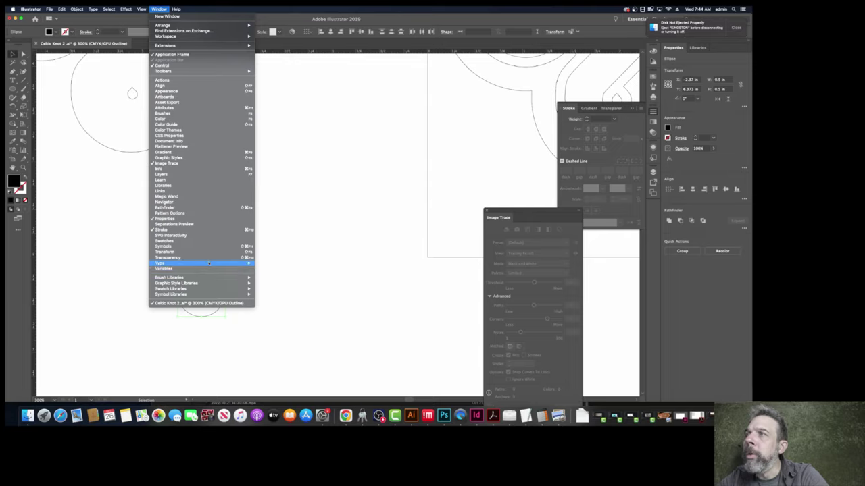
{"action": "left_click", "coordinate": [208, 208]}
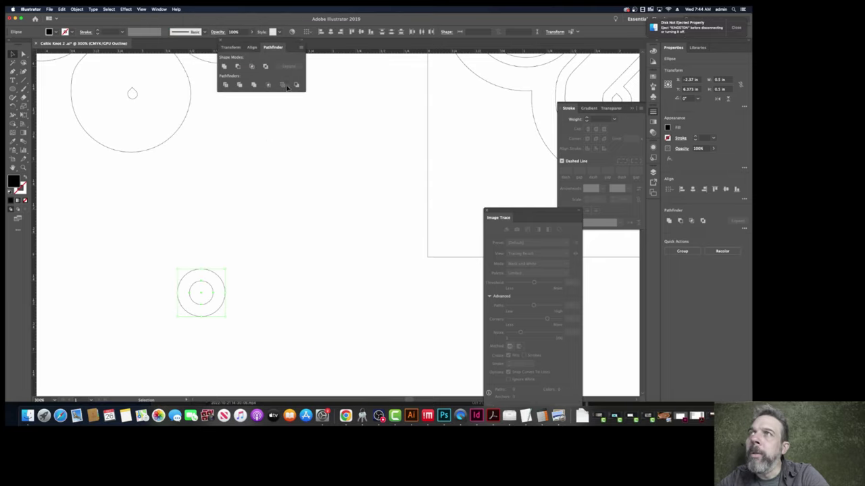
{"action": "left_click_drag", "start_coordinate": [235, 40], "coordinate": [313, 111]}
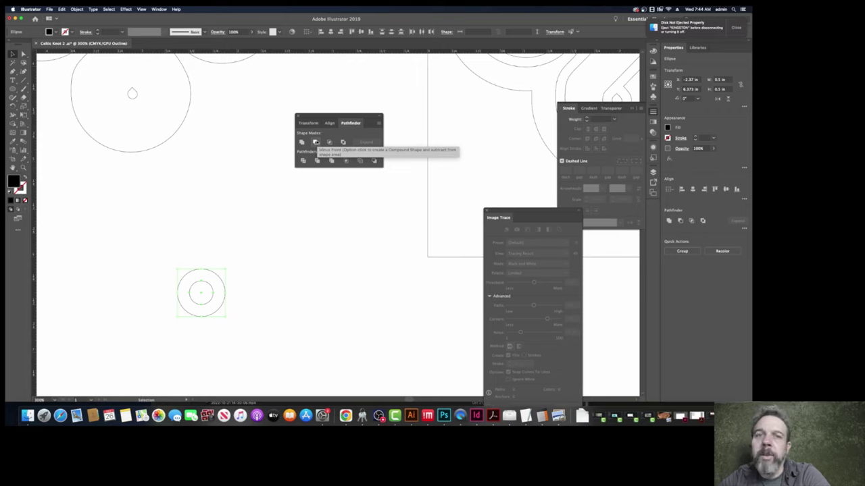
Step: Move the double circle to the top of the knot's outline and nudge it into place
{"action": "left_click", "coordinate": [261, 255]}
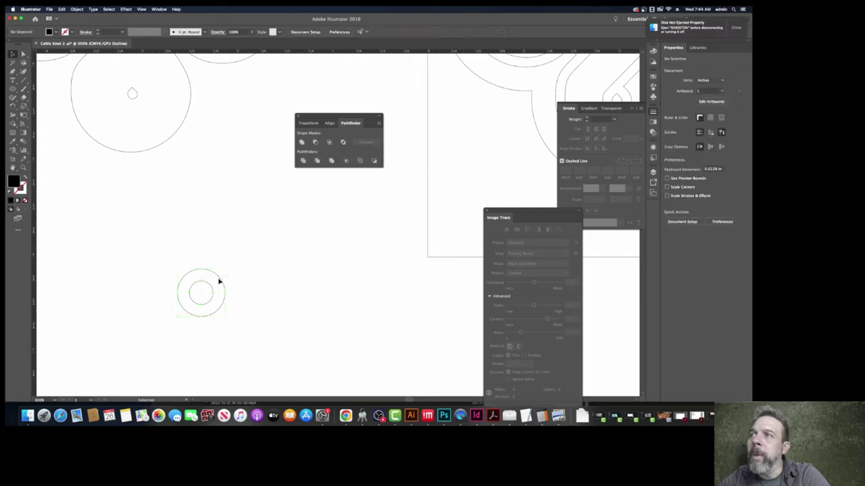
{"action": "left_click_drag", "start_coordinate": [218, 281], "coordinate": [360, 251]}
{"action": "key", "text": "super+minus"}
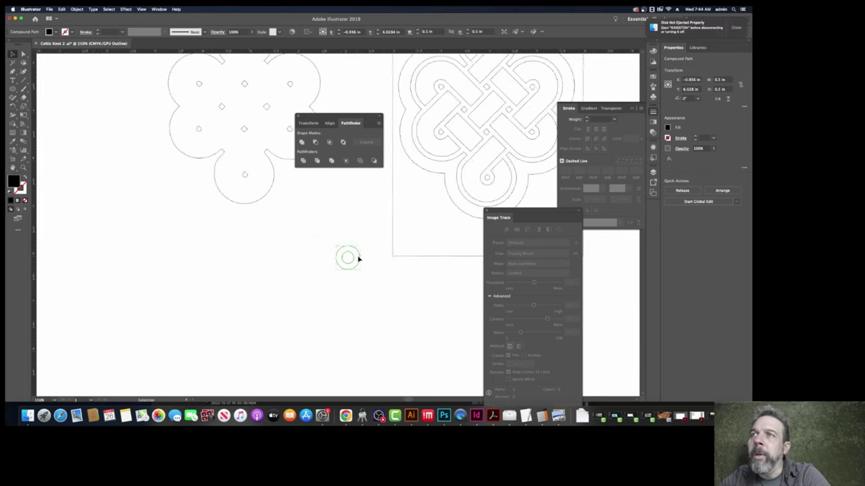
{"action": "key", "text": "super+minus"}
{"action": "key", "text": "super+minus"}
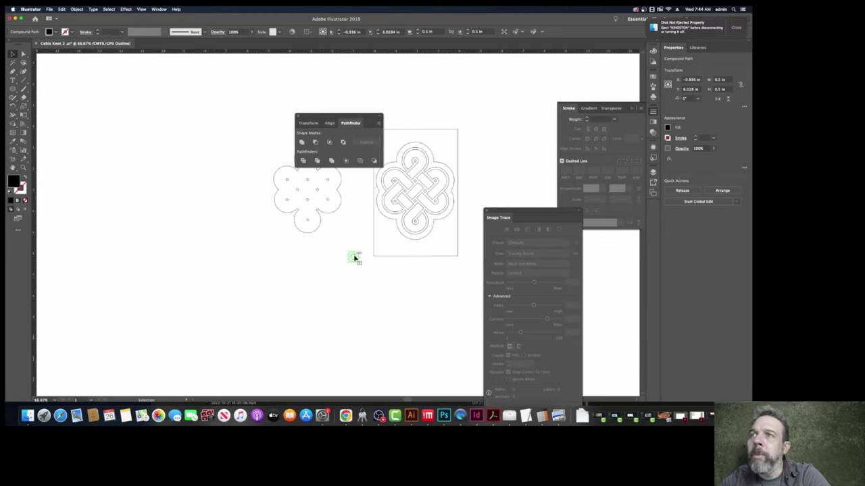
{"action": "left_click_drag", "start_coordinate": [354, 258], "coordinate": [414, 135]}
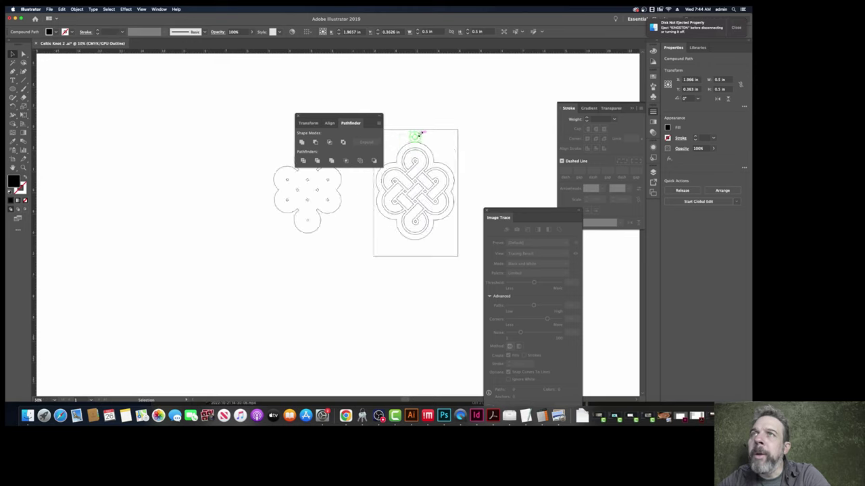
{"action": "key", "text": "super+plus"}
{"action": "key", "text": "super+plus"}
{"action": "key", "text": "super+plus"}
{"action": "key", "text": "super+plus"}
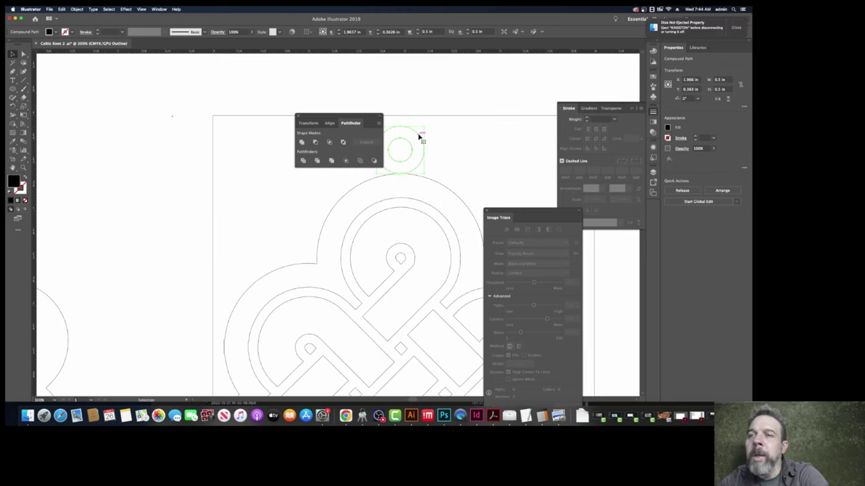
{"action": "key", "text": "Down"}
{"action": "key", "text": "Down"}
{"action": "key", "text": "Down"}
{"action": "key", "text": "Down"}
{"action": "key", "text": "Down"}
{"action": "key", "text": "Down"}
{"action": "key", "text": "Down"}
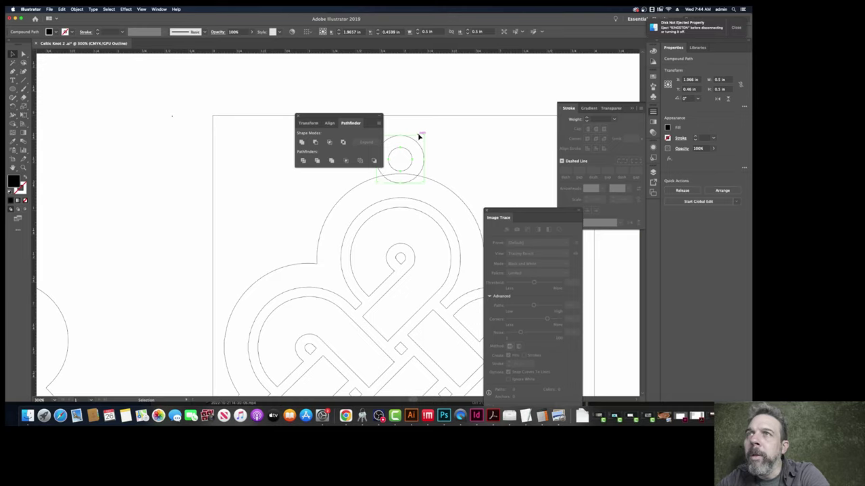
{"action": "key", "text": "Down"}
{"action": "key", "text": "Down"}
{"action": "key", "text": "Up"}
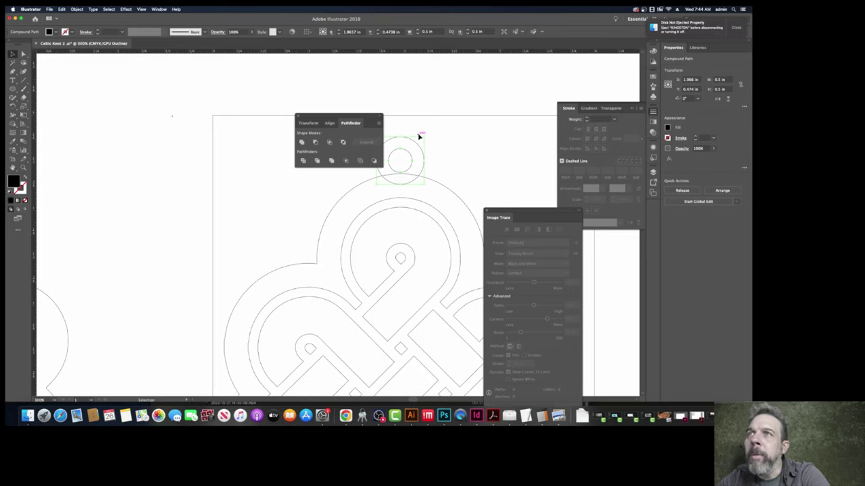
{"action": "key", "text": "super+minus"}
{"action": "key", "text": "super+minus"}
{"action": "key", "text": "super+minus"}
{"action": "key", "text": "super+minus"}
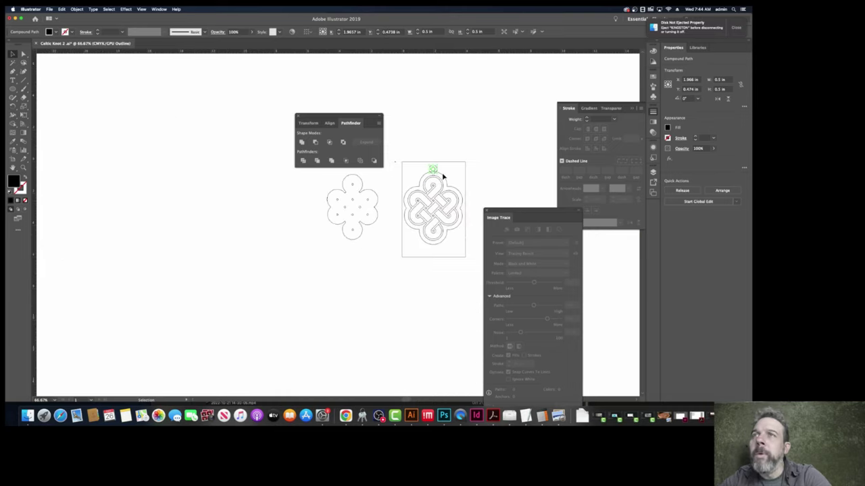
{"action": "scroll", "coordinate": [444, 177], "scroll_direction": "up", "scroll_amount": 3}
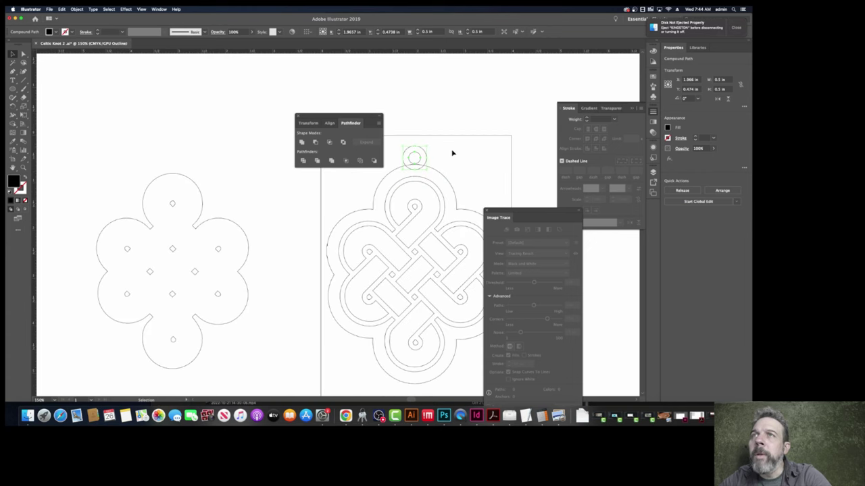
{"action": "left_click", "coordinate": [453, 153]}
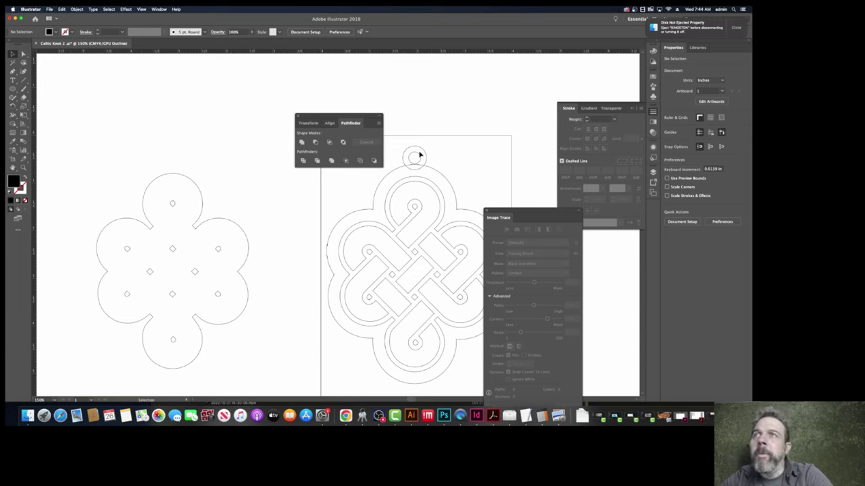
Step: Place a vertical guide on the knot's centre line through the top circle
{"action": "left_click", "coordinate": [419, 156]}
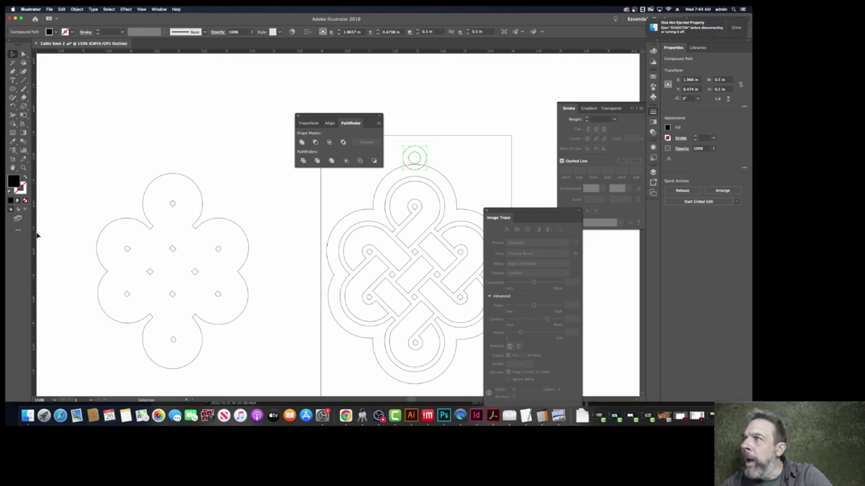
{"action": "left_click", "coordinate": [415, 232]}
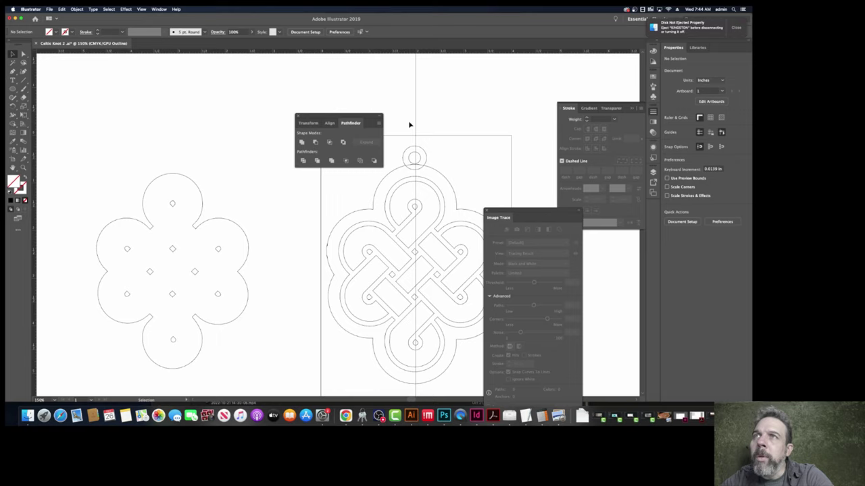
{"action": "left_click_drag", "start_coordinate": [416, 127], "coordinate": [417, 129]}
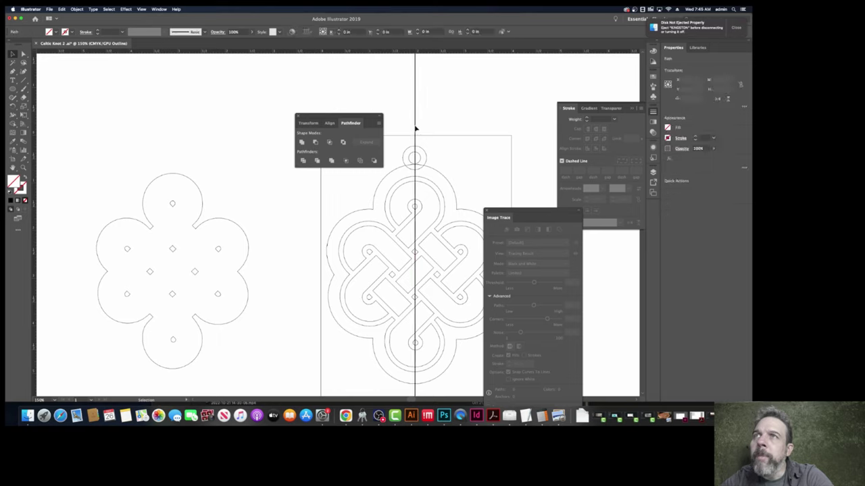
Step: Unite the top circle with the knot's outer outline in Pathfinder to form the hanging loop
{"action": "left_click", "coordinate": [408, 259]}
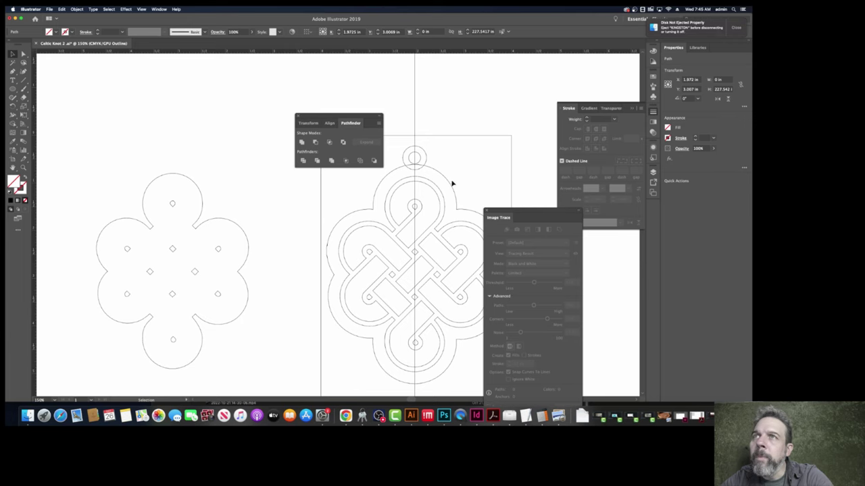
{"action": "left_click", "coordinate": [448, 179]}
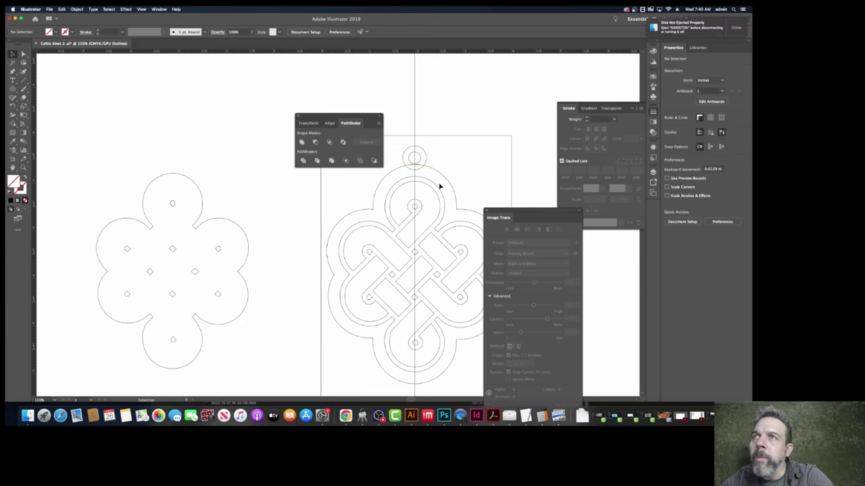
{"action": "scroll", "coordinate": [439, 186], "scroll_direction": "down", "scroll_amount": 2}
{"action": "scroll", "coordinate": [439, 186], "scroll_direction": "up", "scroll_amount": 3}
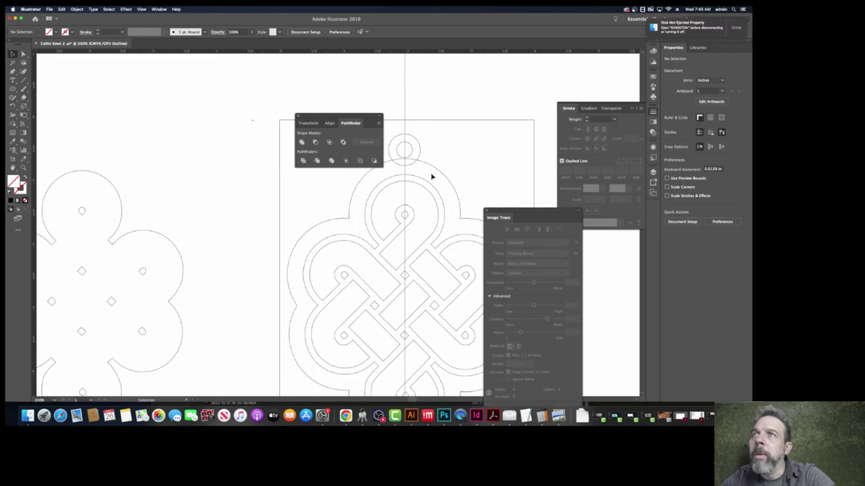
{"action": "left_click", "coordinate": [418, 155]}
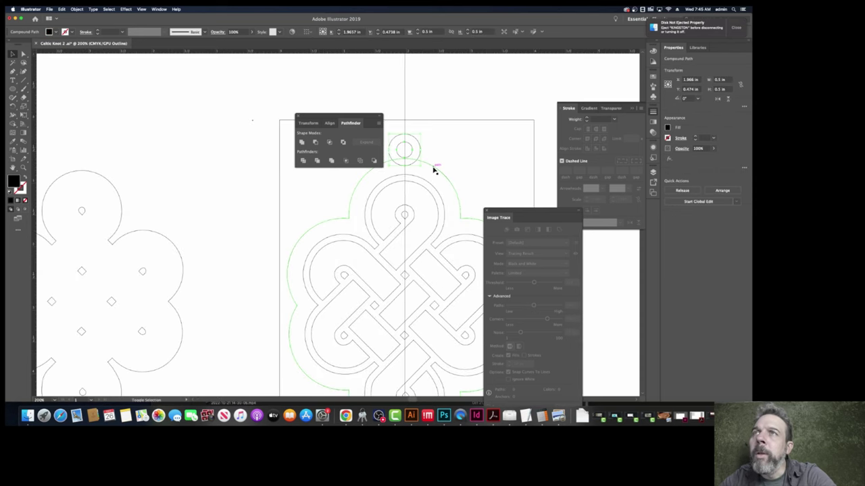
{"action": "left_click", "coordinate": [434, 168], "text": "shift"}
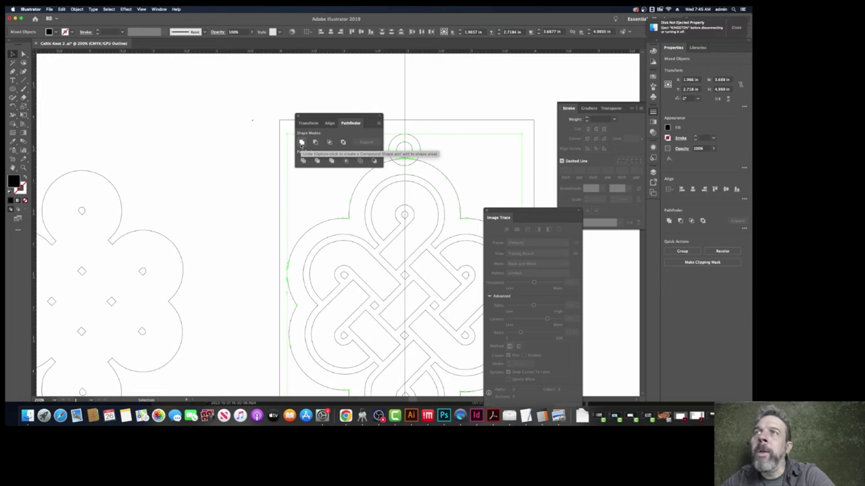
{"action": "left_click", "coordinate": [301, 143]}
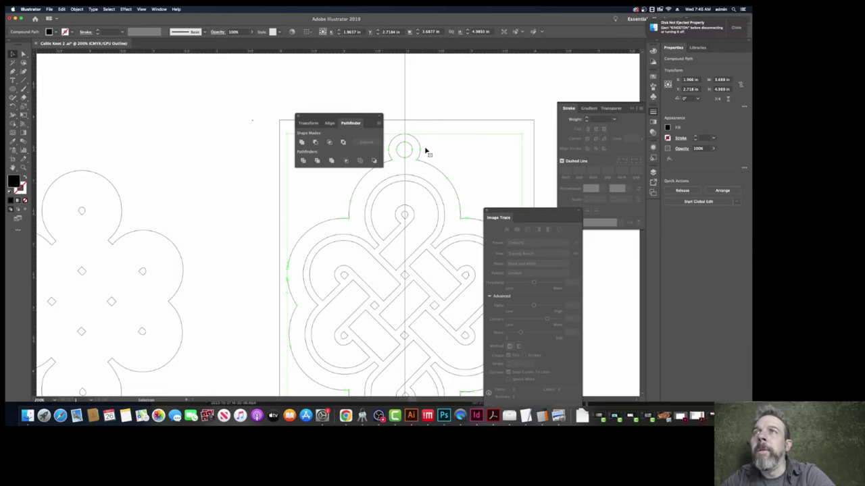
{"action": "left_click", "coordinate": [450, 183]}
{"action": "key", "text": "super+minus"}
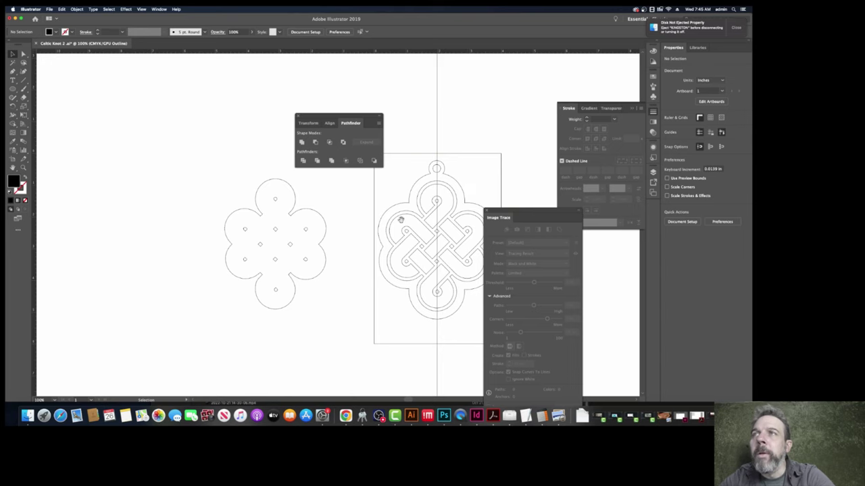
Step: Delete the leftover flower outline with the Direct Selection tool, keeping its small holes
{"action": "left_click_drag", "start_coordinate": [399, 218], "coordinate": [257, 237]}
{"action": "scroll", "coordinate": [267, 235], "scroll_direction": "up", "scroll_amount": 3}
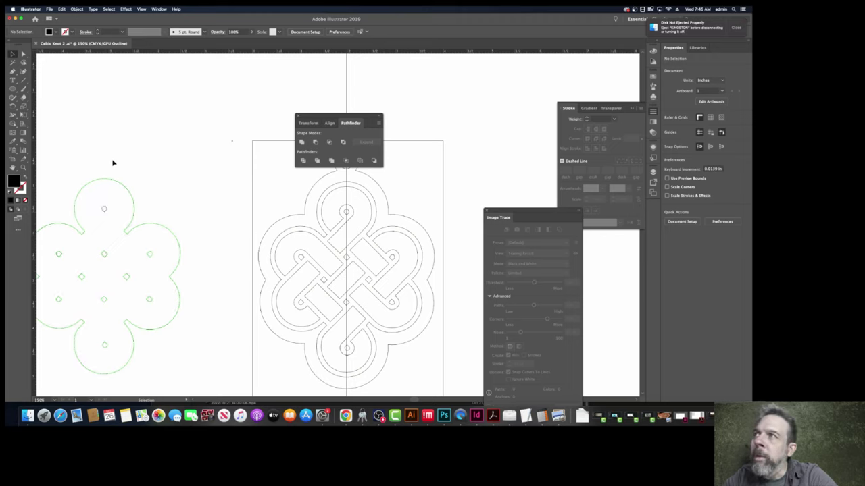
{"action": "left_click", "coordinate": [23, 54]}
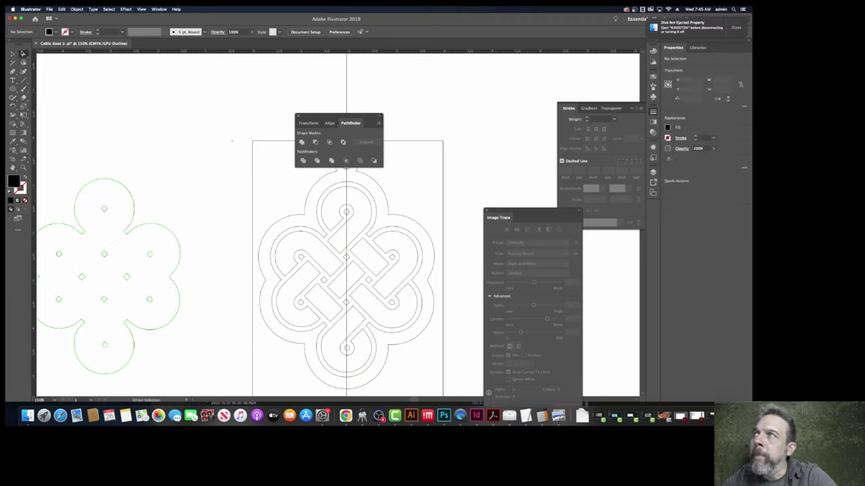
{"action": "left_click", "coordinate": [122, 188]}
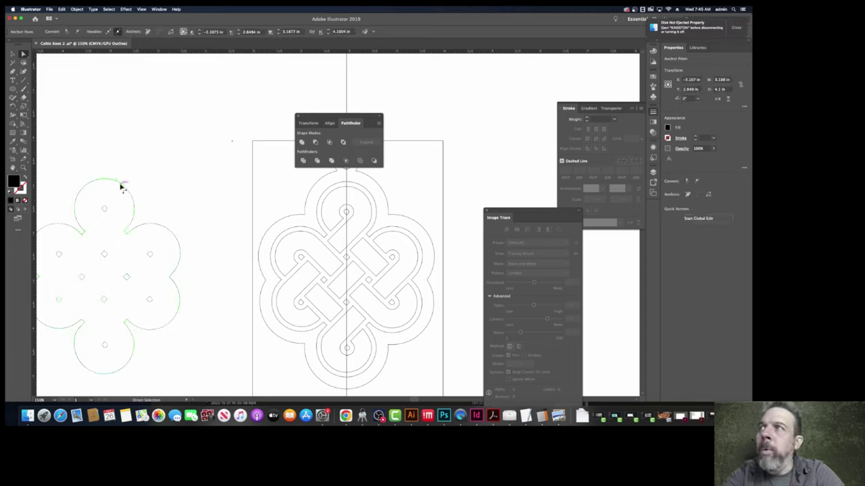
{"action": "key", "text": "Delete"}
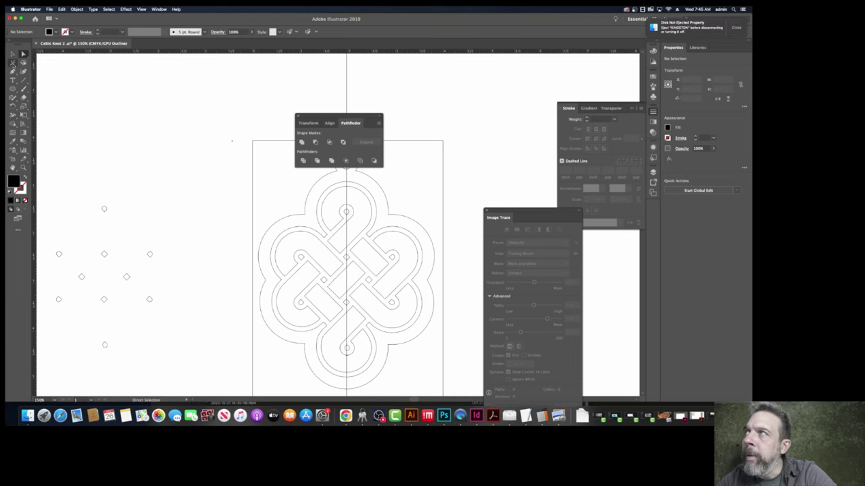
{"action": "left_click", "coordinate": [12, 54]}
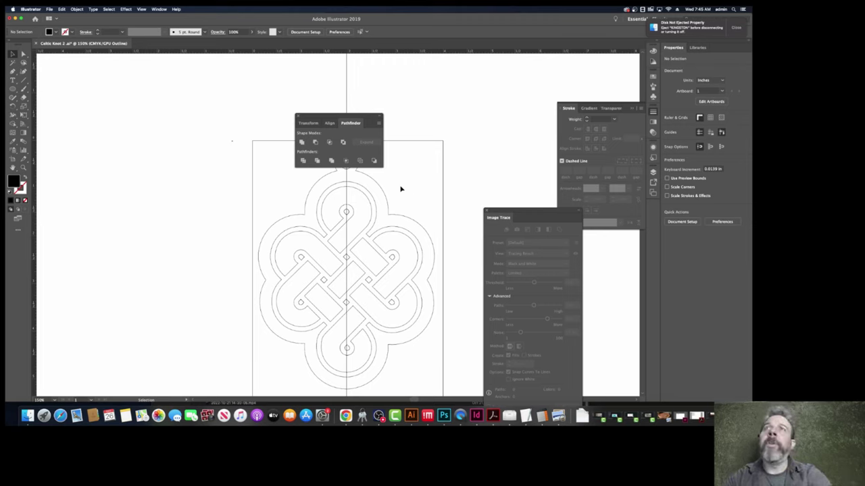
Step: Add a second layer, naming the artwork layer Cut and the new top layer Raster
{"action": "left_click", "coordinate": [157, 9]}
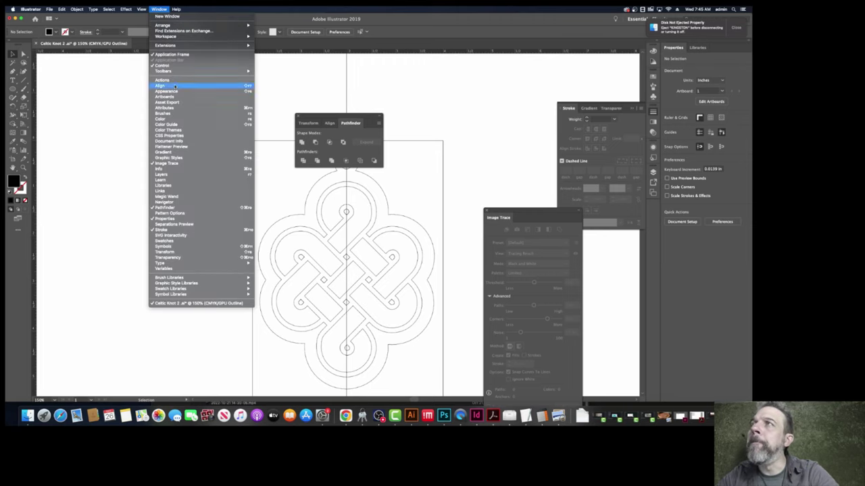
{"action": "left_click", "coordinate": [201, 174]}
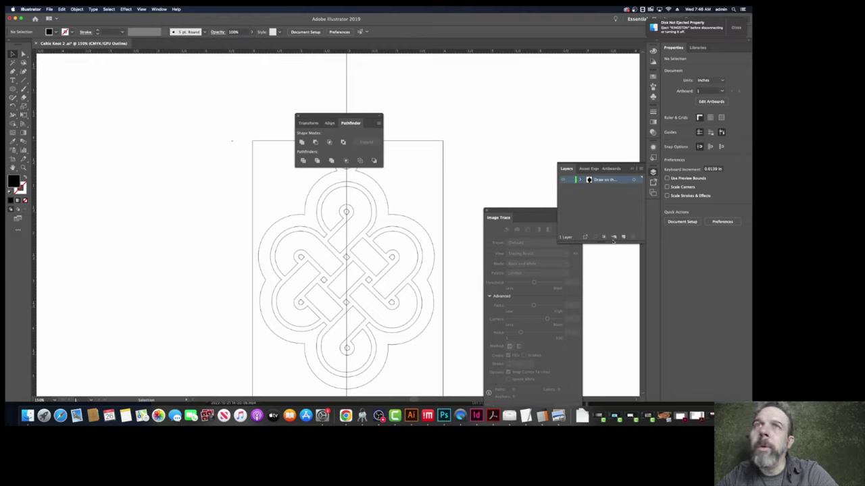
{"action": "left_click", "coordinate": [623, 238]}
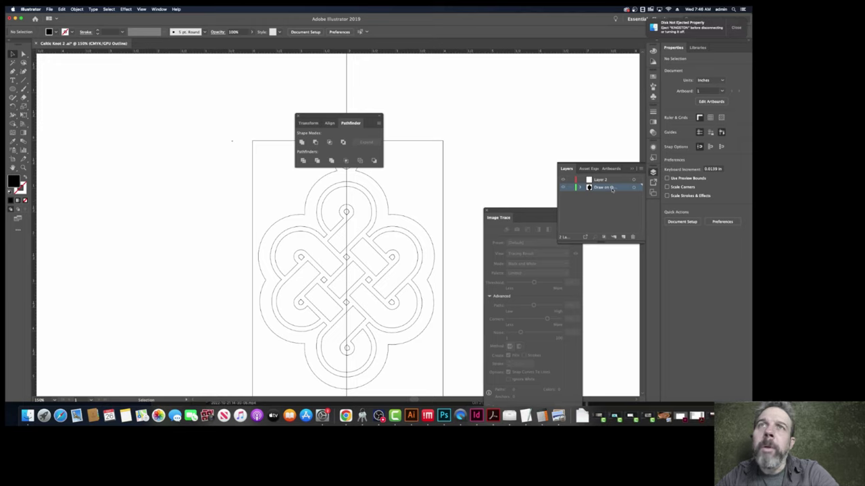
{"action": "double_click", "coordinate": [612, 189]}
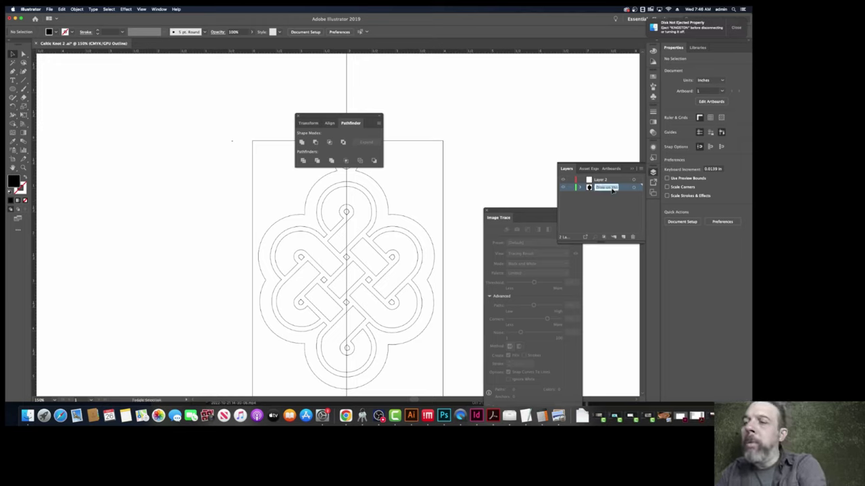
{"action": "type", "text": "Colo"}
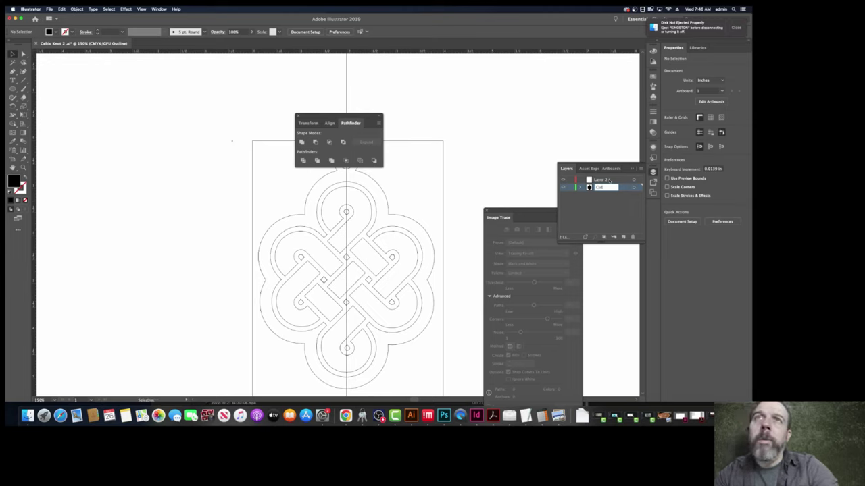
{"action": "double_click", "coordinate": [601, 180]}
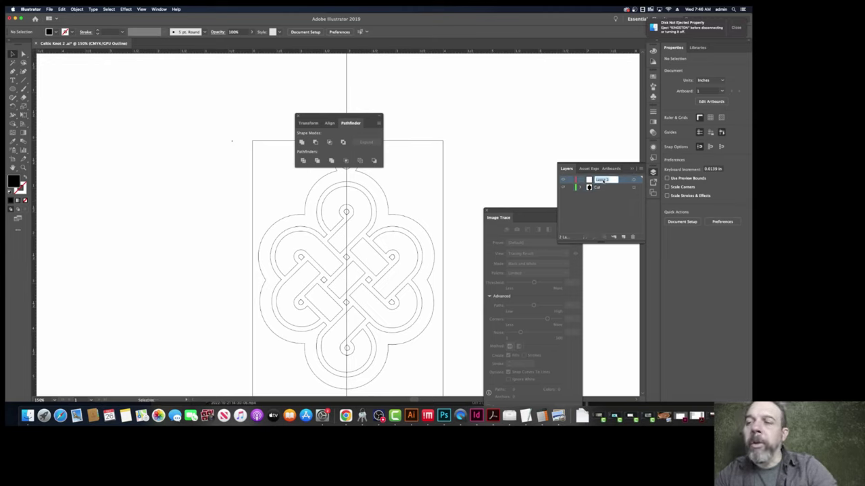
{"action": "type", "text": "Et"}
{"action": "type", "text": "ster"}
{"action": "key", "text": "Return"}
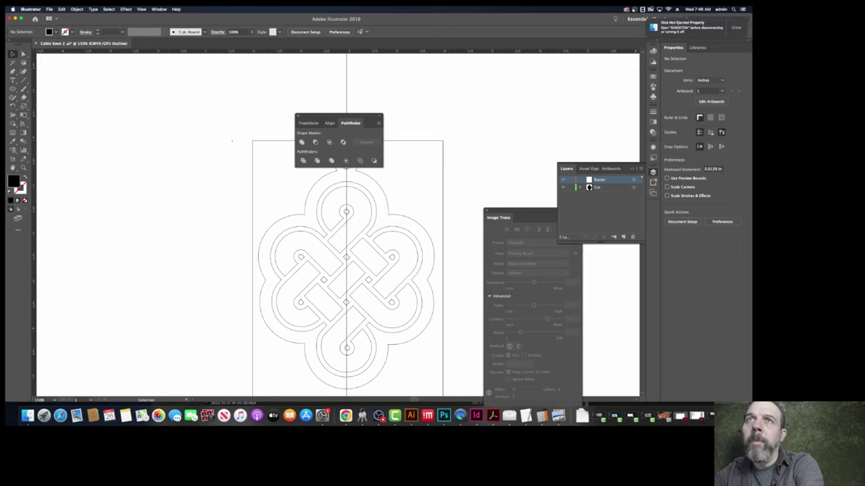
Step: Select the Cut layer's artwork and switch the display to Outline view
{"action": "left_click", "coordinate": [362, 233]}
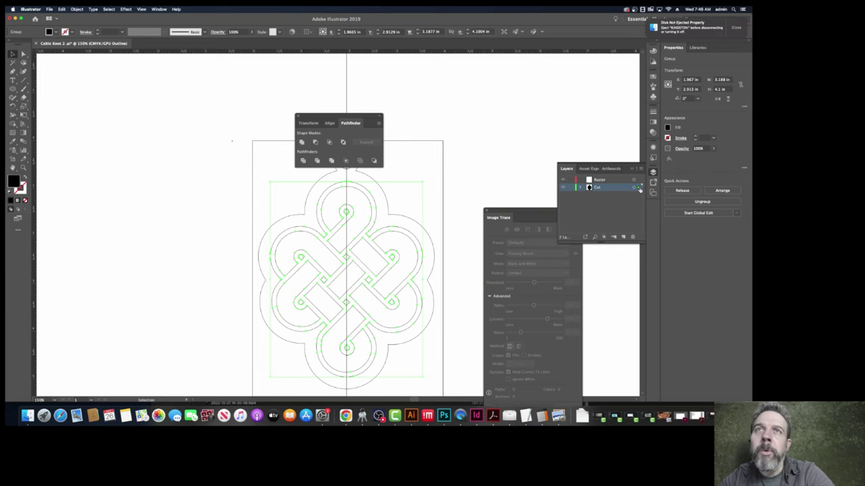
{"action": "left_click", "coordinate": [640, 188]}
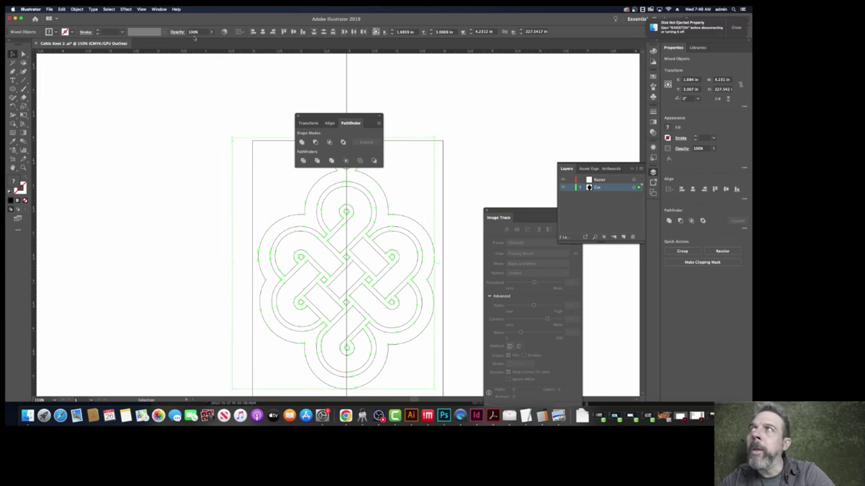
{"action": "left_click", "coordinate": [163, 9]}
{"action": "left_click", "coordinate": [169, 23]}
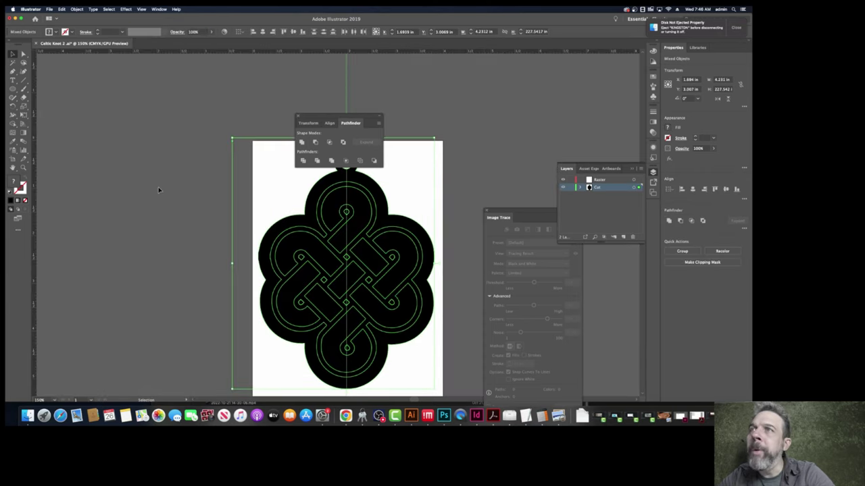
{"action": "left_click", "coordinate": [160, 189]}
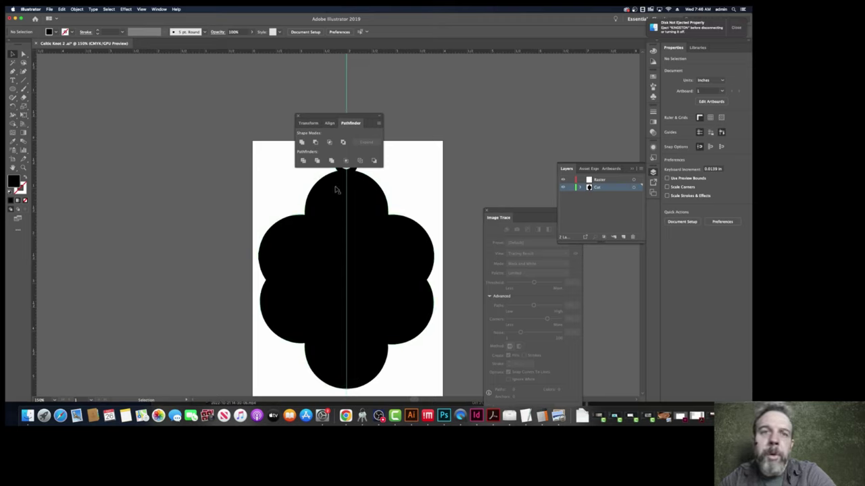
{"action": "left_click", "coordinate": [141, 9]}
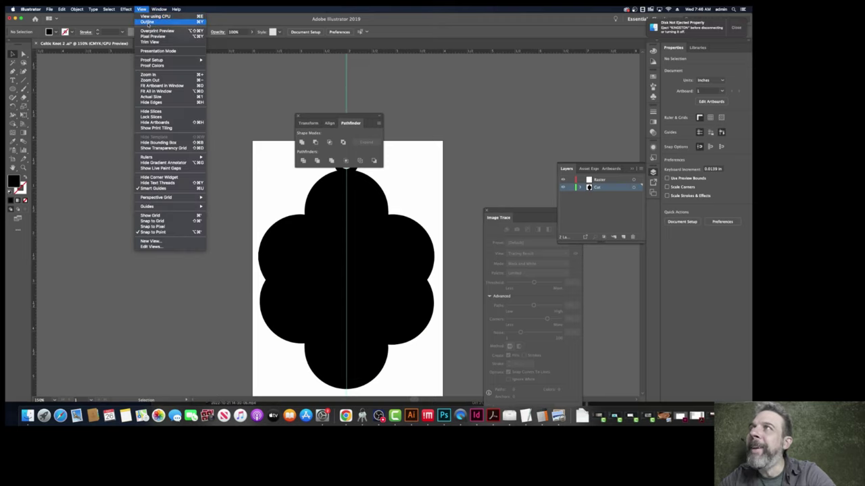
{"action": "left_click", "coordinate": [165, 18]}
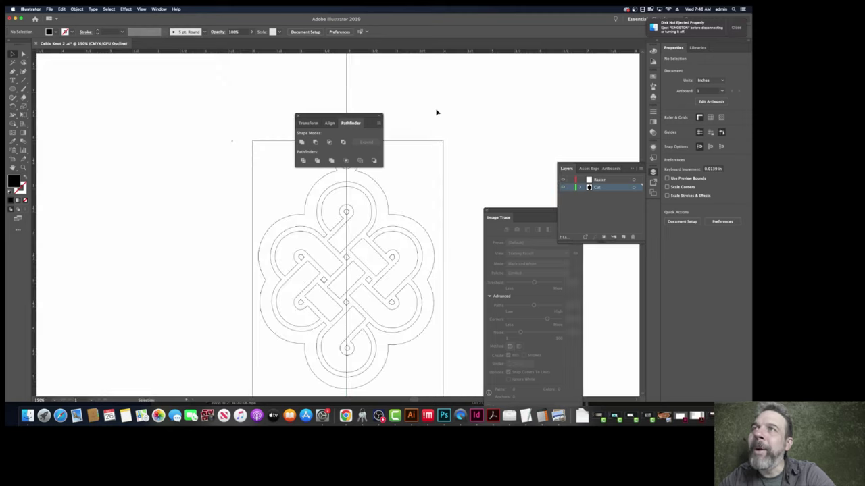
Step: Move the inner knot group onto the Raster layer and drag the Pathfinder panel aside
{"action": "left_click", "coordinate": [367, 197]}
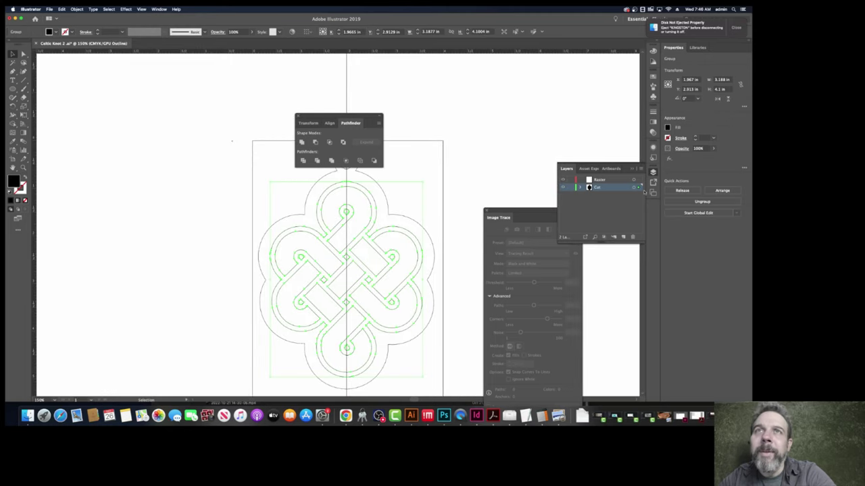
{"action": "left_click_drag", "start_coordinate": [639, 184], "coordinate": [639, 180]}
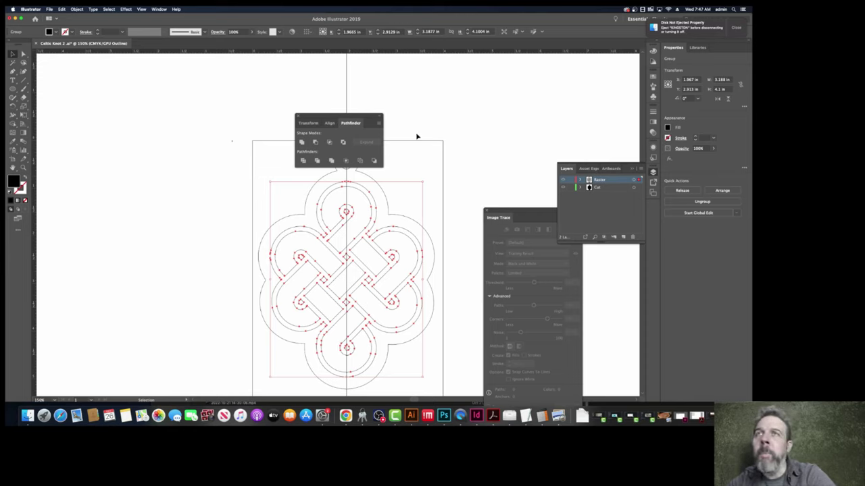
{"action": "left_click_drag", "start_coordinate": [353, 117], "coordinate": [188, 122]}
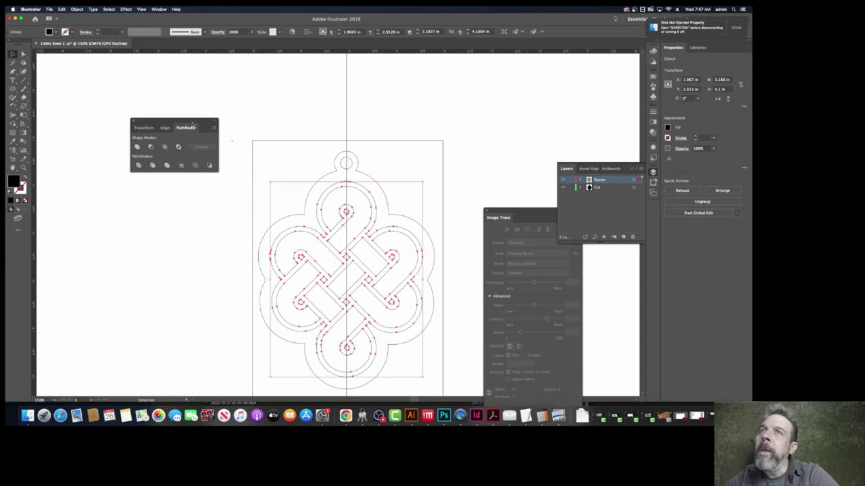
Step: Hide the Raster layer, make Cut active, return to Preview and select all its shapes
{"action": "left_click", "coordinate": [562, 181]}
{"action": "left_click", "coordinate": [597, 192]}
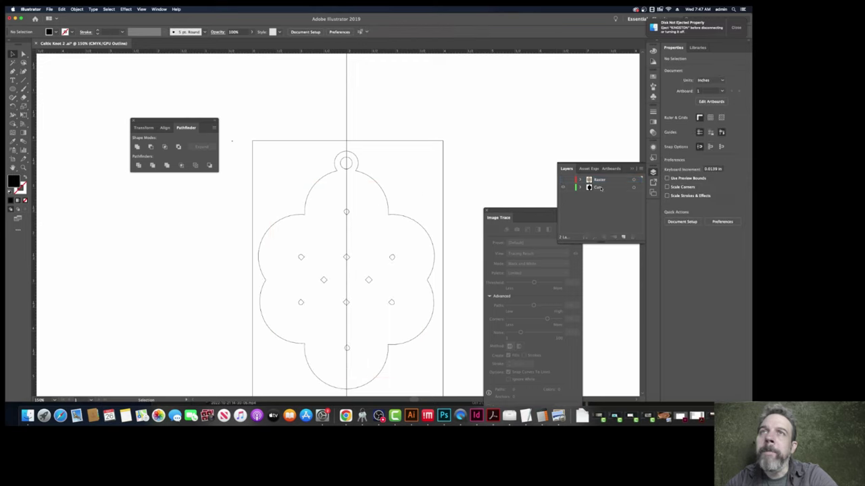
{"action": "left_click", "coordinate": [600, 188]}
{"action": "left_click", "coordinate": [142, 9]}
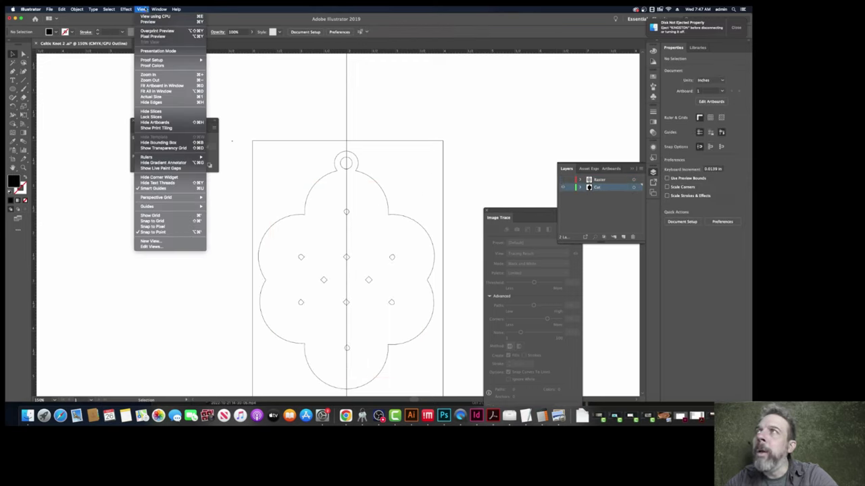
{"action": "left_click", "coordinate": [147, 22]}
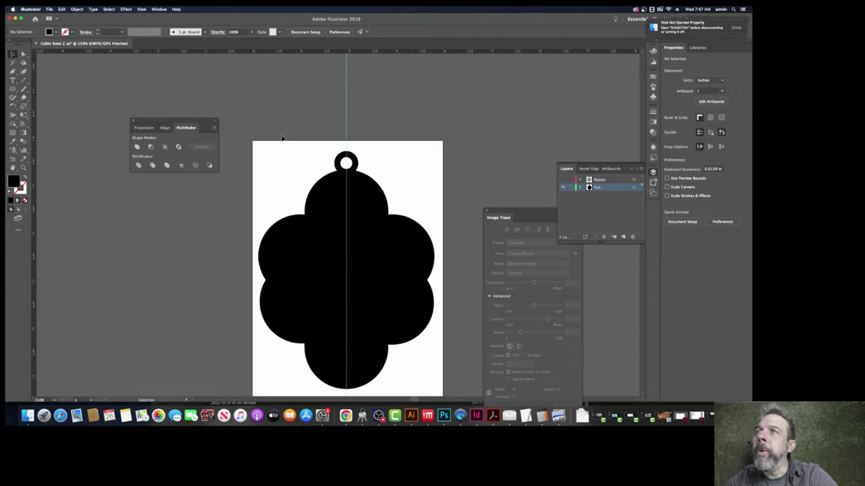
{"action": "scroll", "coordinate": [284, 159], "scroll_direction": "down", "scroll_amount": 1}
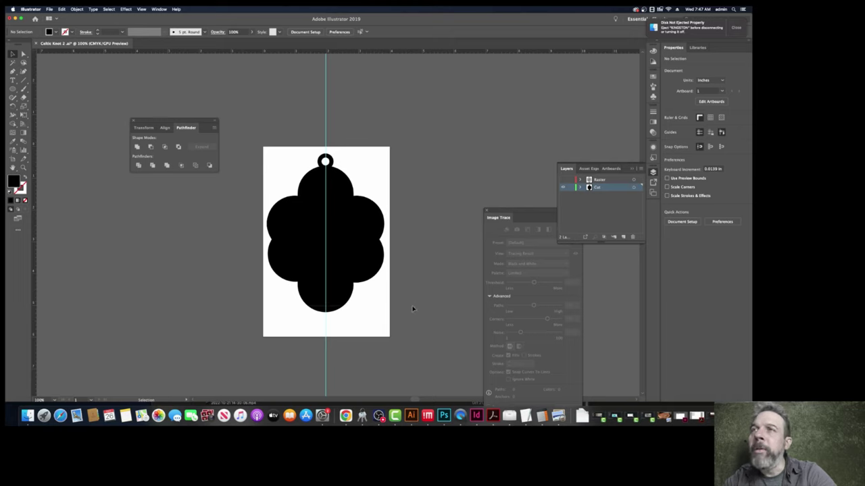
{"action": "key", "text": "super+a"}
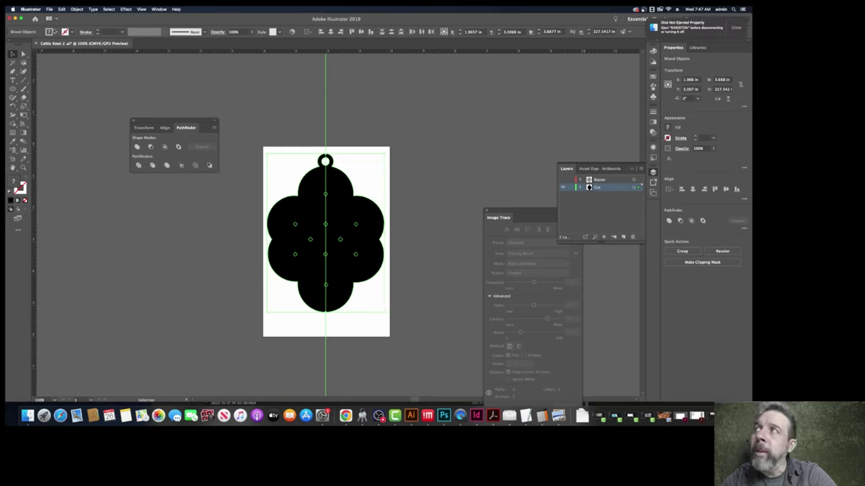
Step: Set the pendant shapes' fill to None and their stroke to black
{"action": "left_click", "coordinate": [55, 32]}
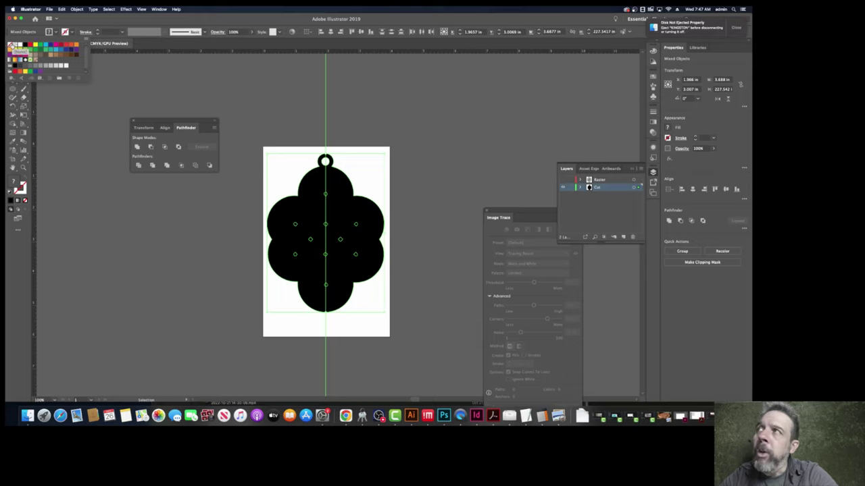
{"action": "left_click", "coordinate": [11, 45]}
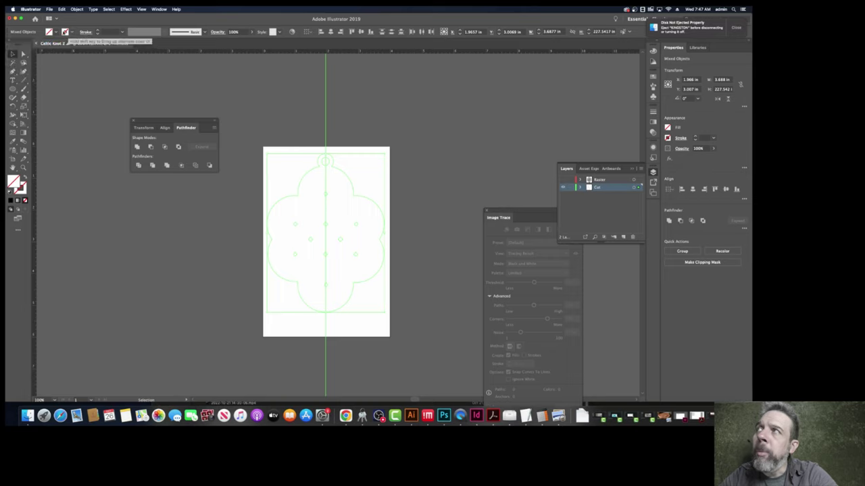
{"action": "left_click", "coordinate": [65, 32]}
{"action": "left_click", "coordinate": [61, 64]}
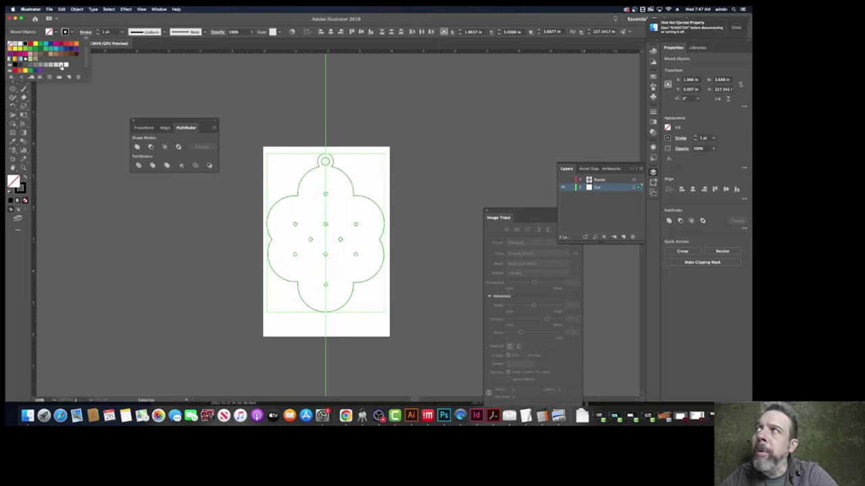
Step: Select all Cut shapes and set the stroke weight to 0.072 pt
{"action": "left_click", "coordinate": [241, 118]}
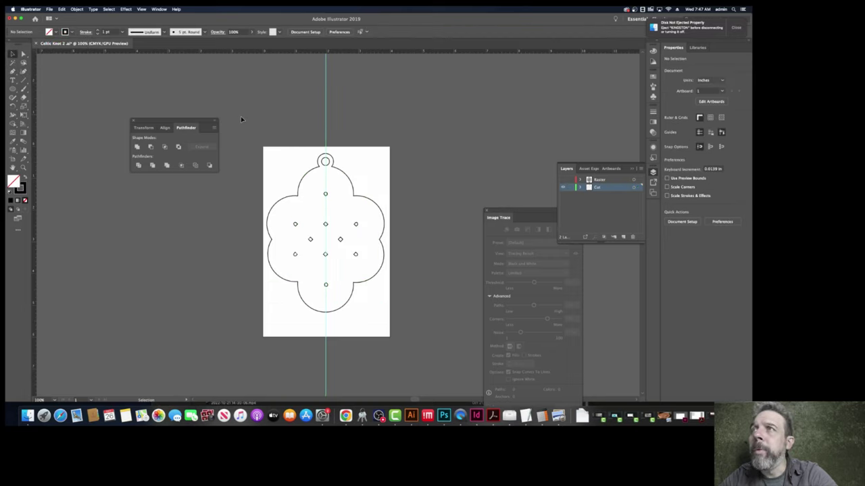
{"action": "key", "text": "super+a"}
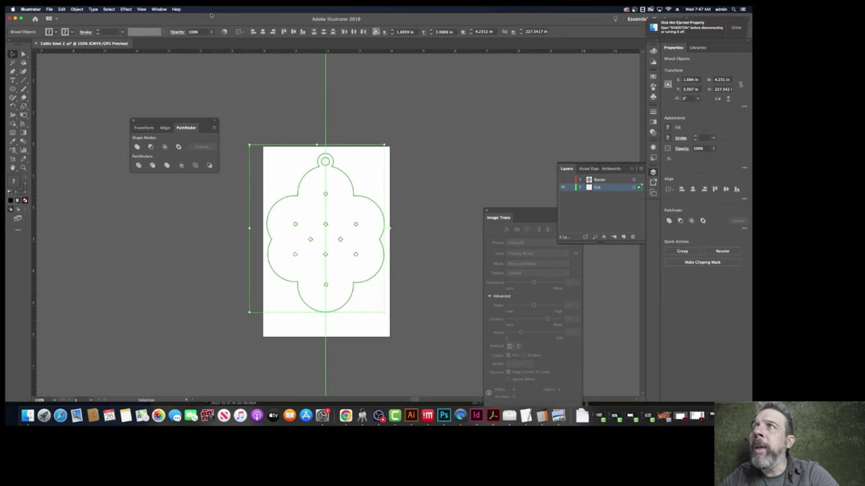
{"action": "left_click", "coordinate": [110, 32]}
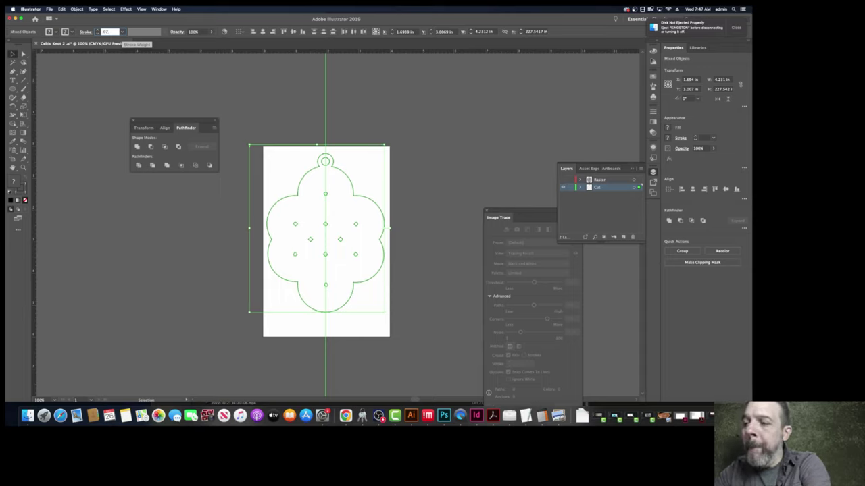
{"action": "type", "text": "0.0"}
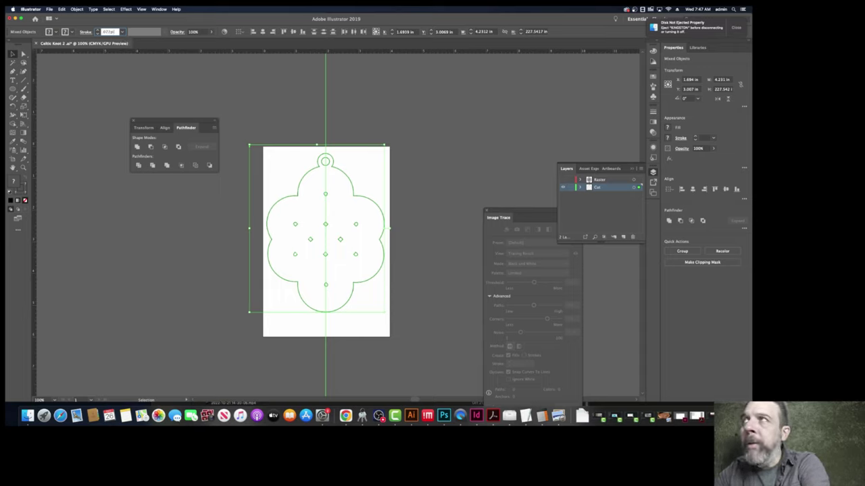
{"action": "type", "text": "72 pt"}
{"action": "key", "text": "Return"}
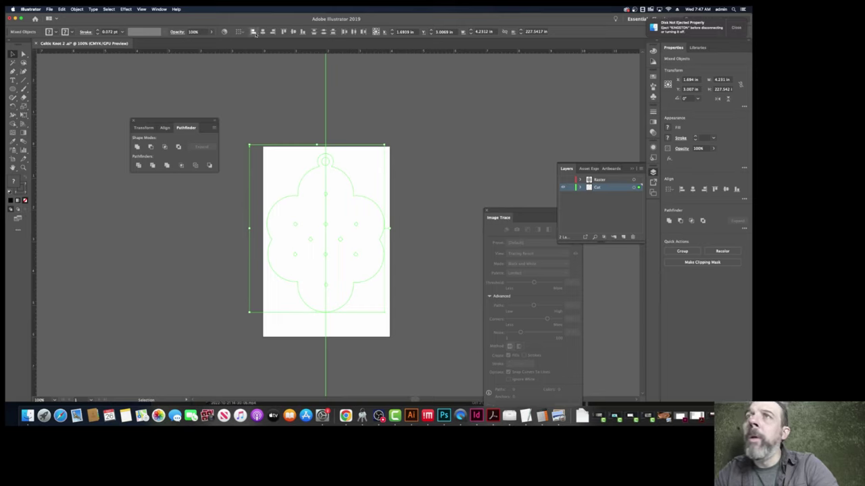
{"action": "left_click", "coordinate": [394, 125]}
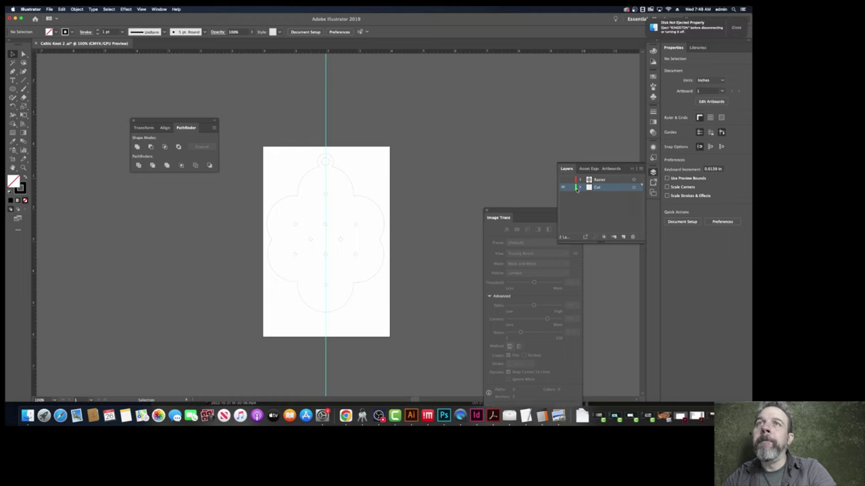
Step: Show the black Celtic knot instead of the cut outline and zoom to inspect it
{"action": "key", "text": "ctrl+y"}
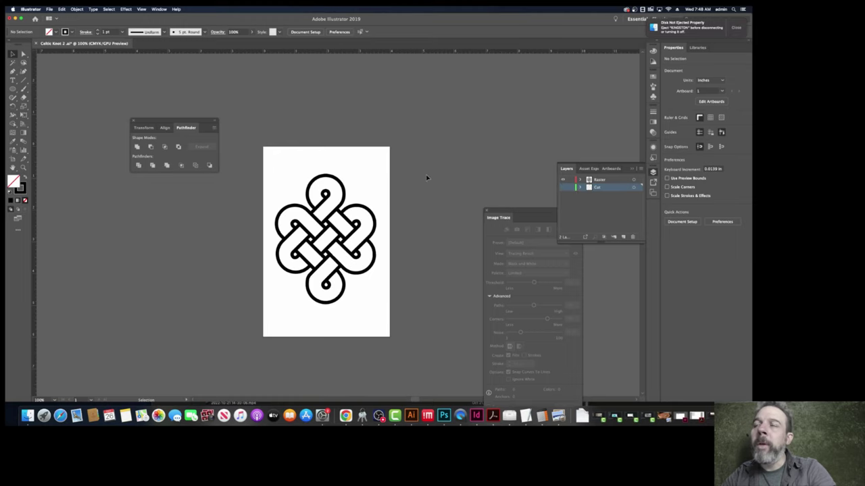
{"action": "scroll", "coordinate": [413, 200], "scroll_direction": "down", "scroll_amount": 2}
{"action": "scroll", "coordinate": [413, 200], "scroll_direction": "up", "scroll_amount": 4}
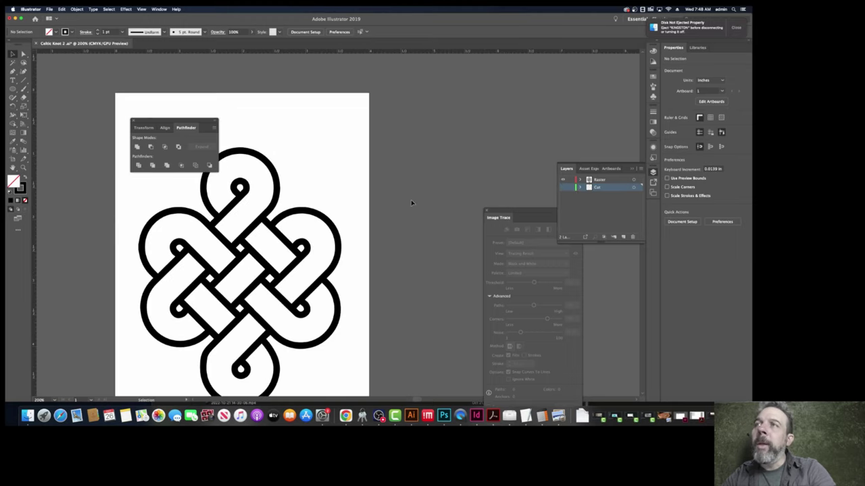
{"action": "scroll", "coordinate": [410, 203], "scroll_direction": "down", "scroll_amount": 2}
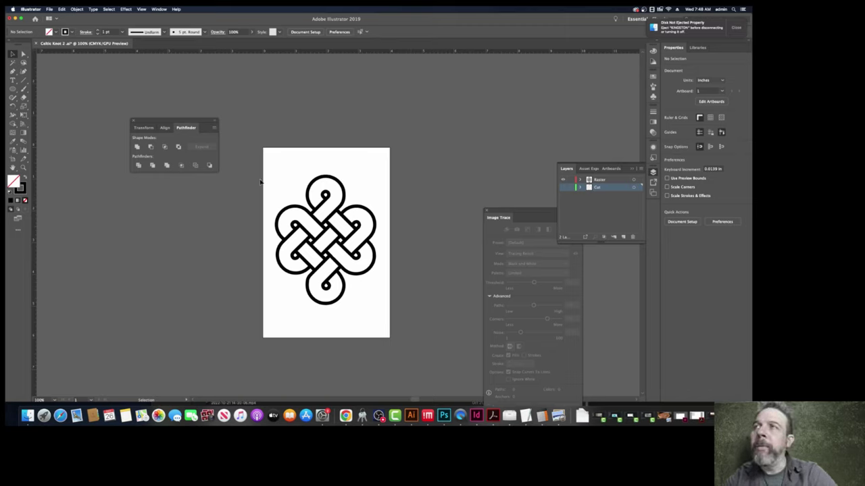
Step: Show the Cut layer again and nudge the knot up once and left twice to centre it
{"action": "left_click", "coordinate": [564, 188]}
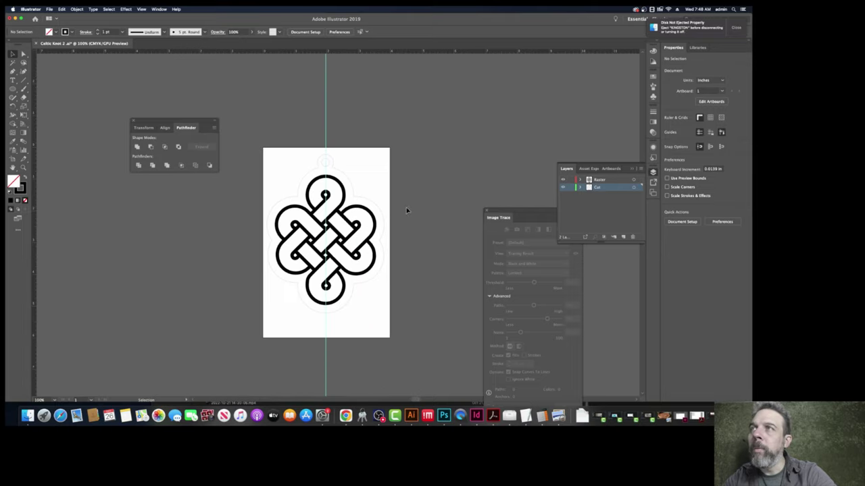
{"action": "left_click_drag", "start_coordinate": [255, 146], "coordinate": [376, 315]}
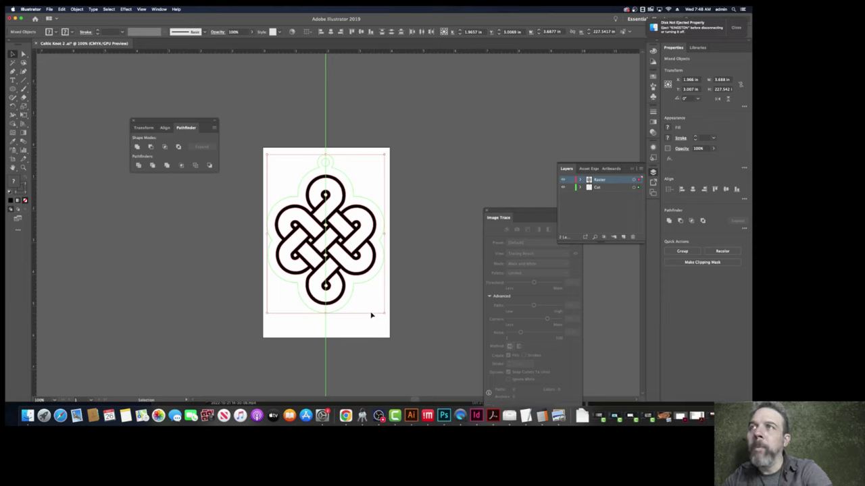
{"action": "key", "text": "Up"}
{"action": "key", "text": "Up"}
{"action": "key", "text": "Up"}
{"action": "key", "text": "Up"}
{"action": "key", "text": "Up"}
{"action": "key", "text": "Up"}
{"action": "key", "text": "Up"}
{"action": "key", "text": "Up"}
{"action": "key", "text": "Up"}
{"action": "key", "text": "Up"}
{"action": "key", "text": "Up"}
{"action": "key", "text": "Up"}
{"action": "key", "text": "Up"}
{"action": "key", "text": "Up"}
{"action": "key", "text": "Left"}
{"action": "key", "text": "Left"}
{"action": "key", "text": "Left"}
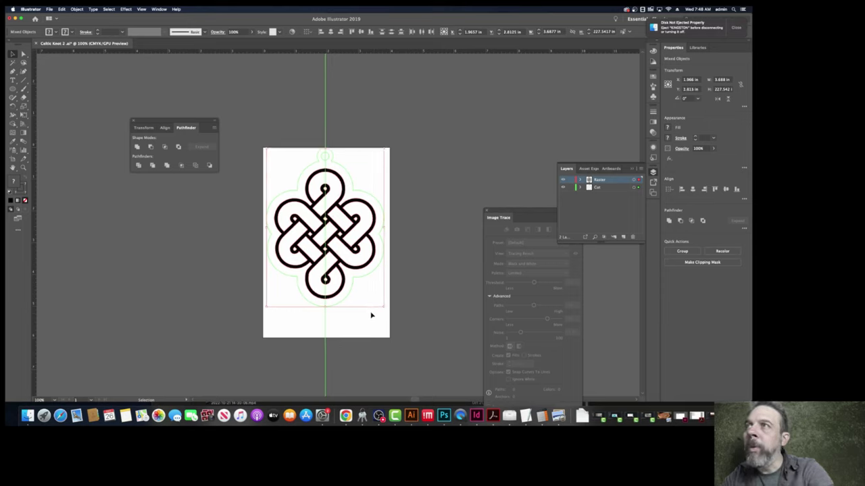
{"action": "key", "text": "Left"}
{"action": "key", "text": "Left"}
{"action": "key", "text": "Left"}
{"action": "key", "text": "Left"}
{"action": "key", "text": "Left"}
{"action": "key", "text": "Left"}
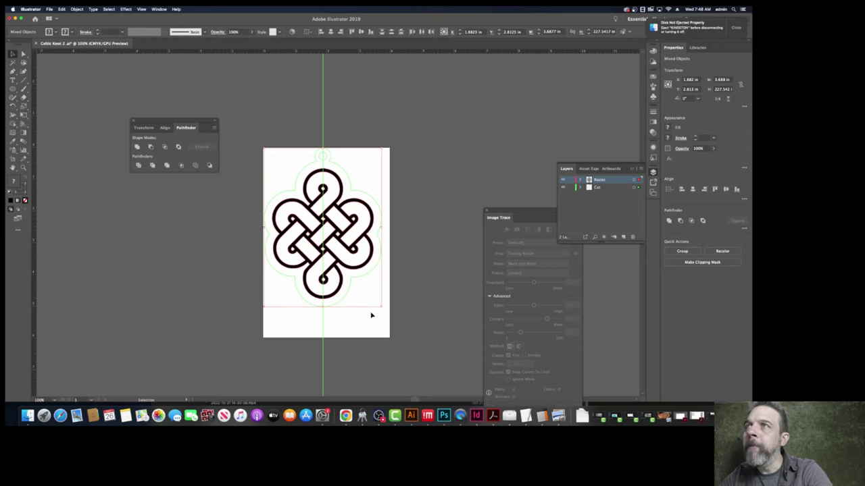
{"action": "scroll", "coordinate": [371, 315], "scroll_direction": "down", "scroll_amount": 2}
{"action": "scroll", "coordinate": [371, 315], "scroll_direction": "up", "scroll_amount": 2}
{"action": "scroll", "coordinate": [370, 316], "scroll_direction": "up", "scroll_amount": 2}
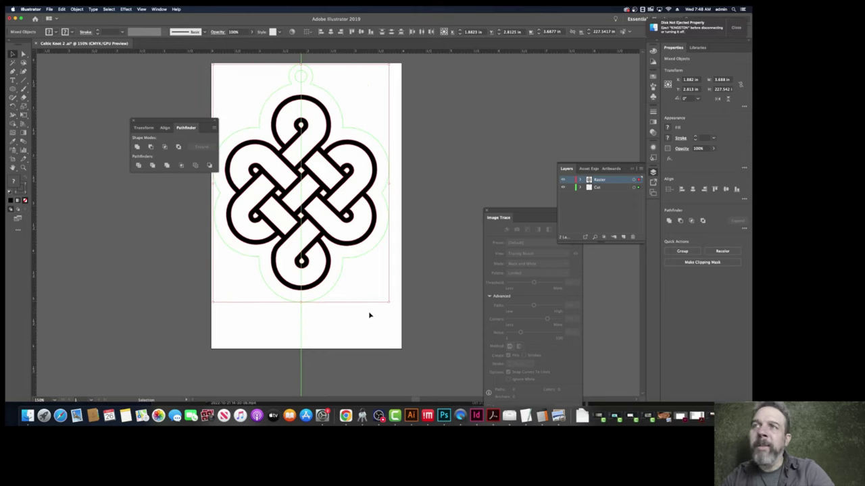
{"action": "scroll", "coordinate": [369, 315], "scroll_direction": "down", "scroll_amount": 2}
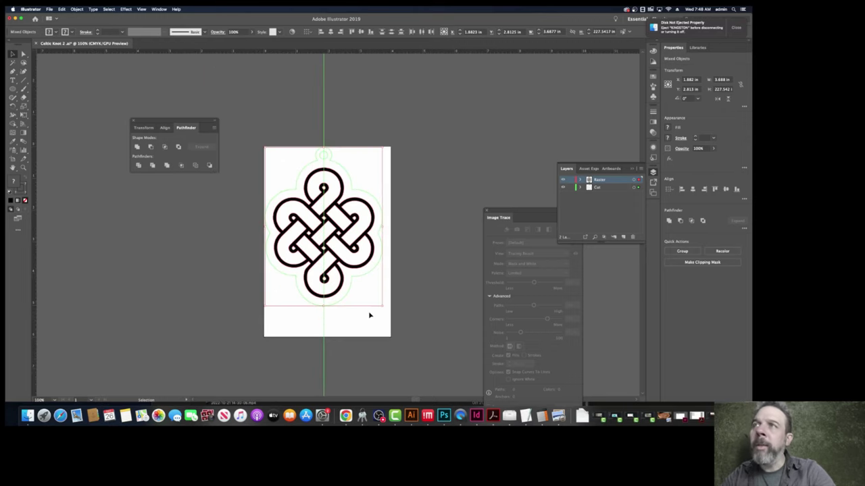
{"action": "left_click", "coordinate": [437, 282]}
{"action": "scroll", "coordinate": [387, 194], "scroll_direction": "down", "scroll_amount": 1}
{"action": "scroll", "coordinate": [387, 193], "scroll_direction": "up", "scroll_amount": 1}
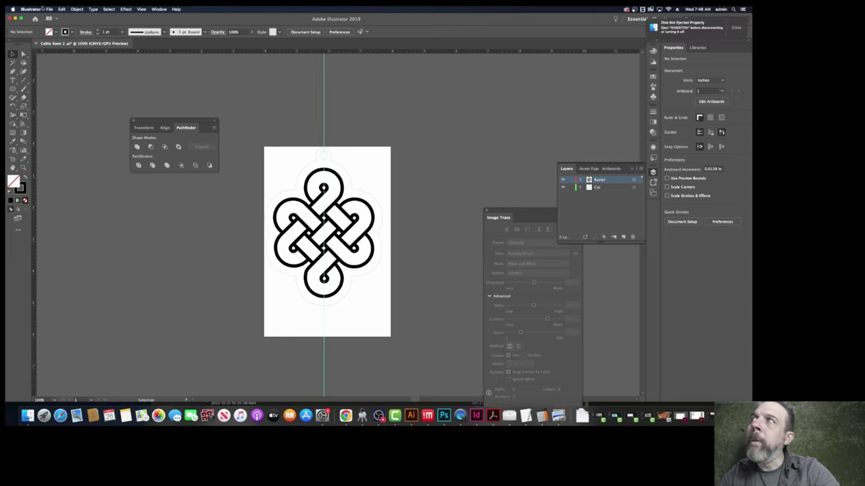
Step: Trim the artboard via Document Setup, pulling its right and bottom edges in to the pendant
{"action": "left_click", "coordinate": [48, 9]}
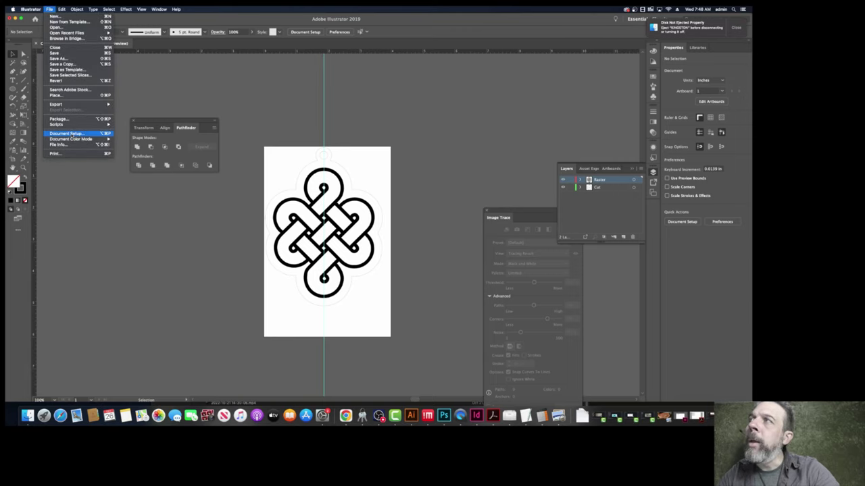
{"action": "left_click", "coordinate": [71, 134]}
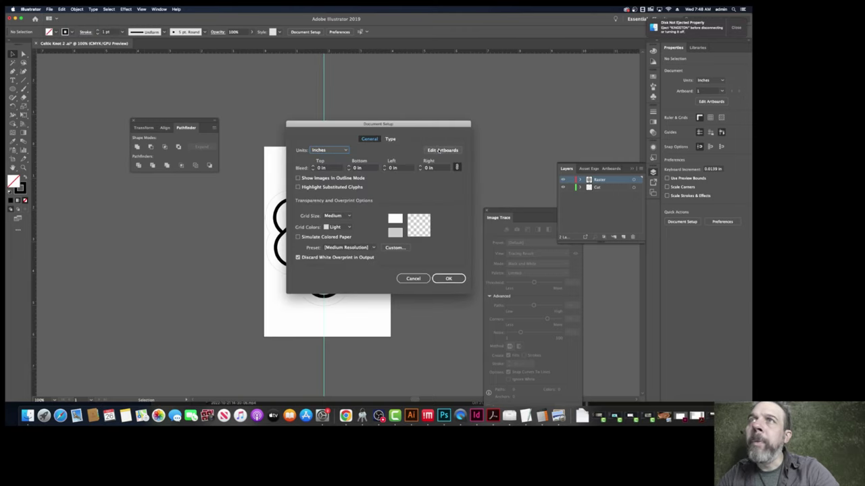
{"action": "left_click", "coordinate": [441, 150]}
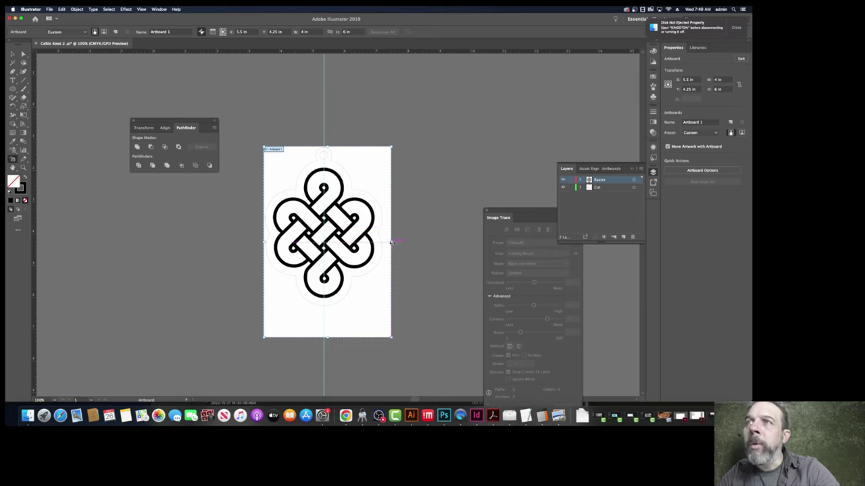
{"action": "left_click_drag", "start_coordinate": [390, 242], "coordinate": [385, 241]}
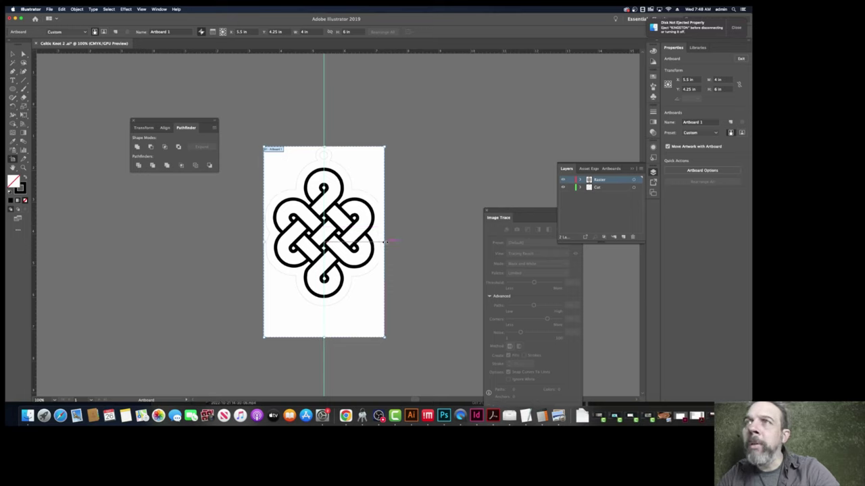
{"action": "left_click_drag", "start_coordinate": [323, 338], "coordinate": [324, 307]}
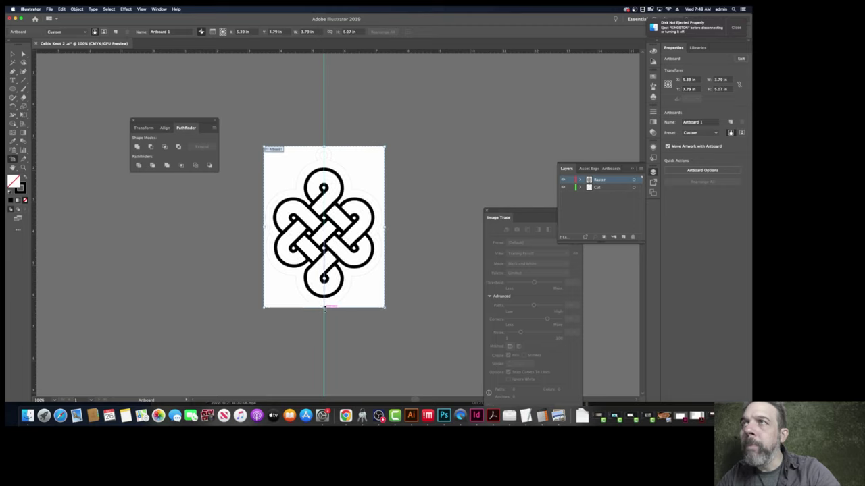
{"action": "left_click", "coordinate": [199, 241]}
Step: Exit artboard editing with V and pan the view to recenter the pendant
{"action": "scroll", "coordinate": [236, 230], "scroll_direction": "up", "scroll_amount": 2}
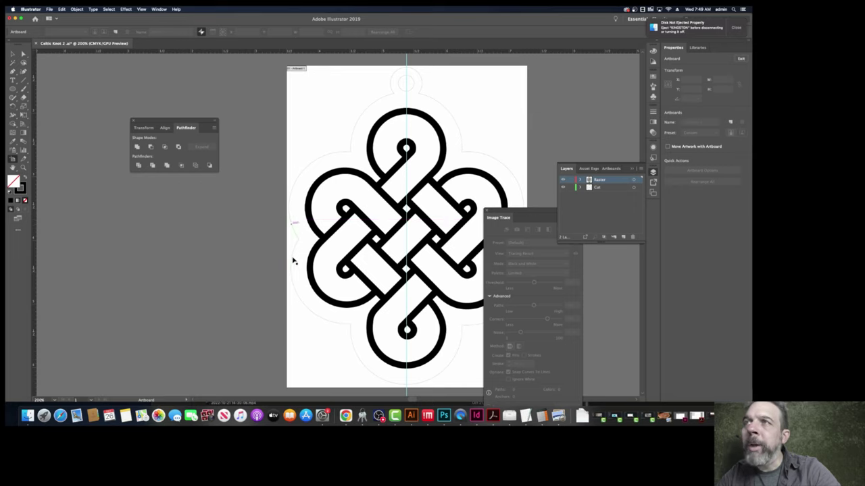
{"action": "scroll", "coordinate": [338, 277], "scroll_direction": "down", "scroll_amount": 1}
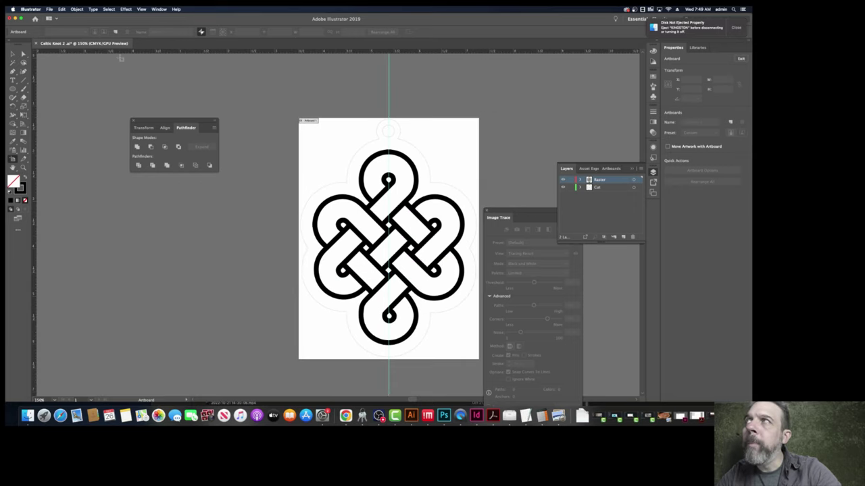
{"action": "left_click", "coordinate": [50, 10]}
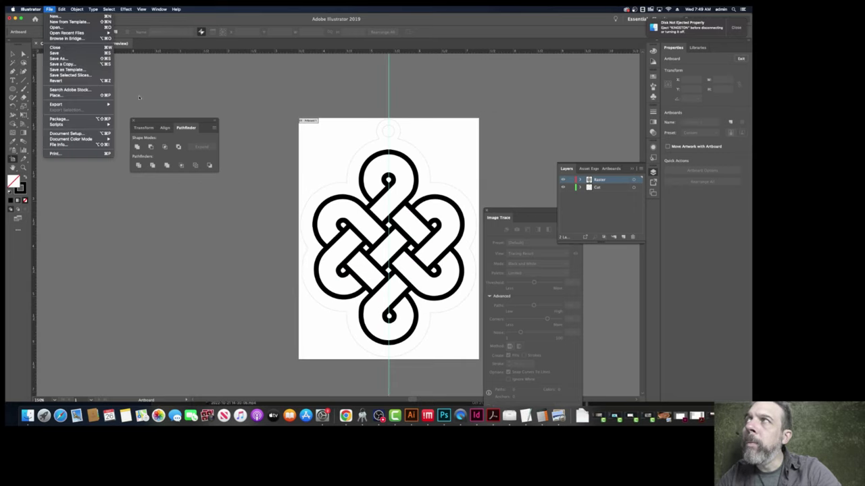
{"action": "left_click", "coordinate": [136, 74]}
{"action": "key", "text": "v"}
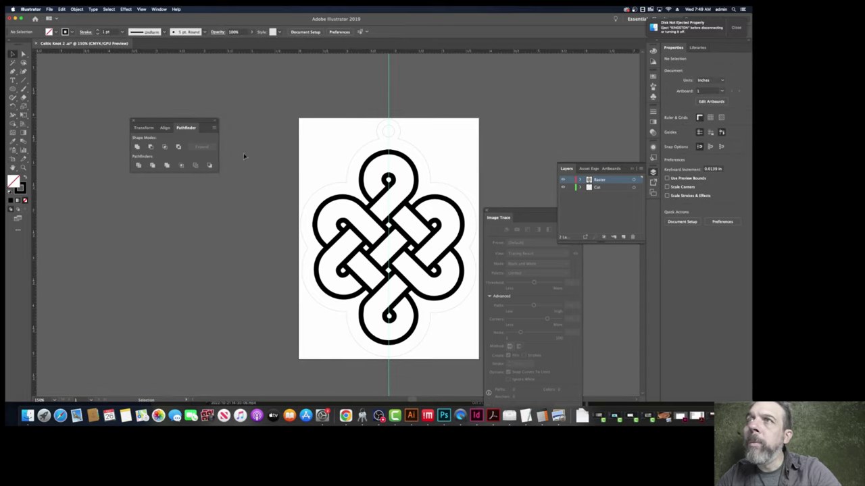
{"action": "left_click_drag", "start_coordinate": [297, 192], "coordinate": [242, 203]}
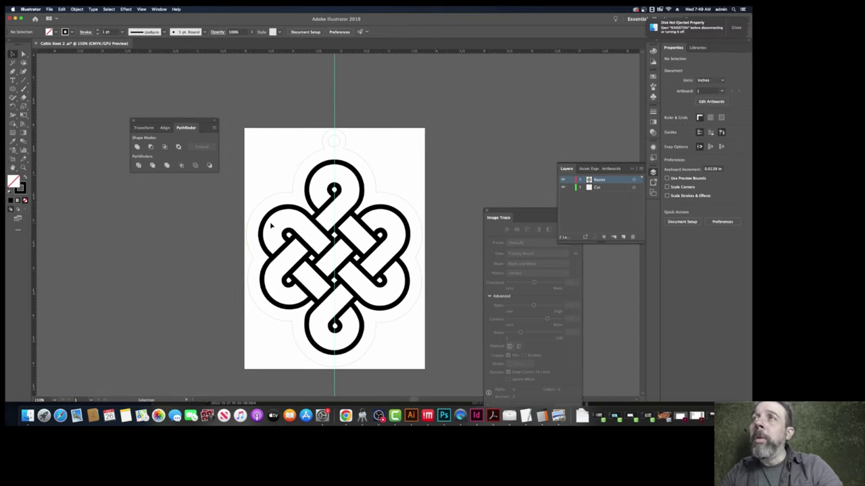
{"action": "left_click", "coordinate": [141, 9]}
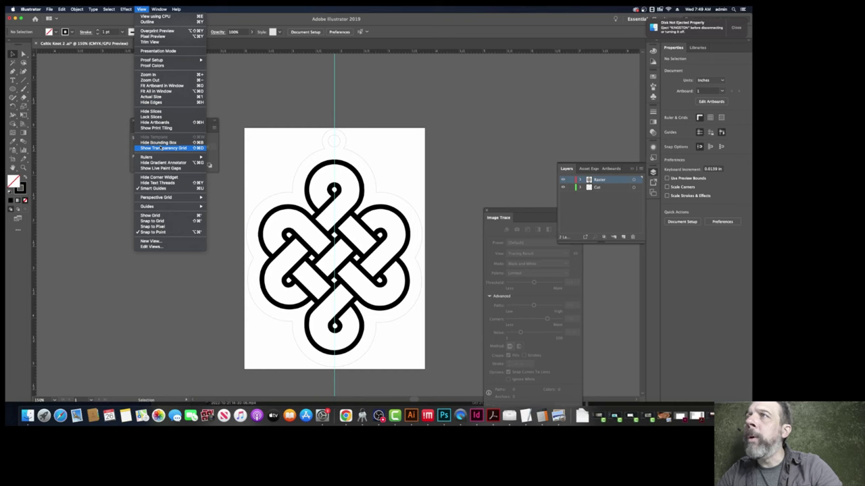
{"action": "left_click", "coordinate": [160, 148]}
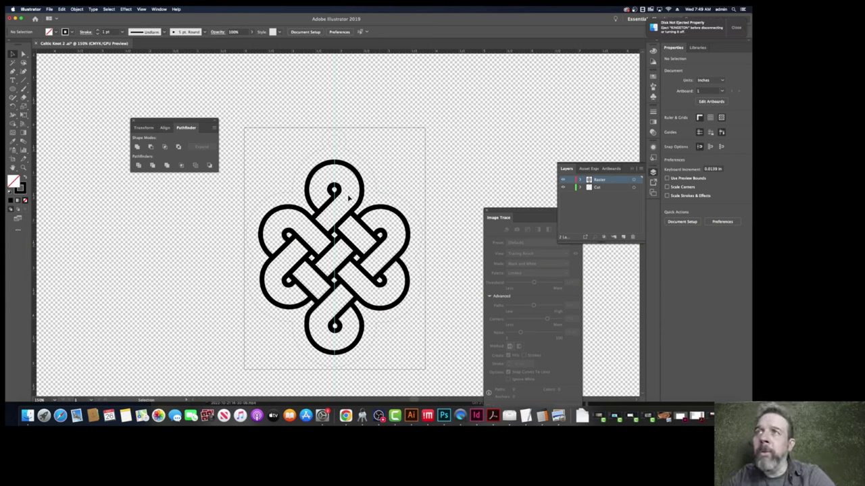
{"action": "left_click", "coordinate": [141, 9]}
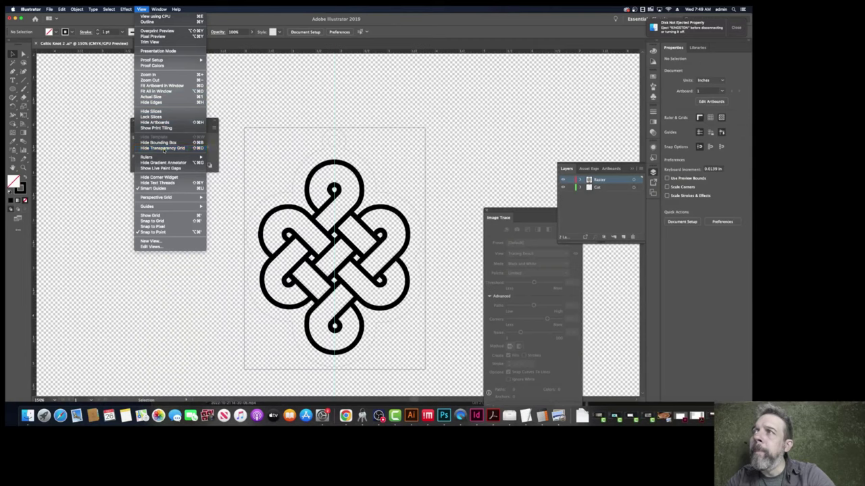
{"action": "left_click", "coordinate": [164, 149]}
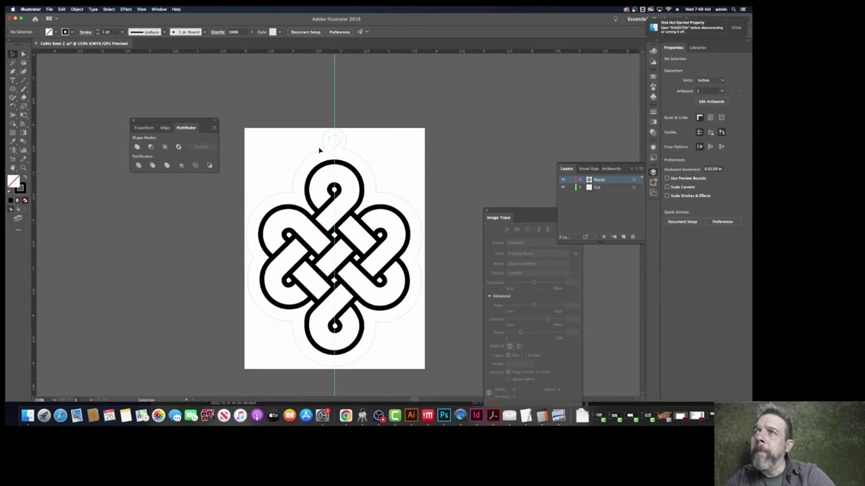
{"action": "left_click", "coordinate": [391, 196]}
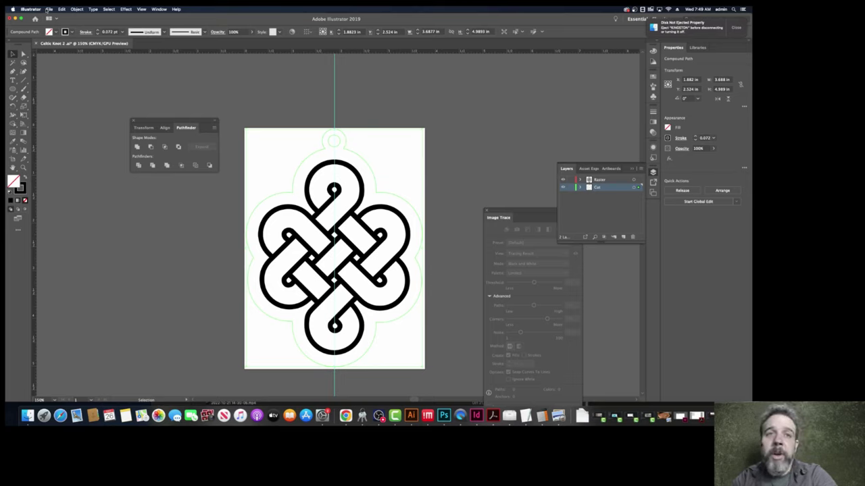
Step: Save a copy to the Desktop as 'Celtic Knot 2_laser'
{"action": "left_click", "coordinate": [49, 9]}
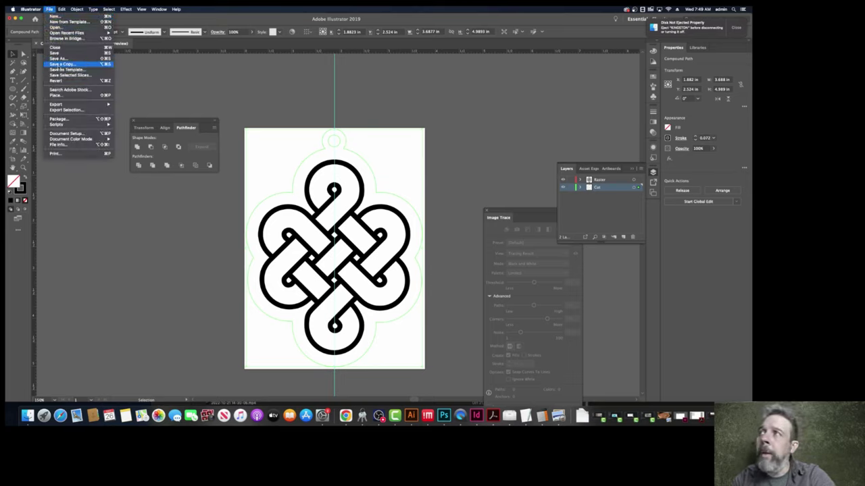
{"action": "left_click", "coordinate": [59, 59]}
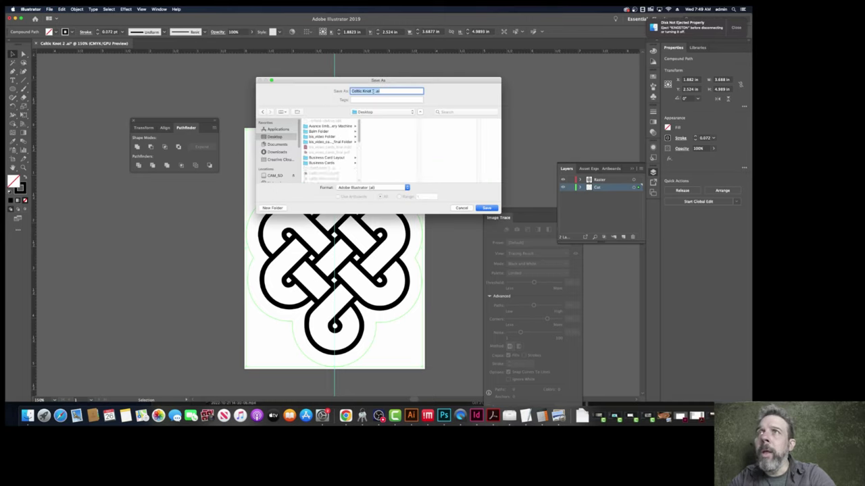
{"action": "left_click", "coordinate": [372, 90]}
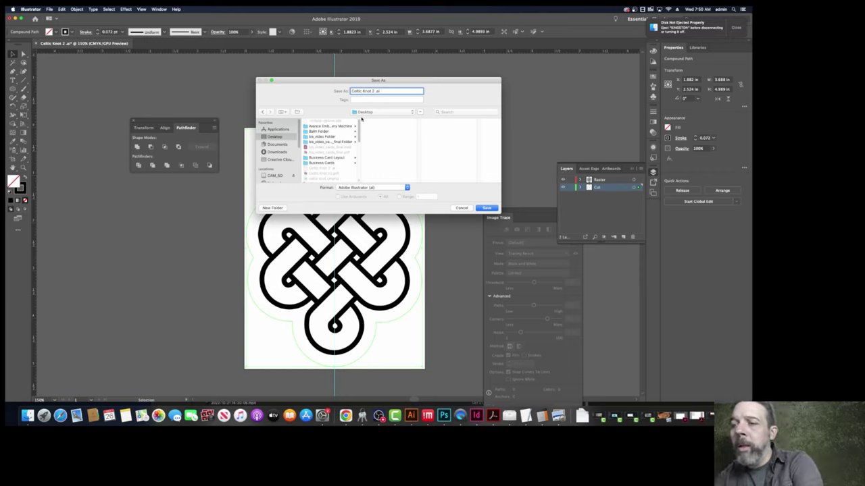
{"action": "type", "text": "_laser"}
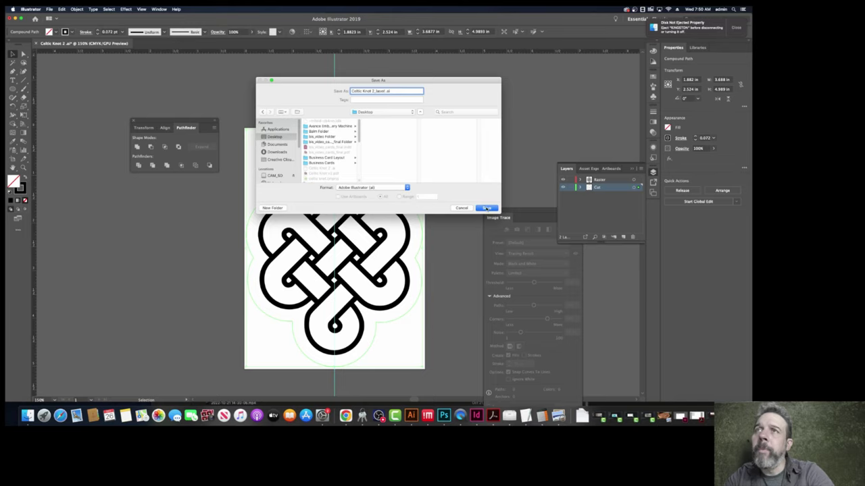
{"action": "left_click", "coordinate": [486, 209]}
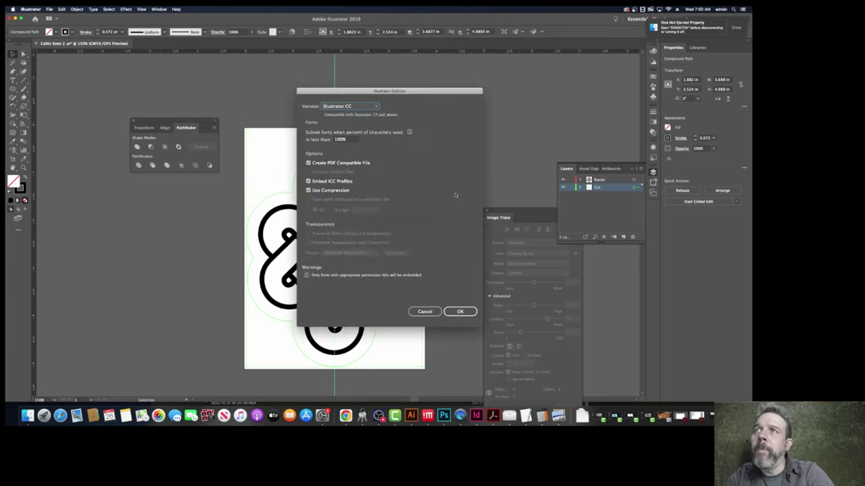
Step: Set the file version to Illustrator CS4, accept the legacy-format warning, and check it in Finder
{"action": "left_click", "coordinate": [372, 107]}
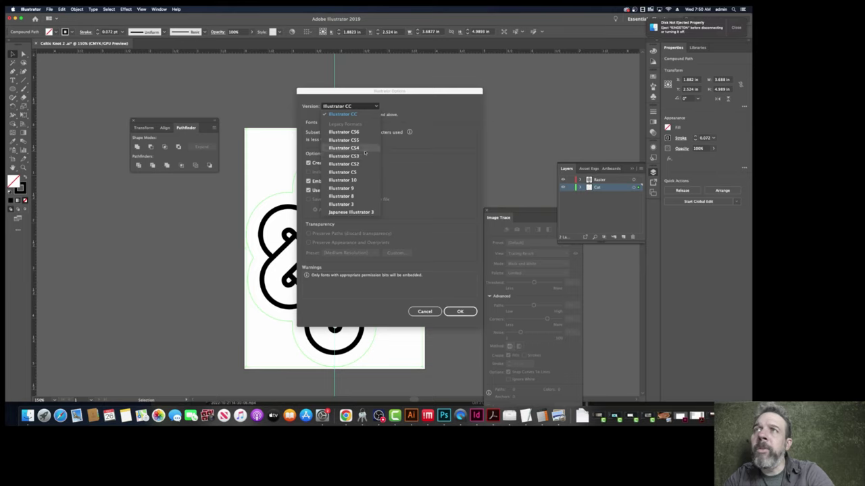
{"action": "left_click", "coordinate": [365, 149]}
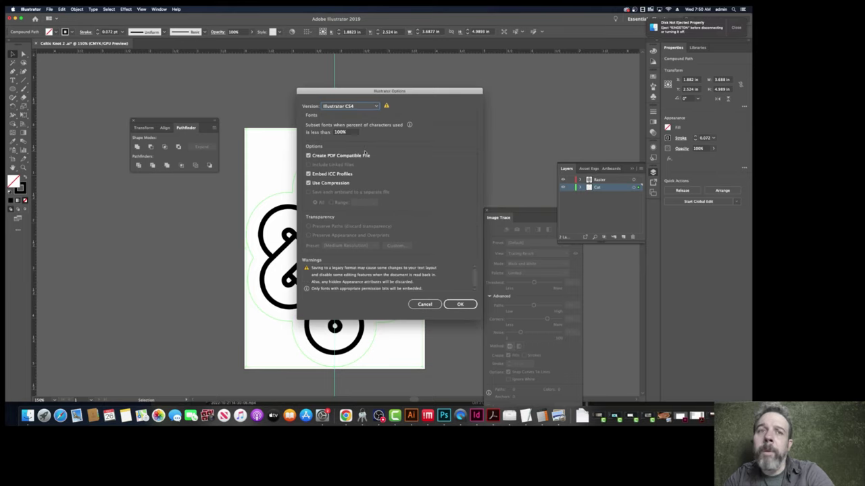
{"action": "left_click", "coordinate": [463, 302]}
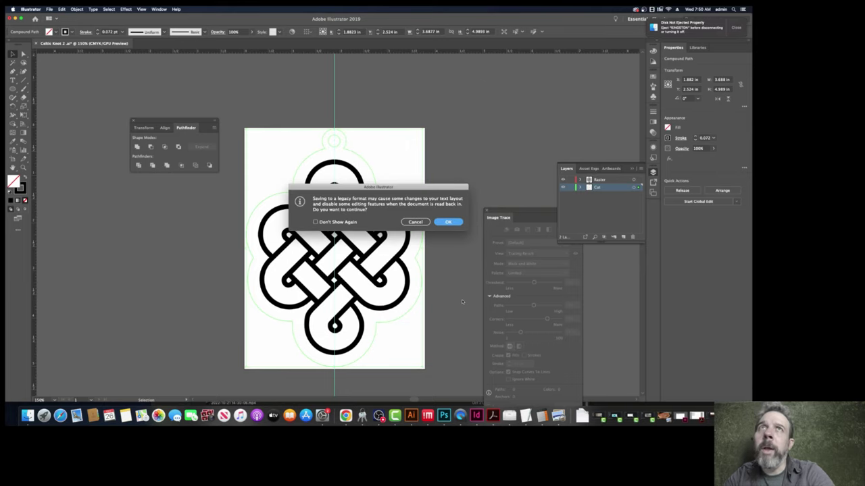
{"action": "left_click", "coordinate": [450, 222]}
{"action": "key", "text": "super+Tab"}
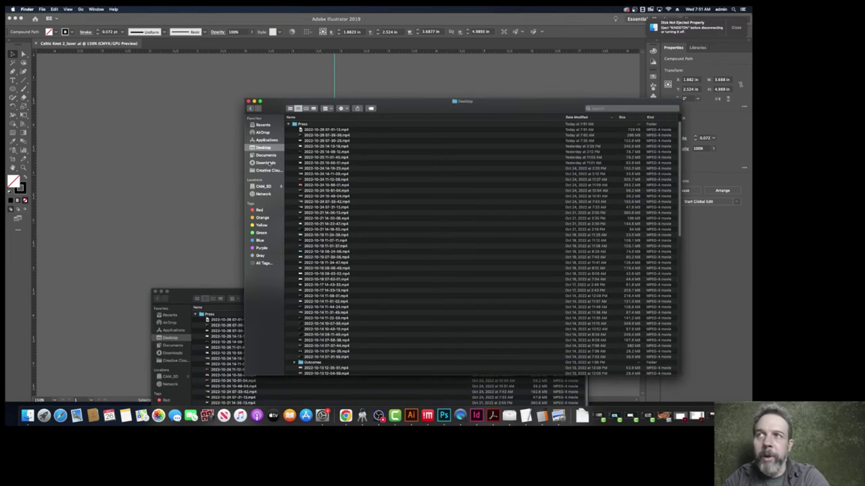
Step: Return from Finder to Illustrator with Celtic Knot 2_laser.ai open
{"action": "key", "text": "super+Tab"}
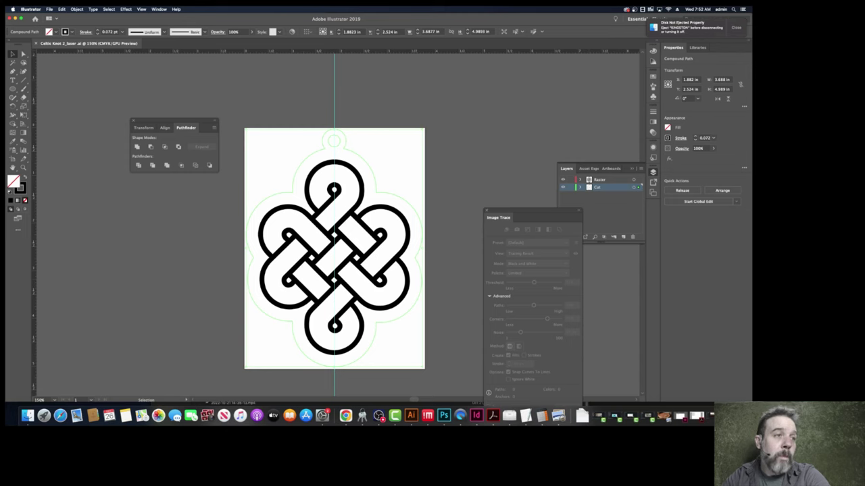
Step: Switch to the browser showing the 'Raster and Cut Design to a Laser Cutter from Drawing' video
{"action": "key", "text": "super+Tab"}
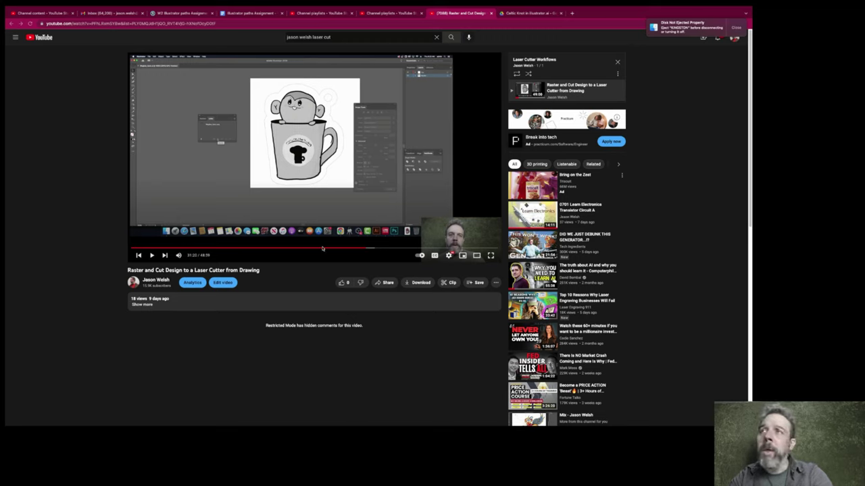
Step: Scrub the tutorial video between 31:25 and 33:03, stopping at 33:03 on the laser computer's desktop
{"action": "left_click", "coordinate": [371, 250]}
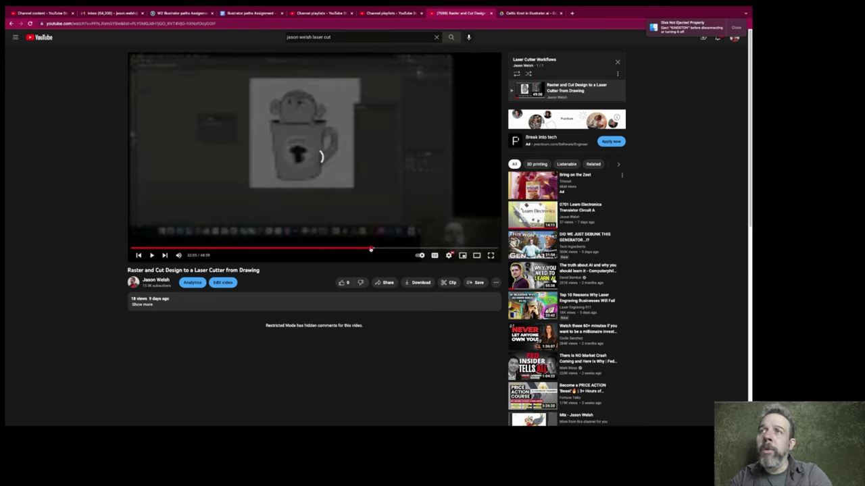
{"action": "left_click", "coordinate": [370, 249]}
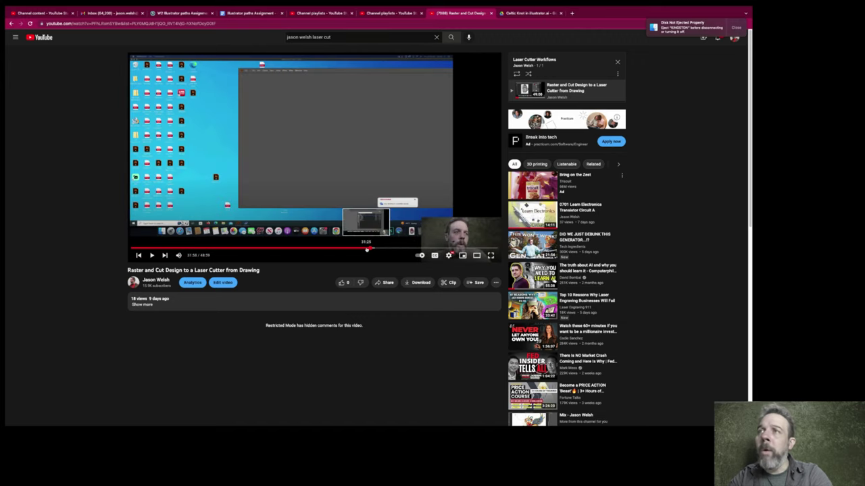
{"action": "left_click", "coordinate": [366, 249]}
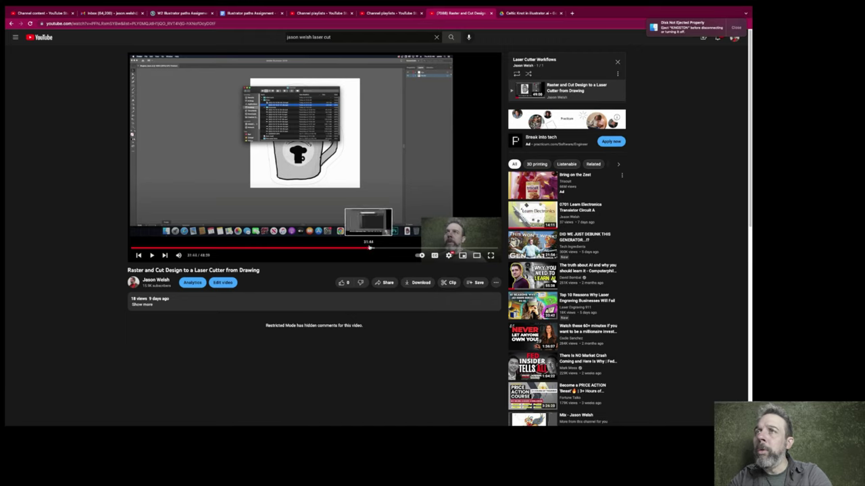
{"action": "left_click", "coordinate": [370, 249]}
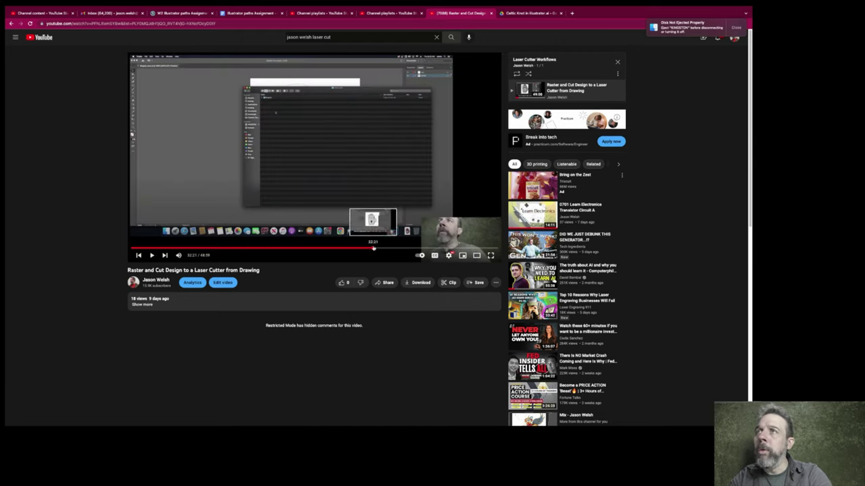
{"action": "left_click", "coordinate": [380, 250]}
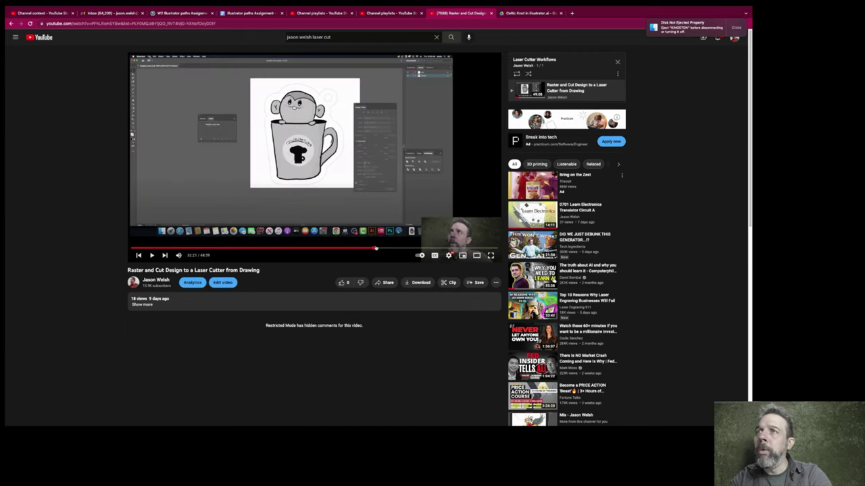
{"action": "left_click", "coordinate": [372, 249]}
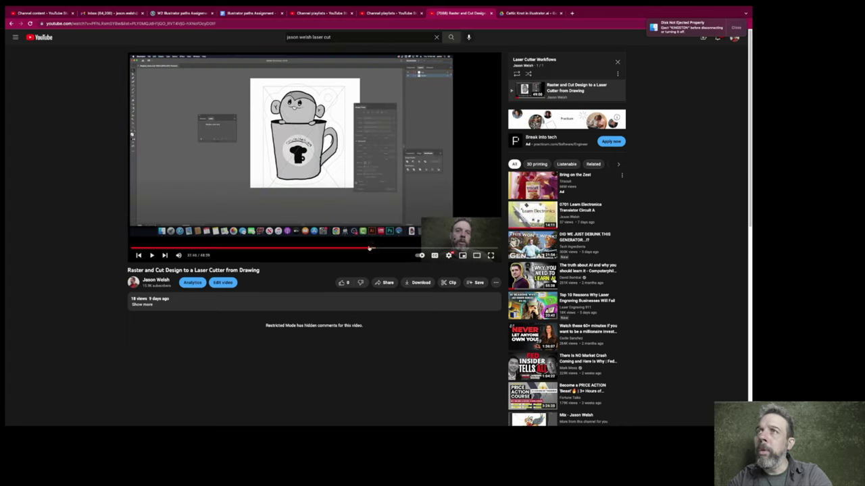
{"action": "left_click", "coordinate": [370, 250]}
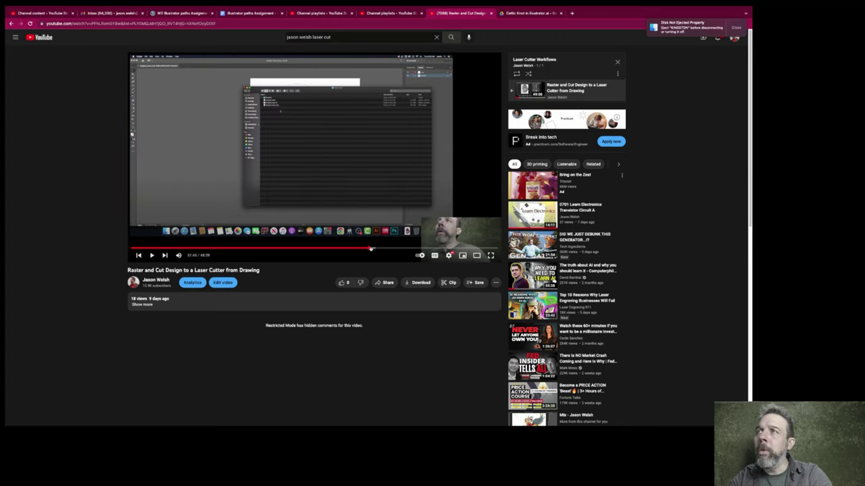
{"action": "left_click", "coordinate": [379, 249]}
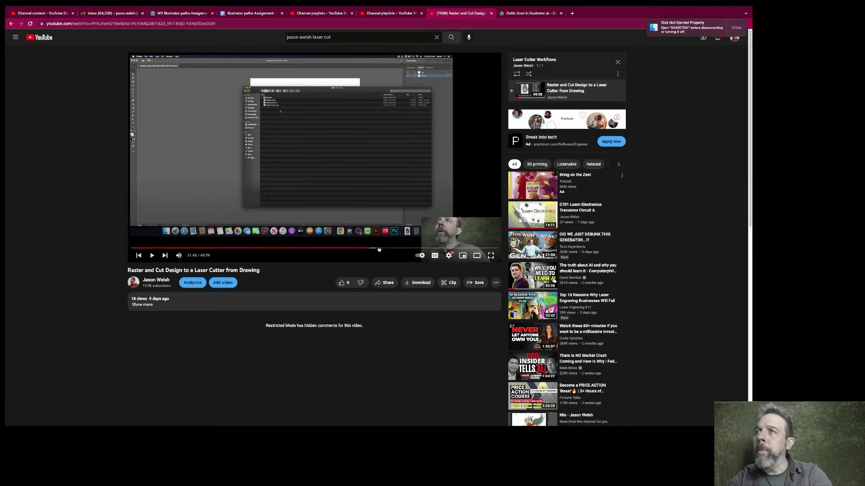